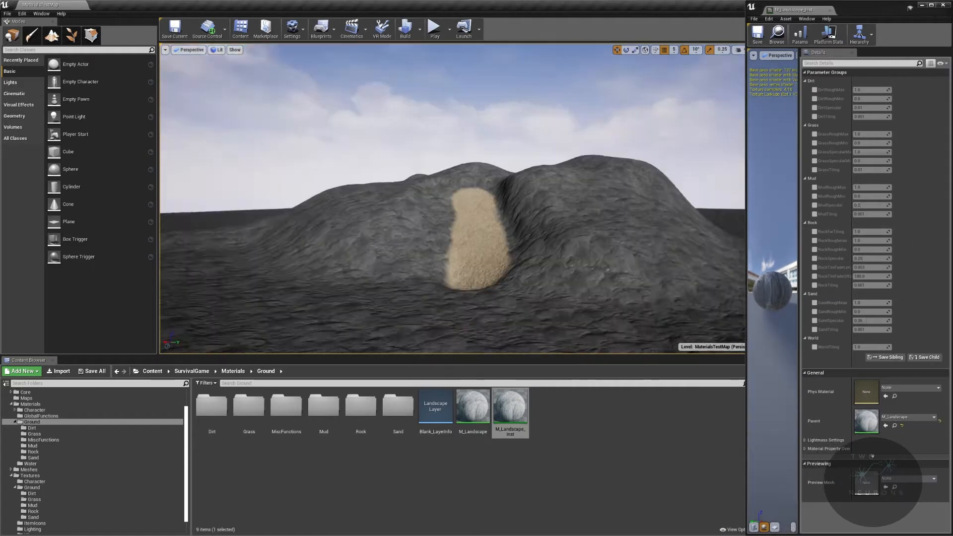
# - Collapse the Dirt, Grass, Mud, Sand and World parameter groups, leaving only the Rock group expanded
pyautogui.moveTo(452, 199); pyautogui.dragTo(472, 191, button='right')
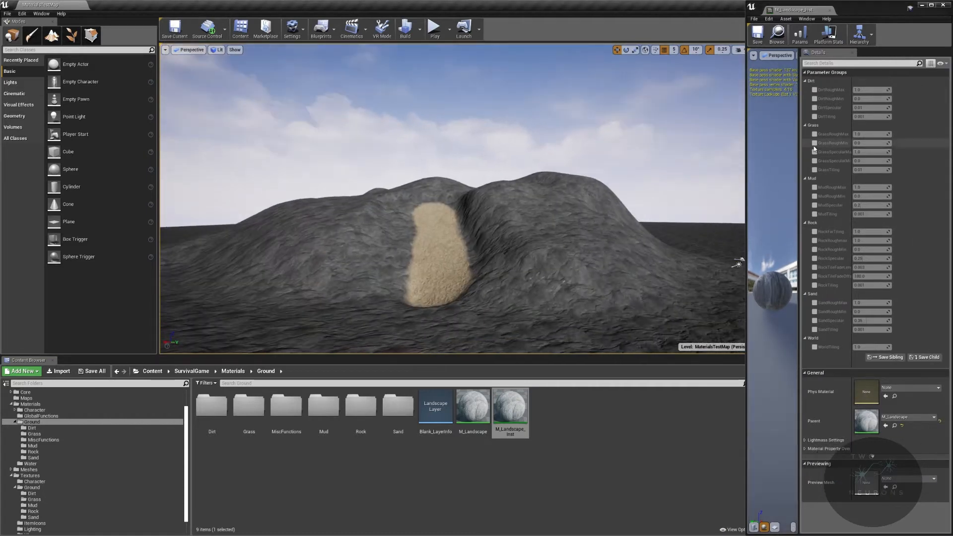
pyautogui.click(806, 81)
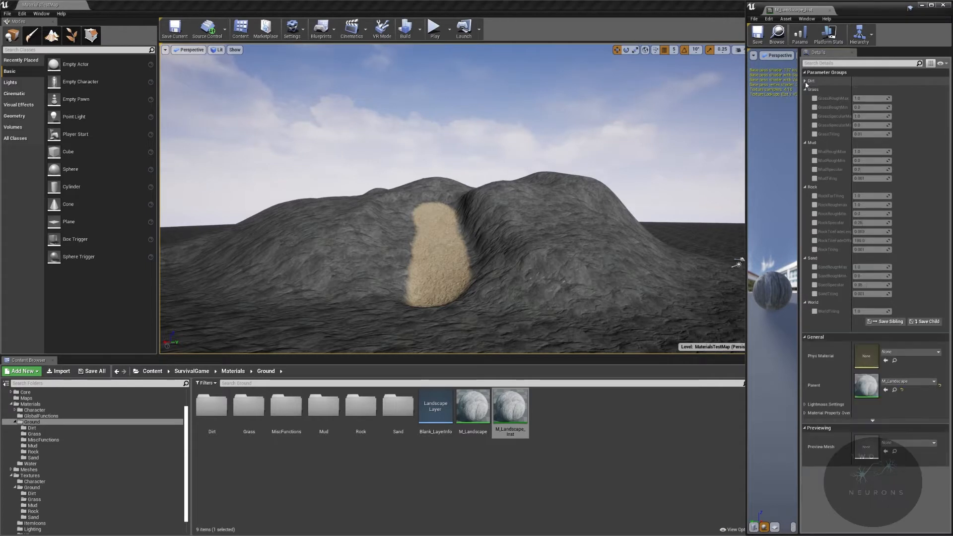
pyautogui.click(806, 90)
pyautogui.click(807, 98)
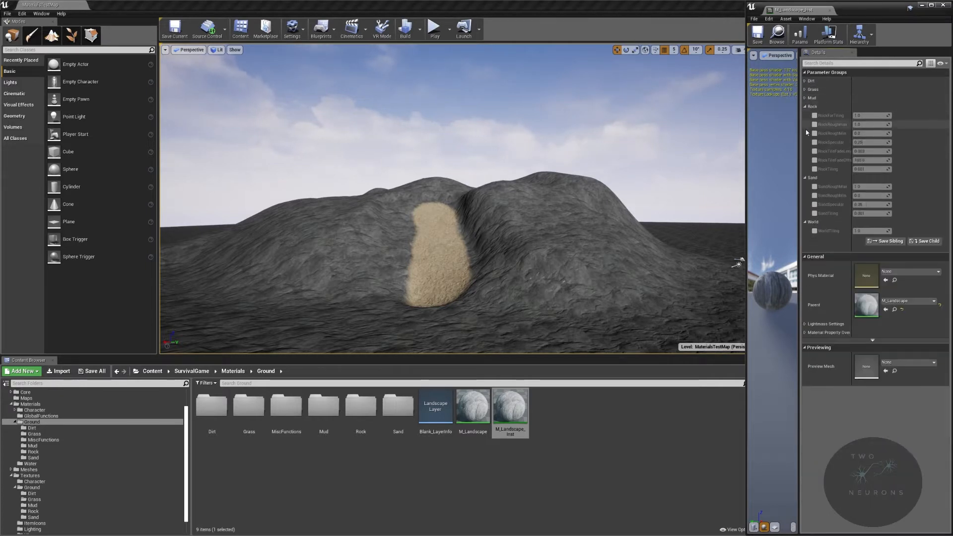
pyautogui.click(807, 178)
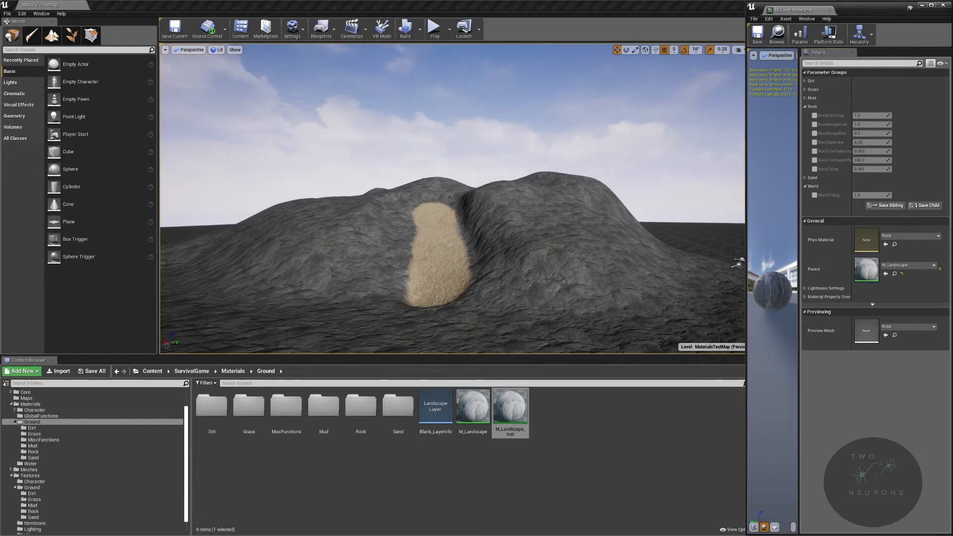
pyautogui.click(807, 186)
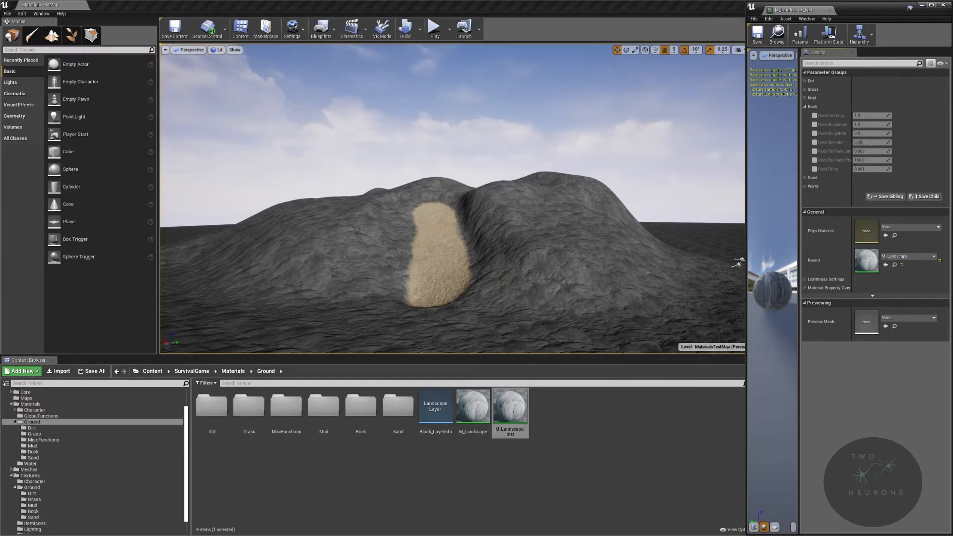
# - Enable the RockFarTiling override in the Rock group and set it to 0.01, checking the distant landscape texture
pyautogui.click(814, 115)
pyautogui.press('w')
pyautogui.moveTo(621, 199); pyautogui.dragTo(669, 194, button='right')
pyautogui.moveTo(869, 115)
pyautogui.mouseDown()
pyautogui.moveTo(858, 116)
pyautogui.moveTo(870, 116)
pyautogui.mouseUp()
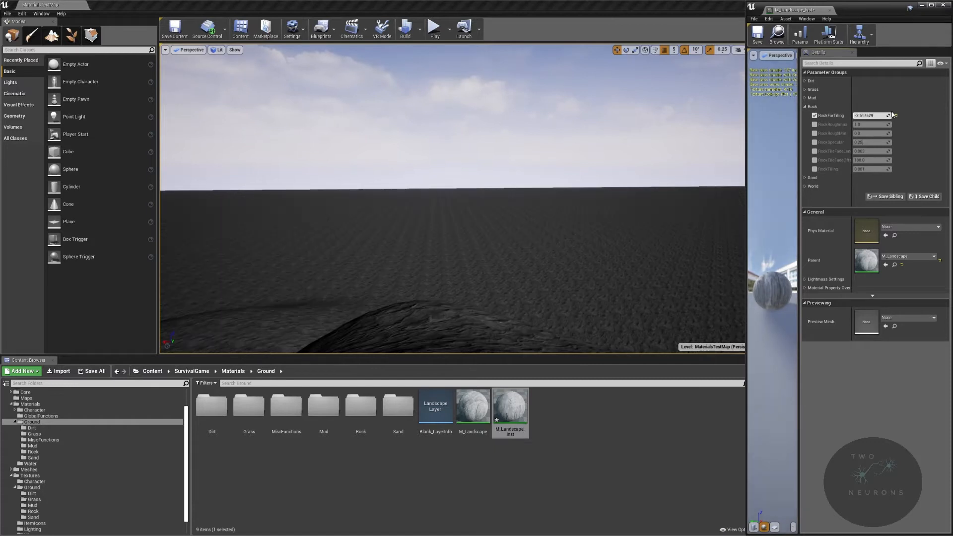
pyautogui.click(867, 115)
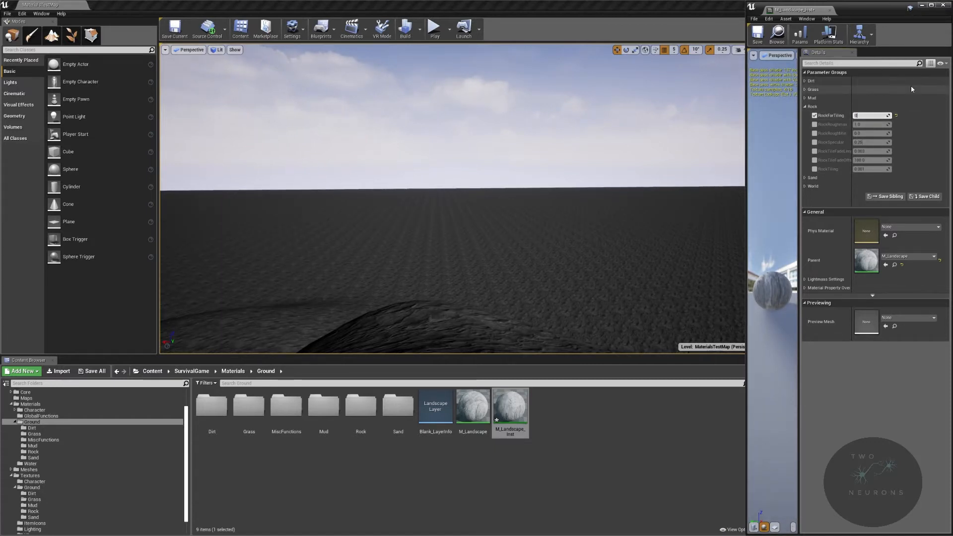
pyautogui.press('Return')
pyautogui.write('0')
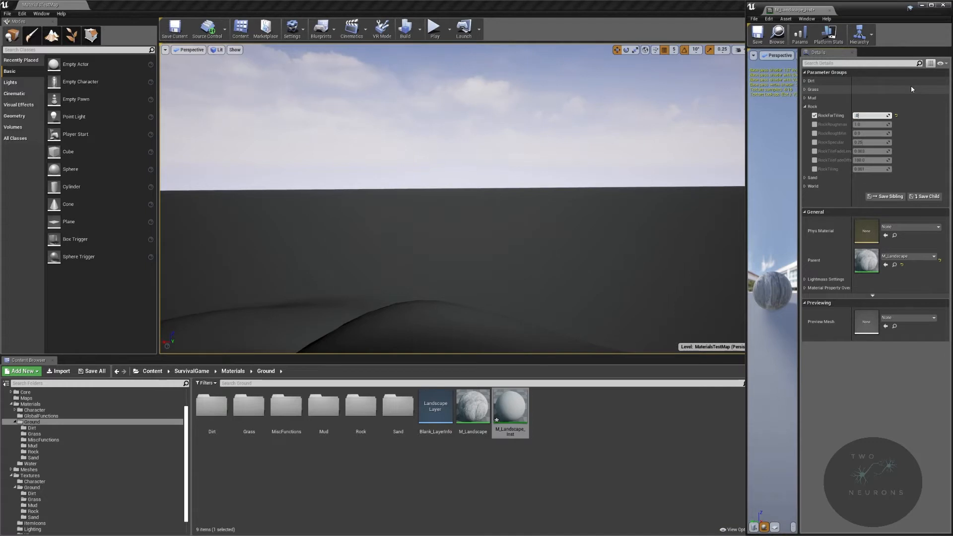
pyautogui.write('.01')
pyautogui.press('Return')
pyautogui.moveTo(571, 174); pyautogui.dragTo(740, 231, button='right')
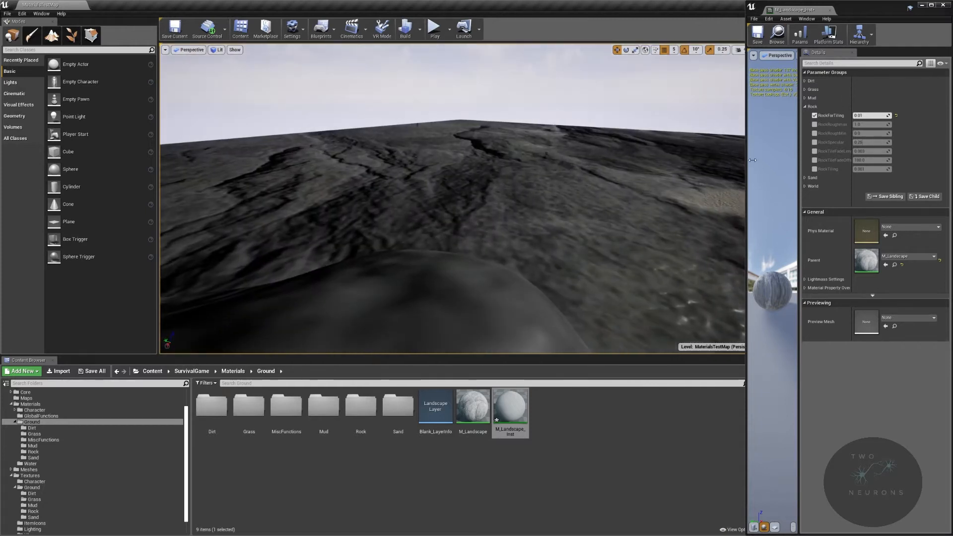
# - Try a RockTiling override of about -1.09, compare it with the override disabled, and reset the parameter to its default
pyautogui.click(815, 169)
pyautogui.moveTo(863, 169); pyautogui.dragTo(857, 171)
pyautogui.moveTo(646, 188); pyautogui.dragTo(557, 196, button='right')
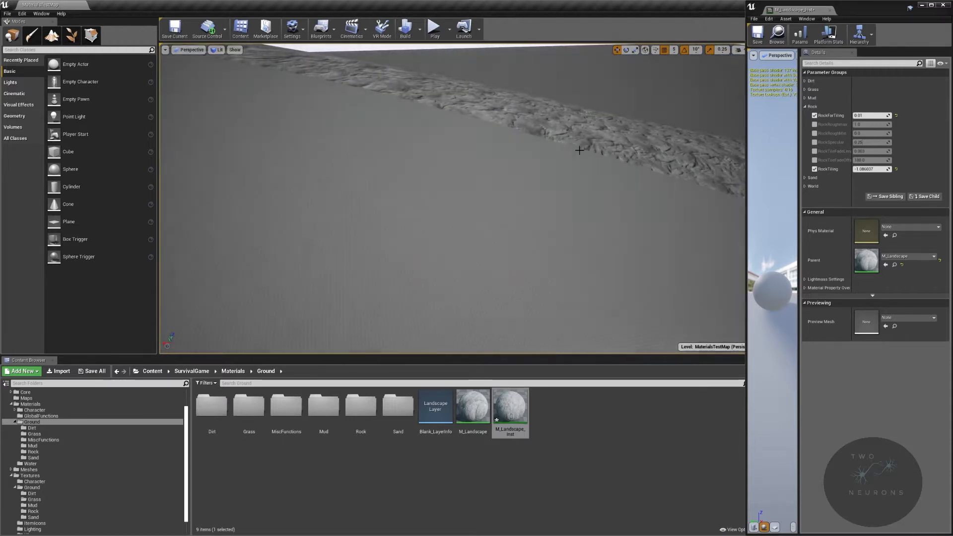
pyautogui.moveTo(586, 145)
pyautogui.mouseDown(button='right')
pyautogui.moveTo(571, 173)
pyautogui.moveTo(531, 130)
pyautogui.moveTo(591, 141)
pyautogui.mouseUp(button='right')
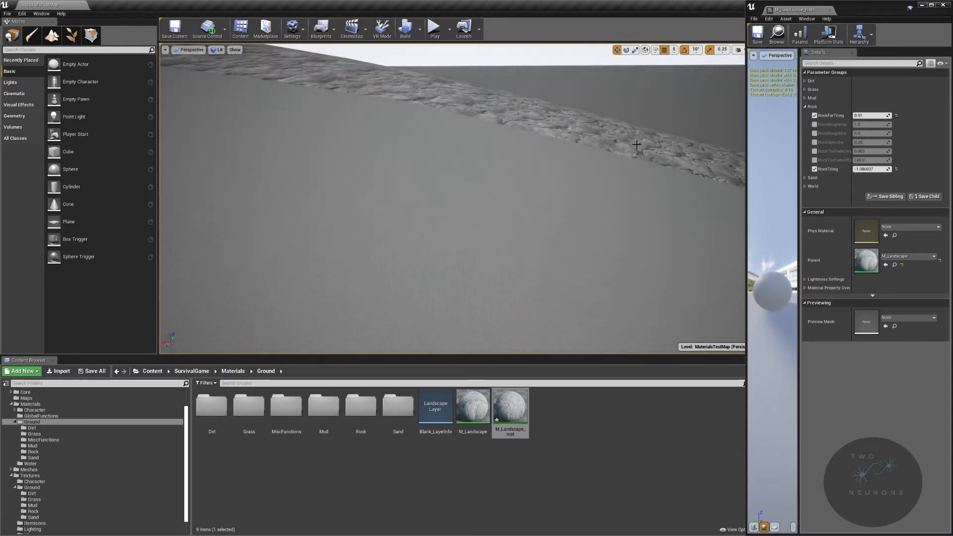
pyautogui.click(814, 169)
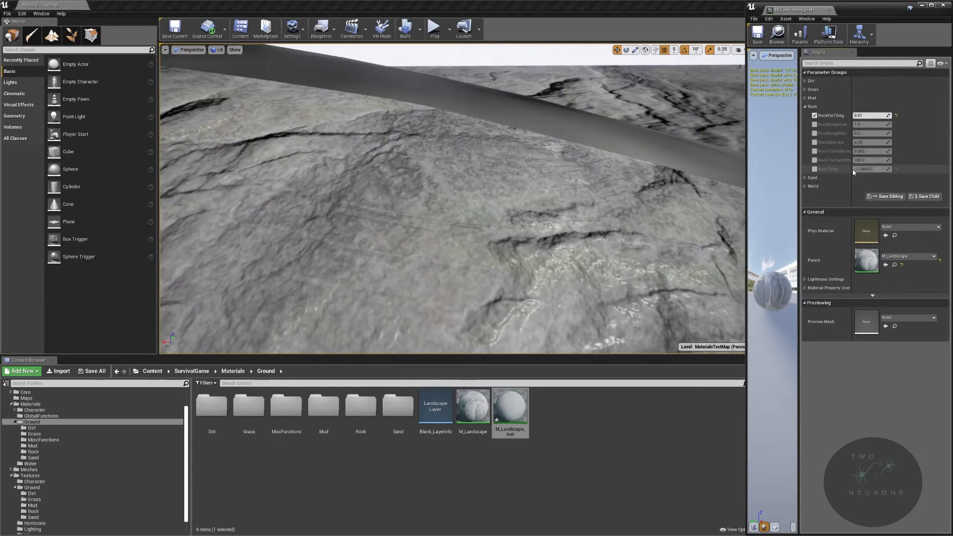
pyautogui.click(815, 169)
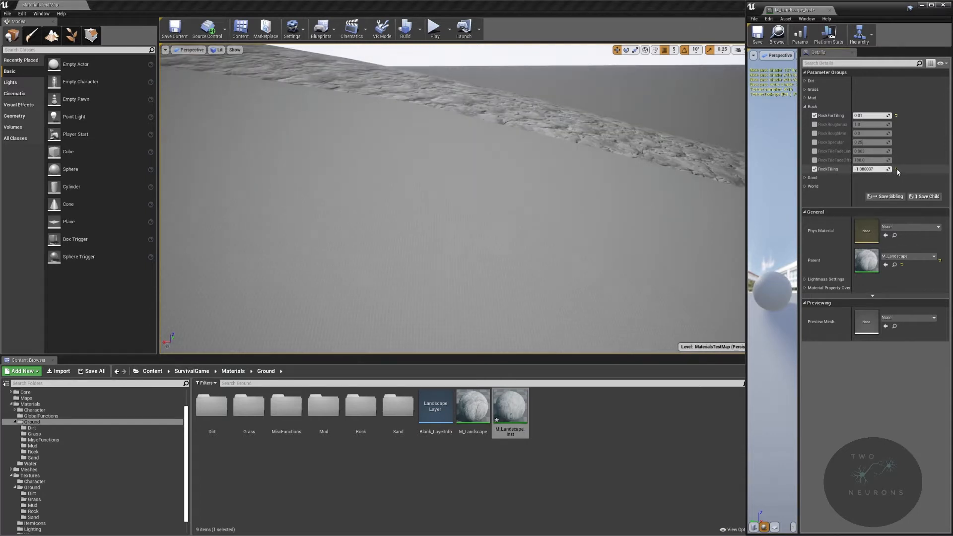
pyautogui.click(896, 169)
# - Set RockFarTiling to 1.2 and compare the near and far rock tiling across the landscape
pyautogui.moveTo(629, 113)
pyautogui.mouseDown(button='right')
pyautogui.moveTo(625, 79)
pyautogui.moveTo(729, 198)
pyautogui.moveTo(724, 164)
pyautogui.moveTo(552, 195)
pyautogui.mouseUp(button='right')
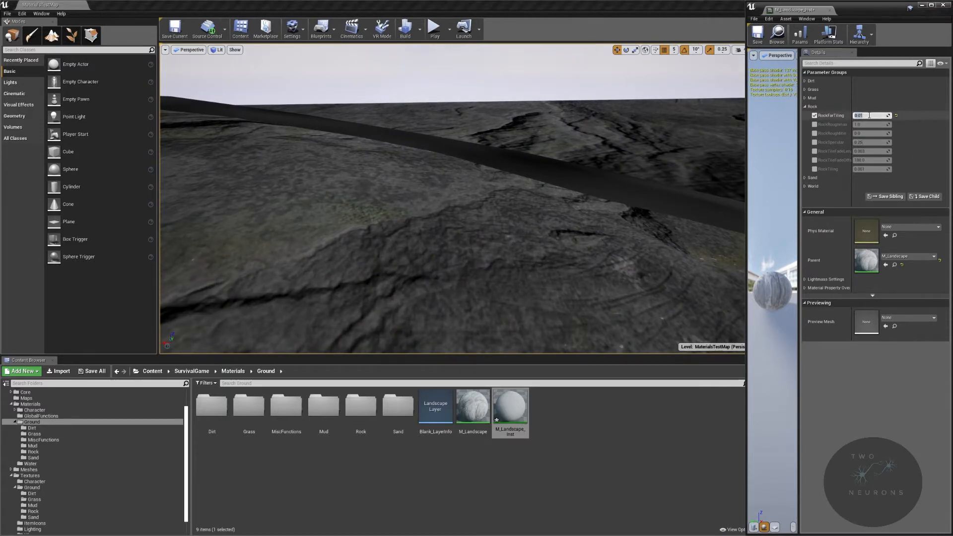
pyautogui.write('1')
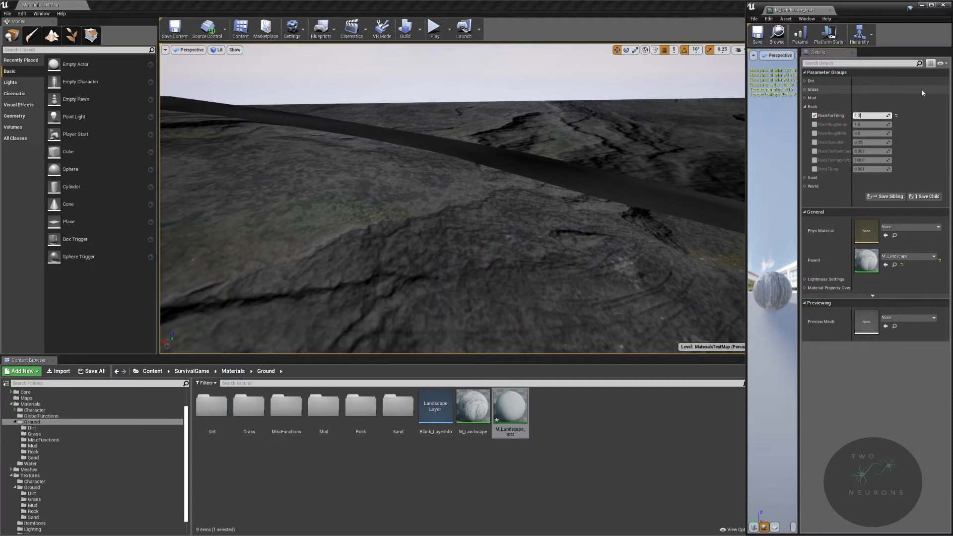
pyautogui.write('.2')
pyautogui.press('Return')
pyautogui.moveTo(575, 89); pyautogui.dragTo(545, 209, button='right')
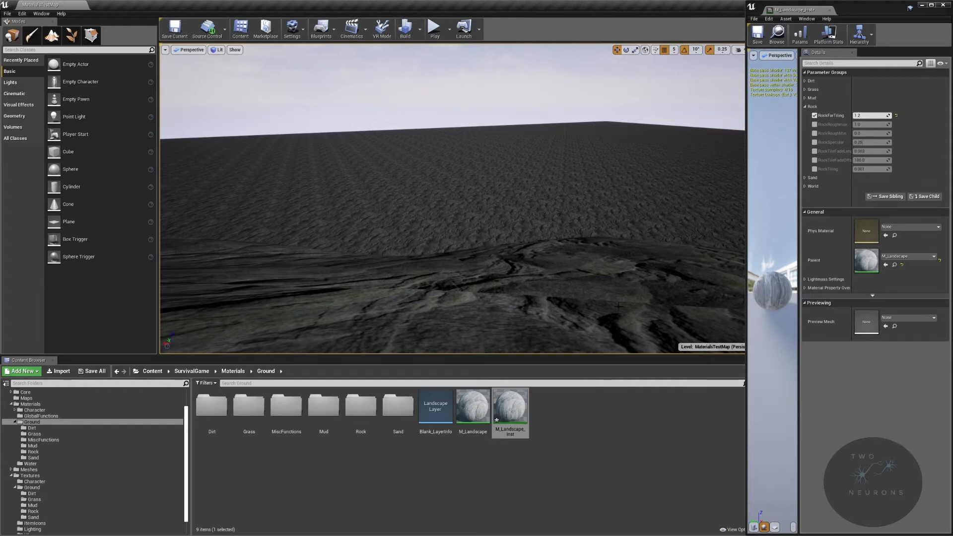
pyautogui.moveTo(622, 300); pyautogui.dragTo(661, 302, button='right')
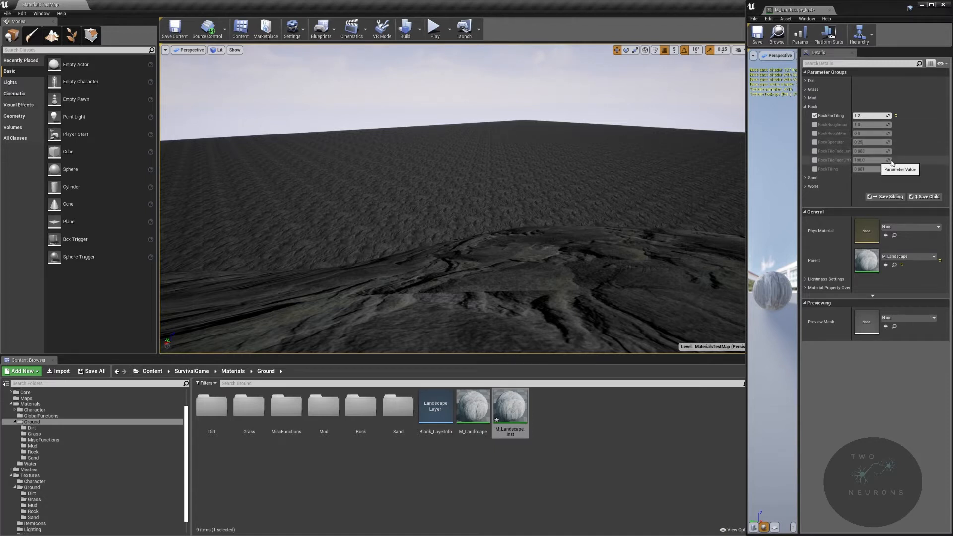
# - Enable the RockTileFadeLength override, set it to 100, and check the near-to-far transition by flying back and forth
pyautogui.click(815, 151)
pyautogui.press('Tab')
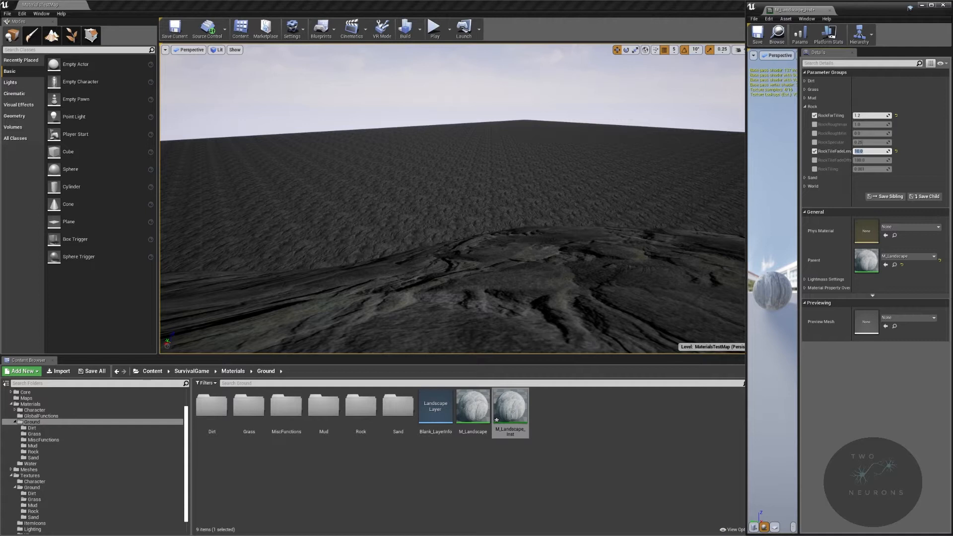
pyautogui.write('100')
pyautogui.press('Return')
pyautogui.moveTo(499, 262); pyautogui.dragTo(775, 317, button='right')
pyautogui.press('w')
pyautogui.press('s')
pyautogui.press('w')
pyautogui.press('s')
pyautogui.press('w')
pyautogui.press('s')
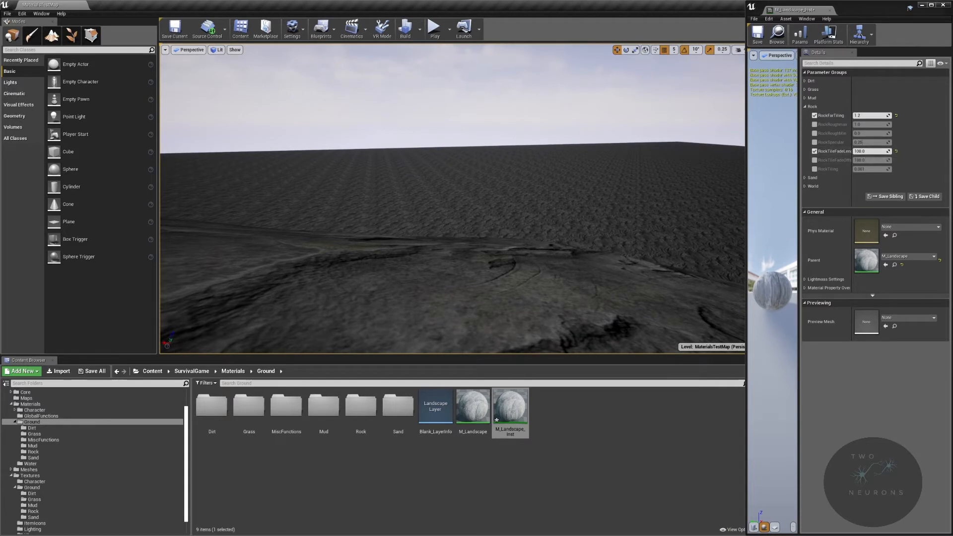
# - Set RockTileFadeLength to 200 and check the tiling transition on the landscape
pyautogui.click(857, 151)
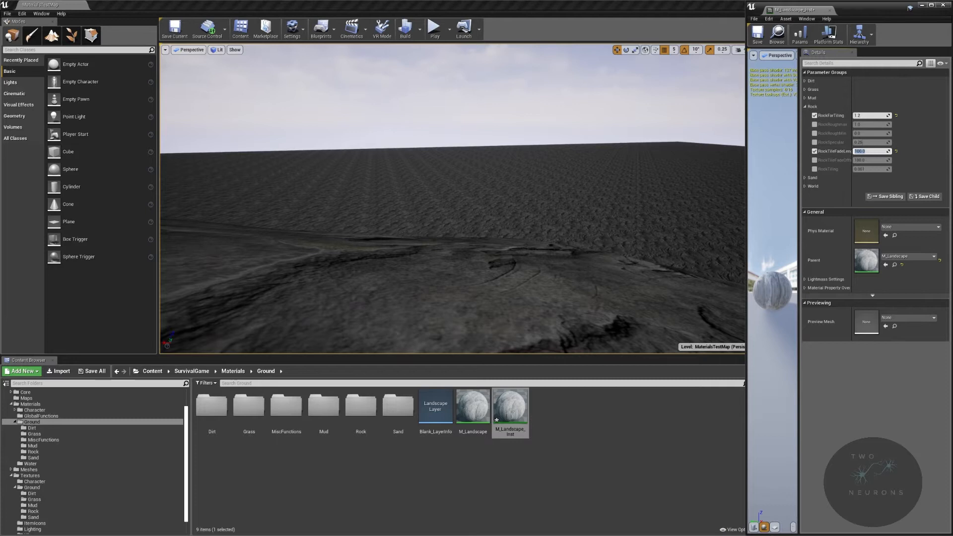
pyautogui.write('200.0')
pyautogui.moveTo(627, 206); pyautogui.dragTo(606, 203, button='right')
pyautogui.moveTo(475, 316); pyautogui.dragTo(444, 283, button='right')
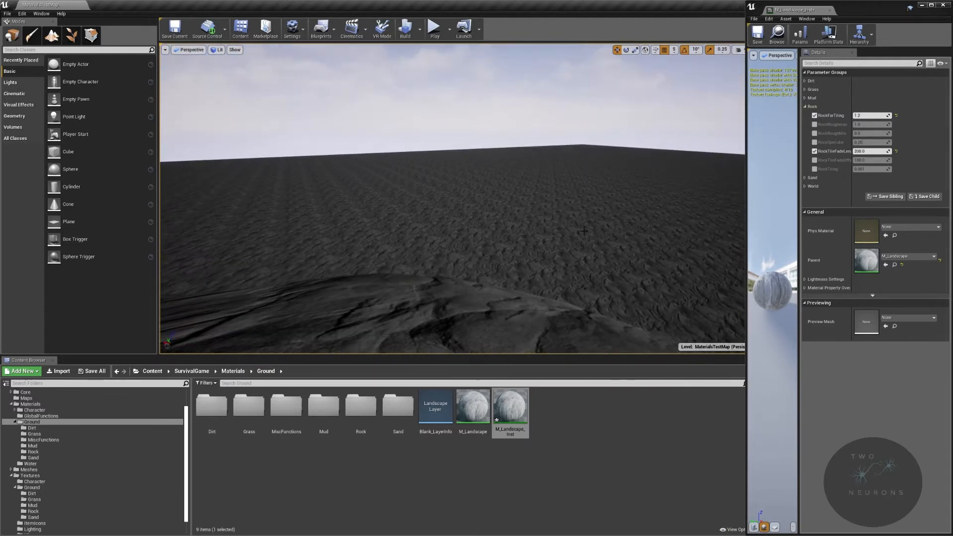
# - Enable the RockTileFadeOffset override, set it to 500, and inspect where the far tiling begins
pyautogui.click(814, 160)
pyautogui.click(870, 160)
pyautogui.write('200')
pyautogui.press('Return')
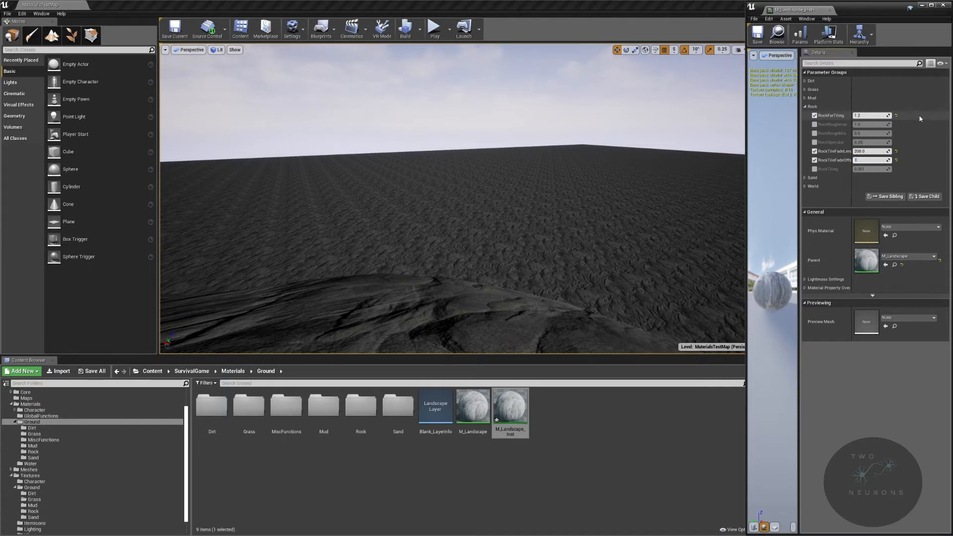
pyautogui.press('Return')
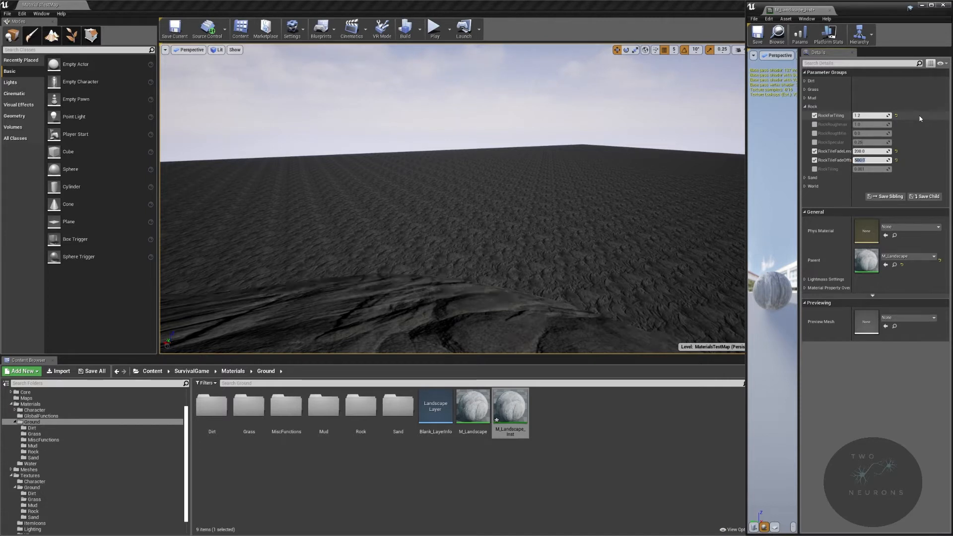
pyautogui.moveTo(662, 203); pyautogui.dragTo(662, 203, button='right')
pyautogui.moveTo(722, 135); pyautogui.dragTo(723, 134, button='right')
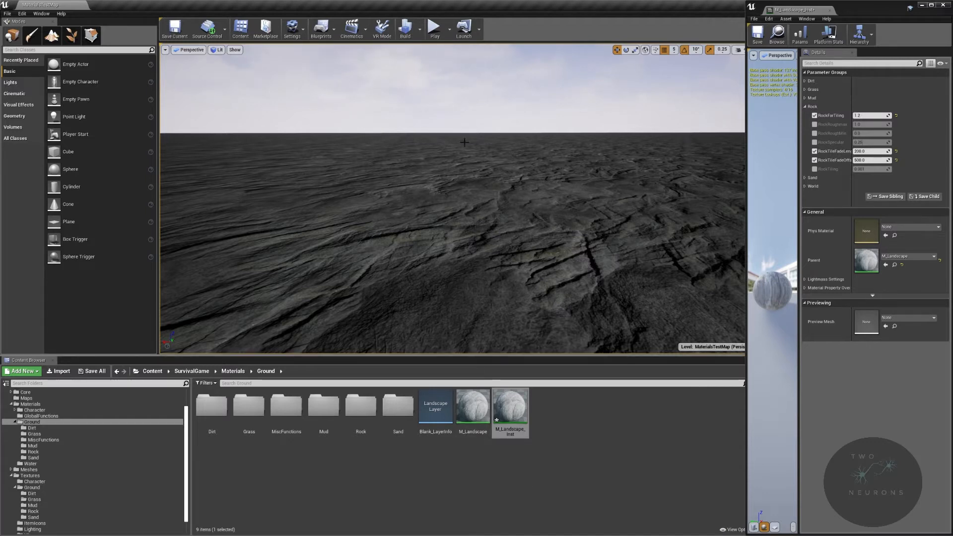
# - Set RockTileFadeOffset to 2000 and review the rock surface across the landscape
pyautogui.click(870, 160)
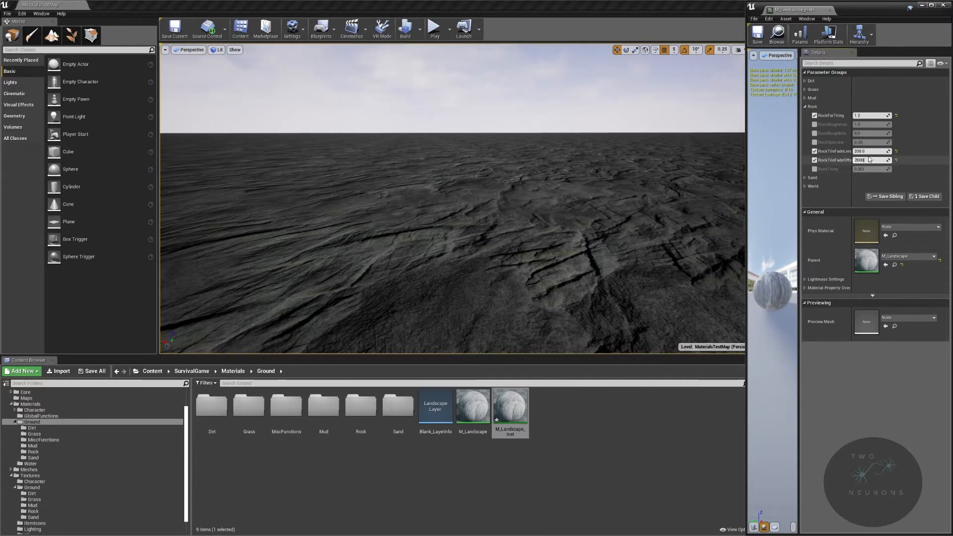
pyautogui.press('Return')
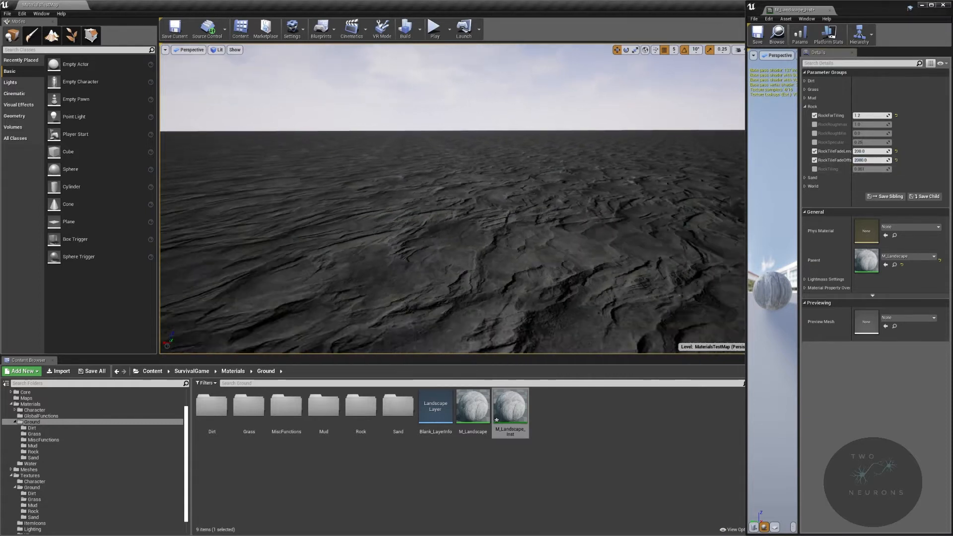
pyautogui.moveTo(452, 199); pyautogui.dragTo(581, 204, button='right')
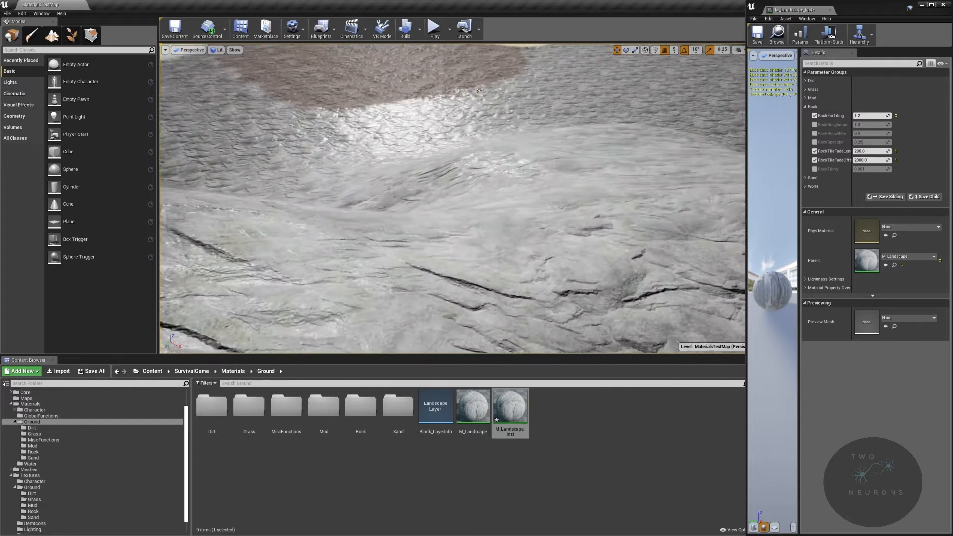
# - Enable the RockSpecular override, test it at 1.0, and set it to 0.0 while viewing the lit rock slope
pyautogui.moveTo(465, 87); pyautogui.dragTo(300, 165, button='right')
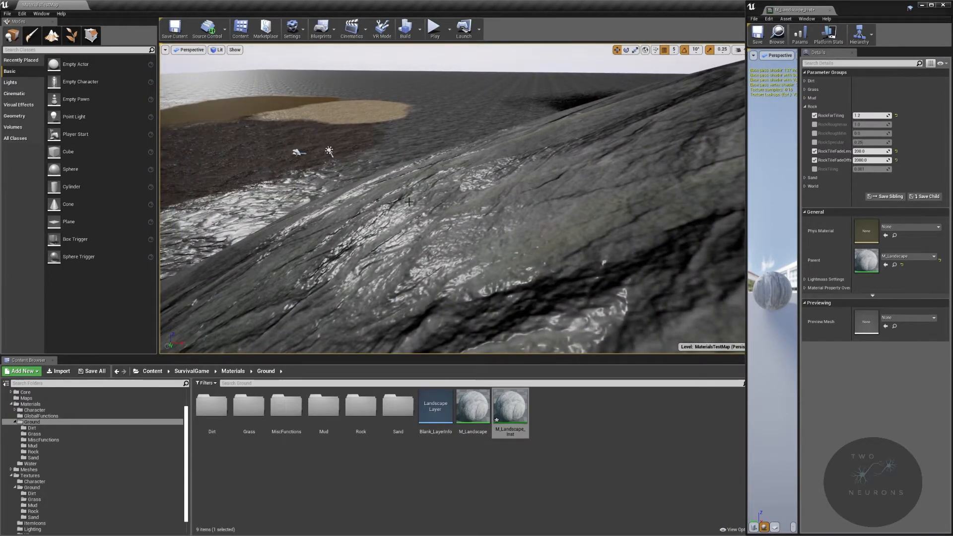
pyautogui.click(815, 142)
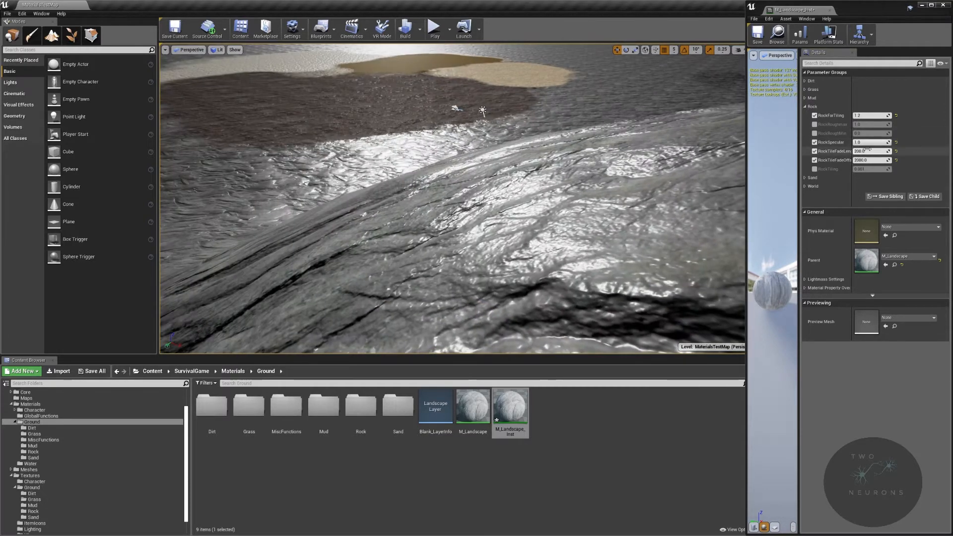
pyautogui.moveTo(877, 142); pyautogui.dragTo(875, 143)
pyautogui.moveTo(596, 198); pyautogui.dragTo(665, 154, button='right')
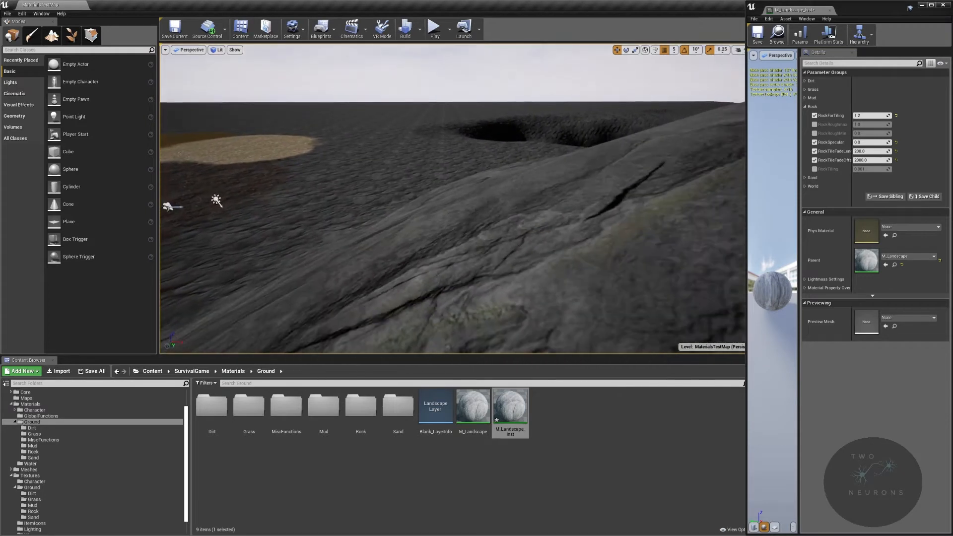
pyautogui.click(869, 143)
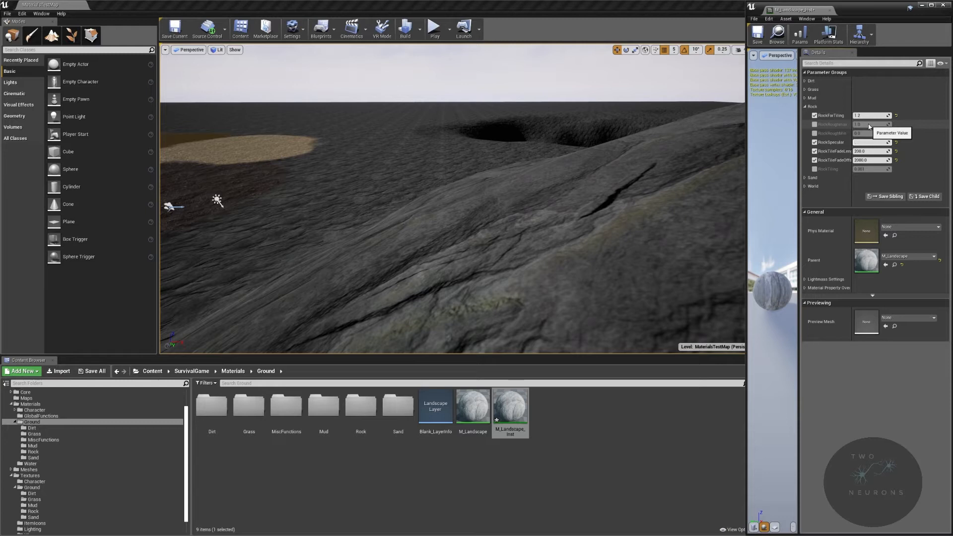
pyautogui.press('Return')
pyautogui.moveTo(646, 159); pyautogui.dragTo(623, 179, button='right')
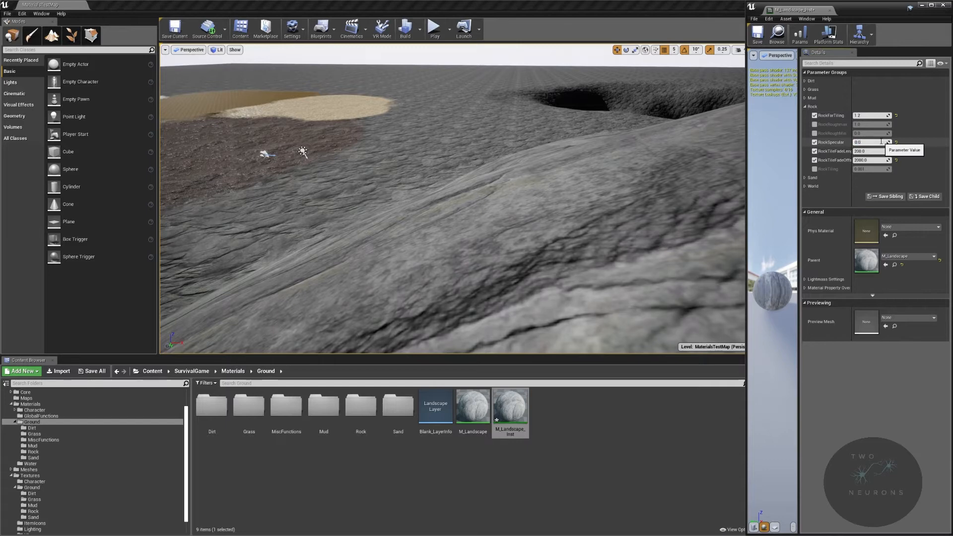
# - Set RockSpecular to 0.02 and check the rock's shine from several distances
pyautogui.write('2')
pyautogui.press('Return')
pyautogui.moveTo(359, 195)
pyautogui.mouseDown(button='right')
pyautogui.moveTo(244, 188)
pyautogui.moveTo(278, 217)
pyautogui.moveTo(266, 197)
pyautogui.moveTo(286, 226)
pyautogui.moveTo(333, 184)
pyautogui.moveTo(328, 175)
pyautogui.mouseUp(button='right')
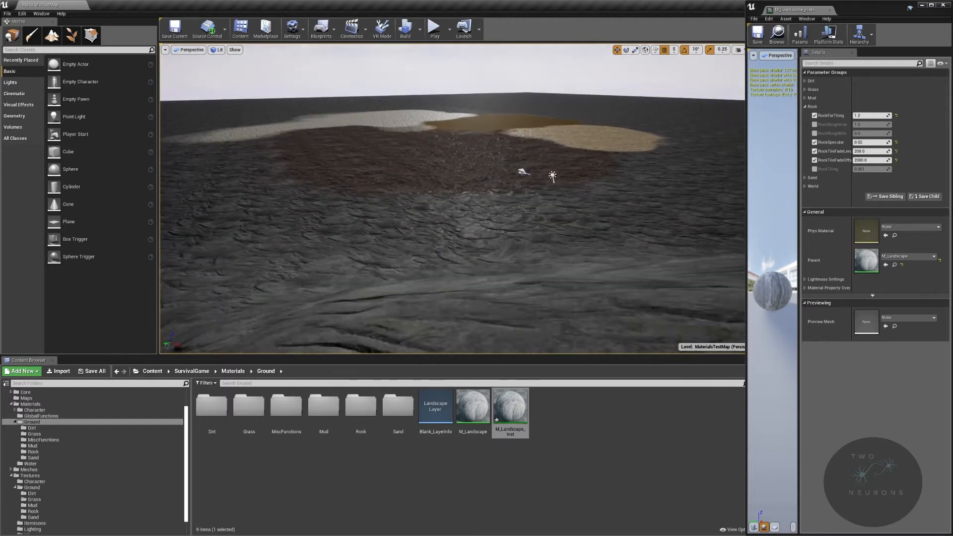
pyautogui.press('w')
pyautogui.press('s')
pyautogui.press('w')
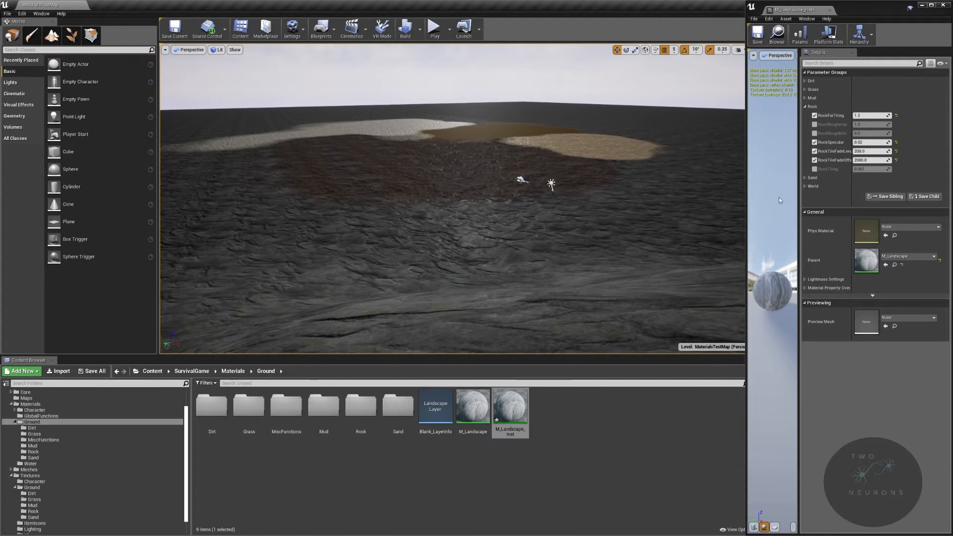
# - Set RockSpecular to 0.03, refine it to 0.025, and inspect the rock's shine from several angles
pyautogui.click(875, 143)
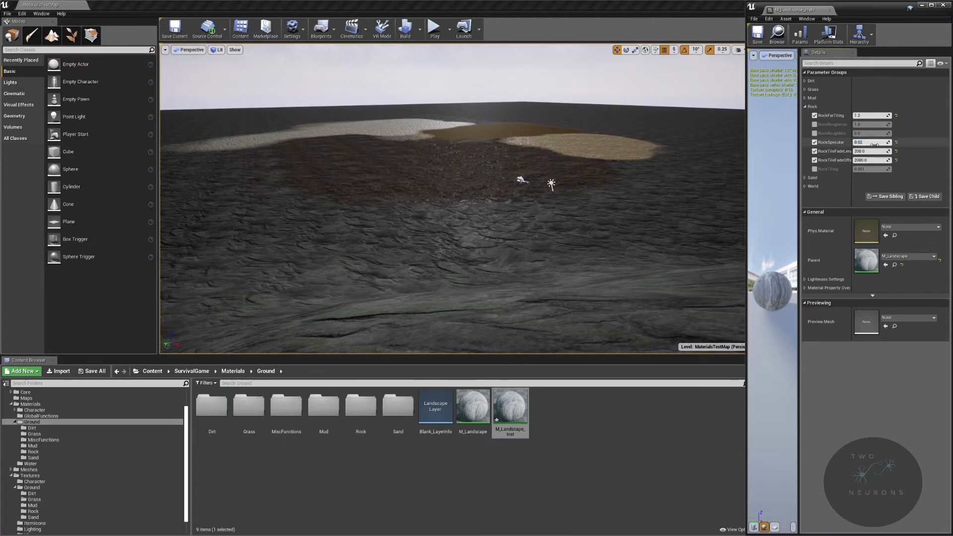
pyautogui.write('0.03')
pyautogui.press('Return')
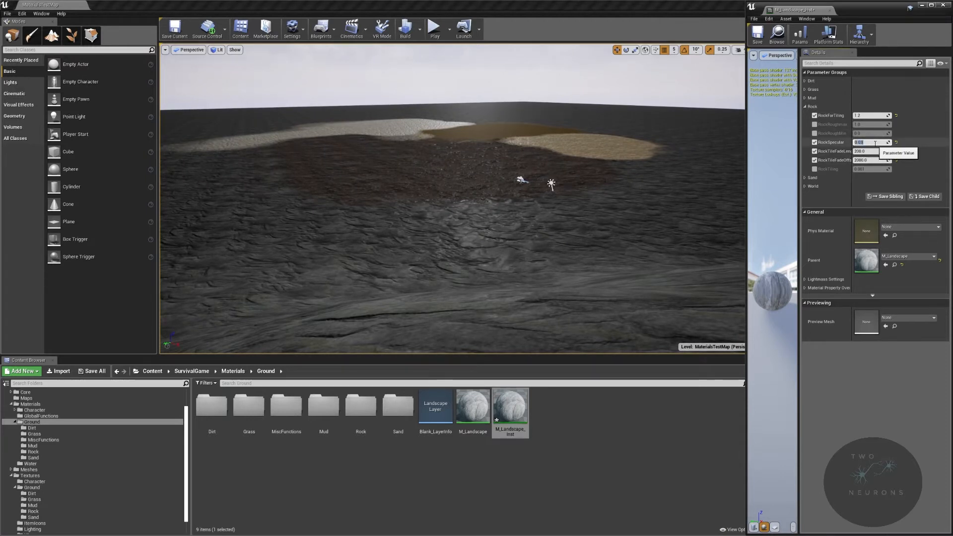
pyautogui.moveTo(591, 189); pyautogui.dragTo(645, 199, button='right')
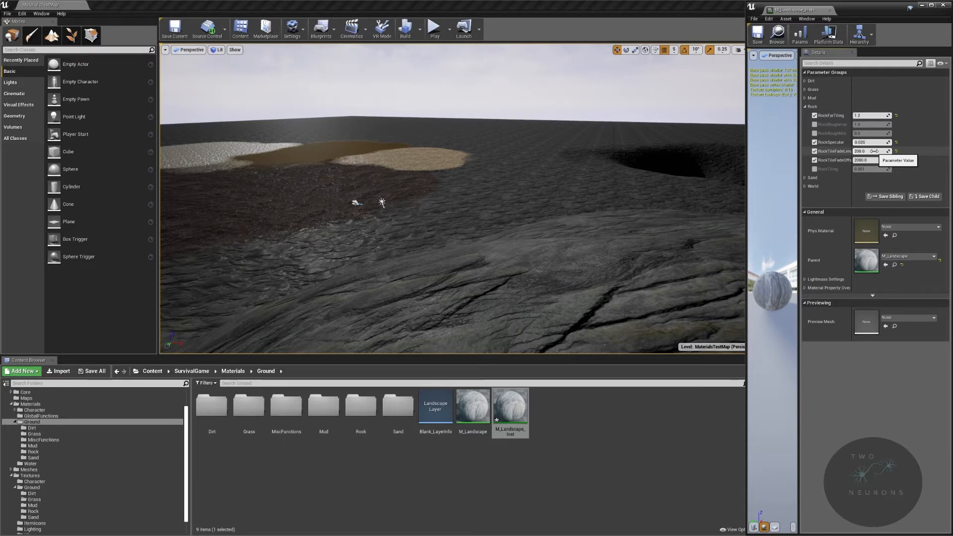
pyautogui.moveTo(571, 189); pyautogui.dragTo(725, 146, button='right')
pyautogui.moveTo(493, 223)
pyautogui.mouseDown(button='right')
pyautogui.moveTo(542, 174)
pyautogui.moveTo(610, 214)
pyautogui.moveTo(705, 231)
pyautogui.moveTo(492, 219)
pyautogui.mouseUp(button='right')
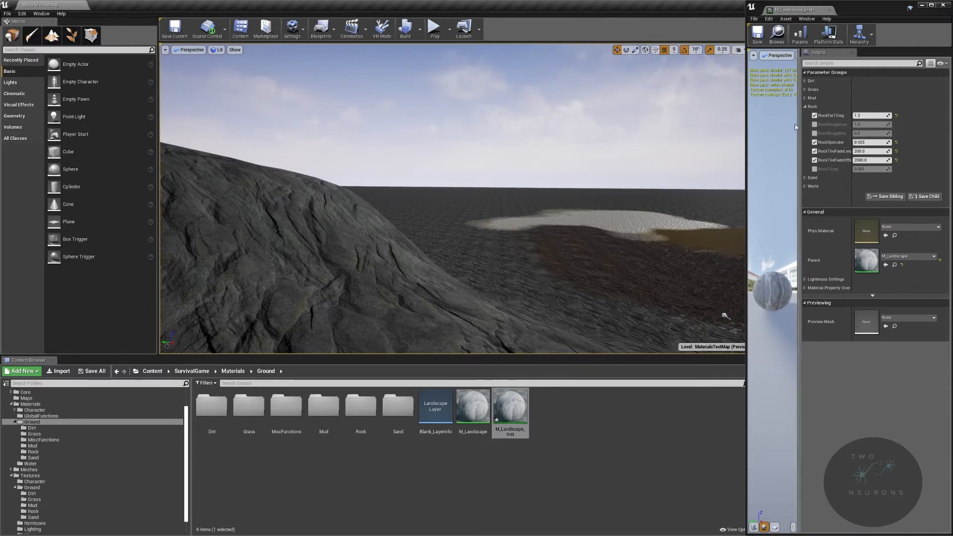
pyautogui.moveTo(517, 189); pyautogui.dragTo(499, 209, button='right')
# - Enable the RockRoughMax override, test it at 0.0, set it to 0.75, and check the rock surface near and far
pyautogui.moveTo(870, 124); pyautogui.dragTo(845, 124)
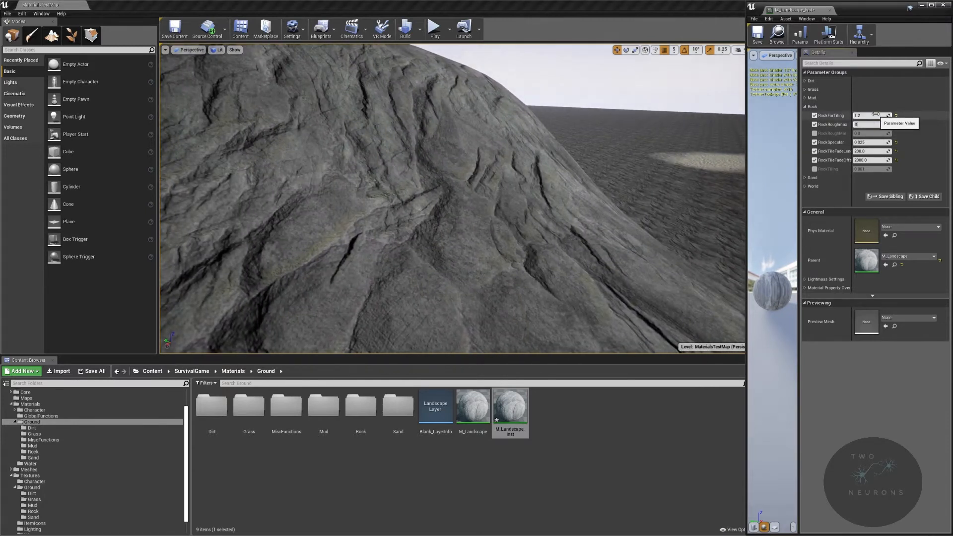
pyautogui.moveTo(550, 158); pyautogui.dragTo(685, 147, button='right')
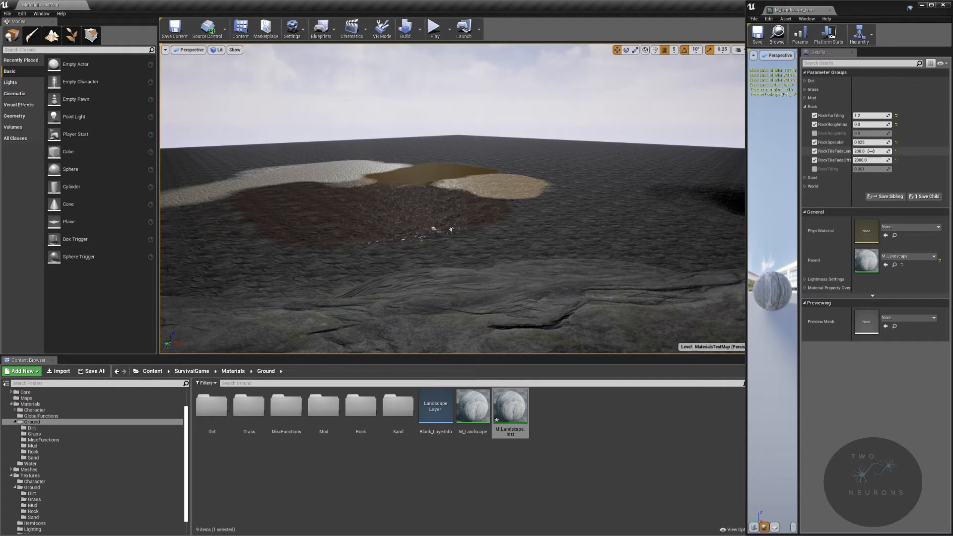
pyautogui.press('Return')
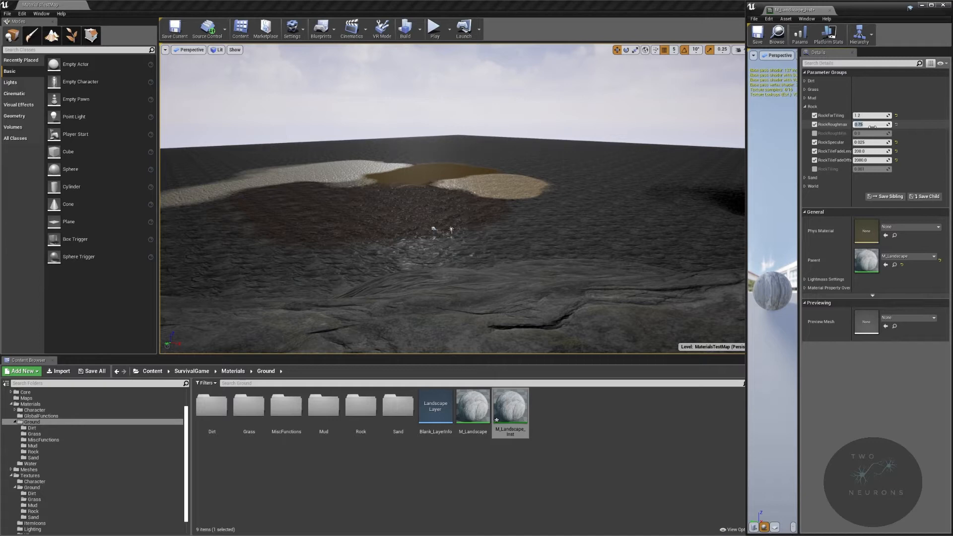
pyautogui.press('w')
pyautogui.moveTo(596, 199); pyautogui.dragTo(526, 198, button='right')
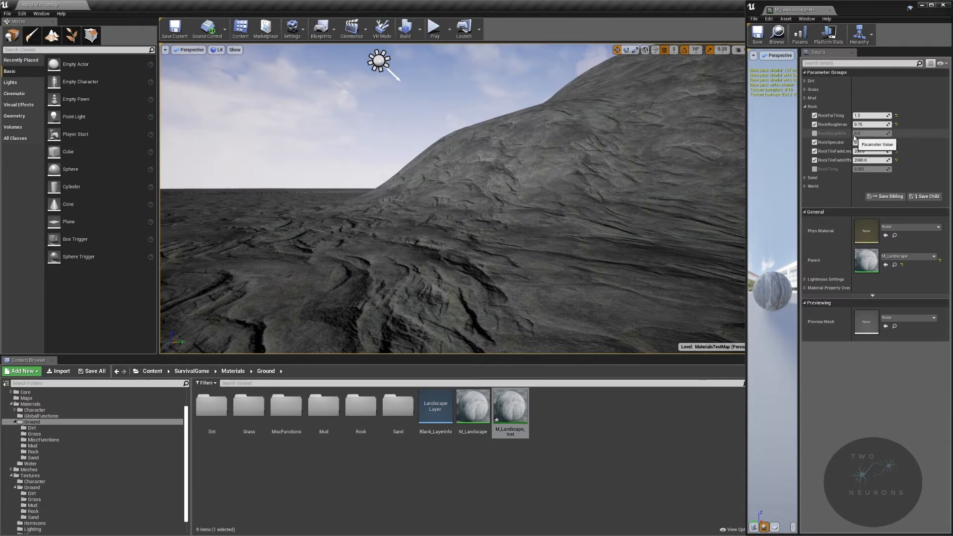
pyautogui.moveTo(571, 201); pyautogui.dragTo(570, 200, button='right')
# - Collapse the Rock parameters, expand the Grass group, and bring the grass patch of the landscape into view
pyautogui.click(805, 107)
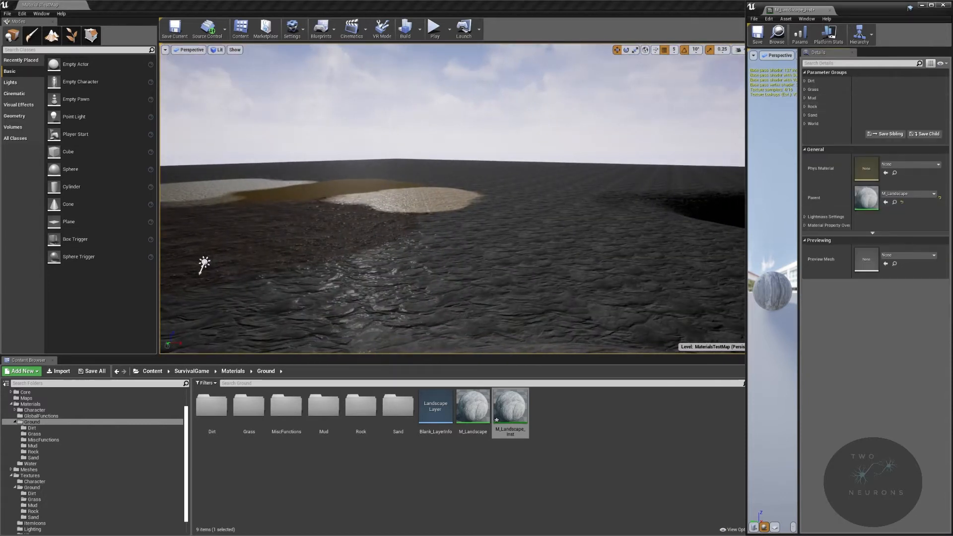
pyautogui.click(806, 89)
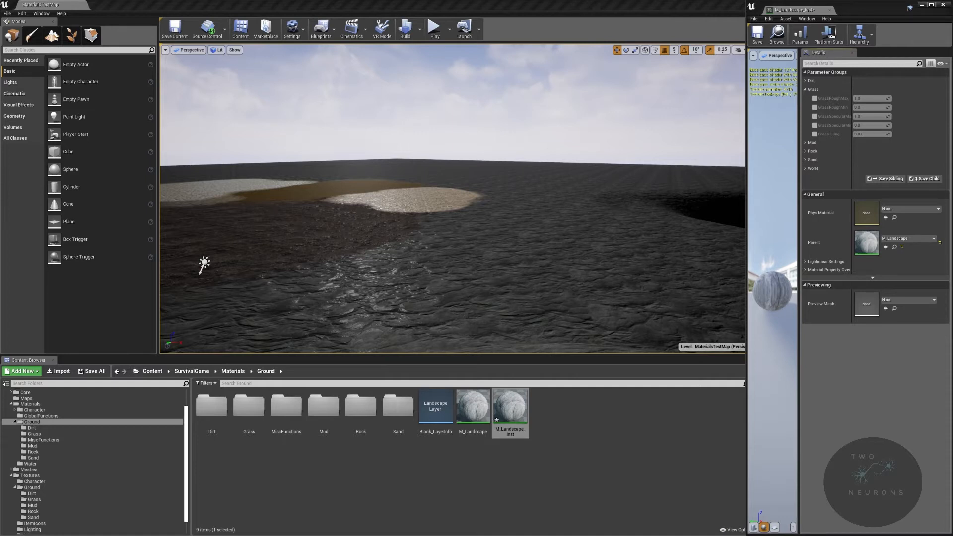
pyautogui.press('w')
pyautogui.moveTo(522, 198)
pyautogui.mouseDown(button='right')
pyautogui.moveTo(398, 171)
pyautogui.moveTo(395, 191)
pyautogui.moveTo(390, 176)
pyautogui.moveTo(377, 196)
pyautogui.mouseUp(button='right')
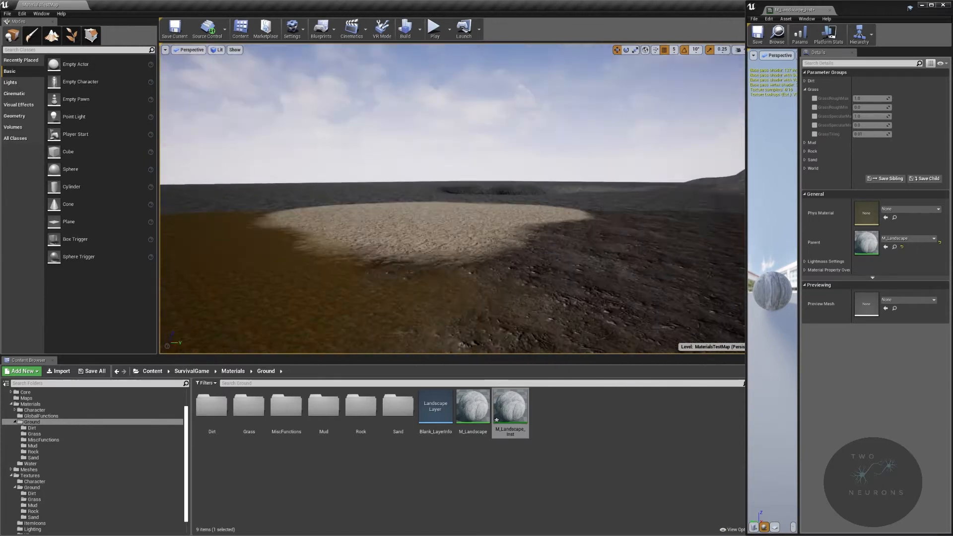
pyautogui.moveTo(447, 199); pyautogui.dragTo(436, 194, button='right')
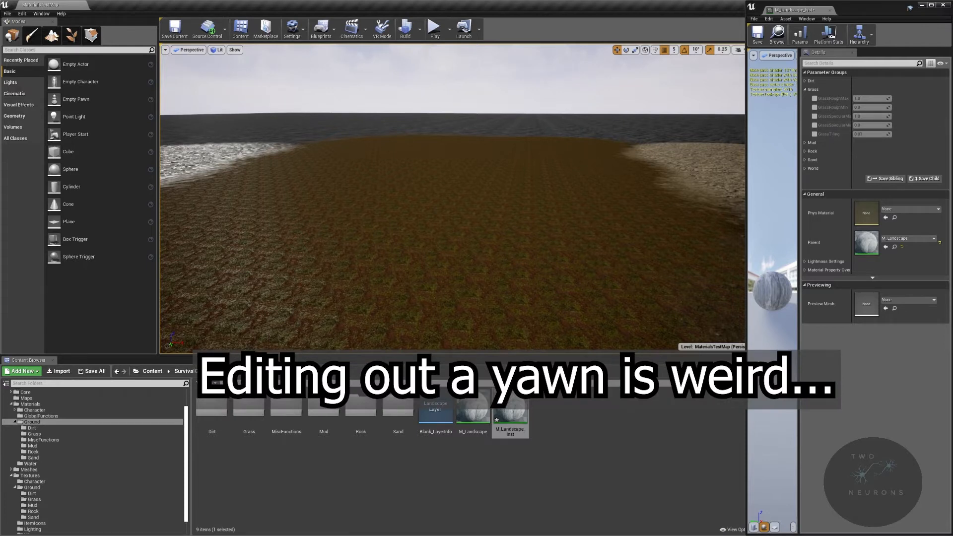
# - Enable the GrassTiling override and test it at 0.1 on the grass patch
pyautogui.click(815, 135)
pyautogui.moveTo(587, 166); pyautogui.dragTo(587, 188, button='right')
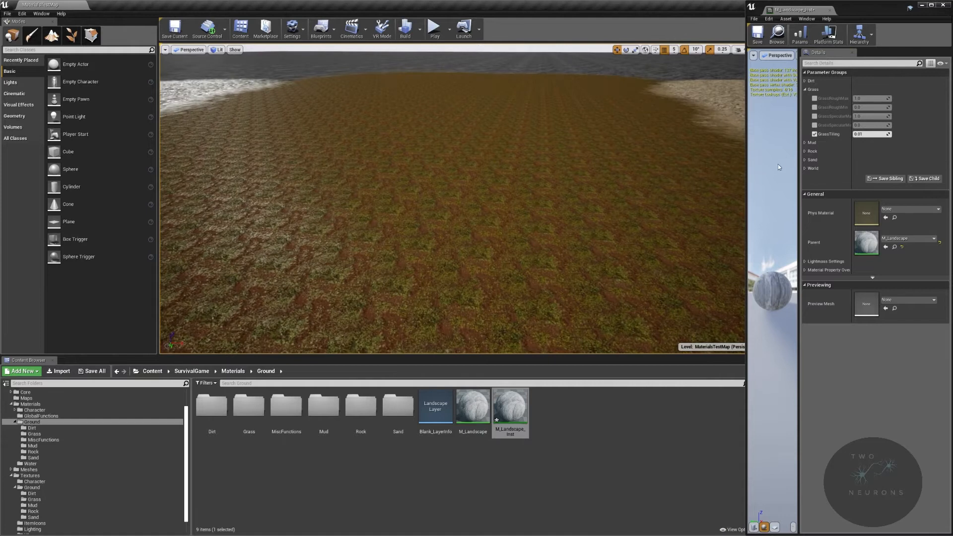
pyautogui.click(873, 133)
pyautogui.write('0.1')
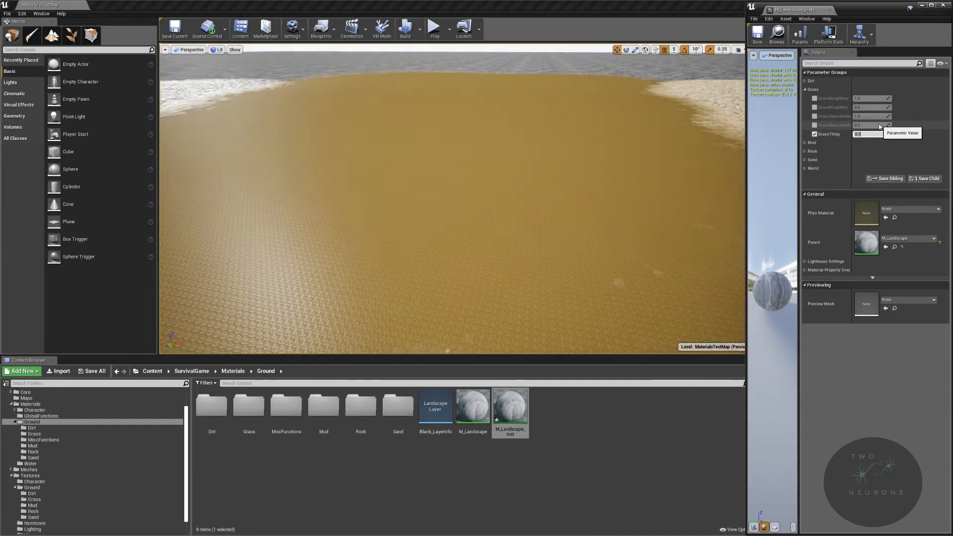
pyautogui.press('Return')
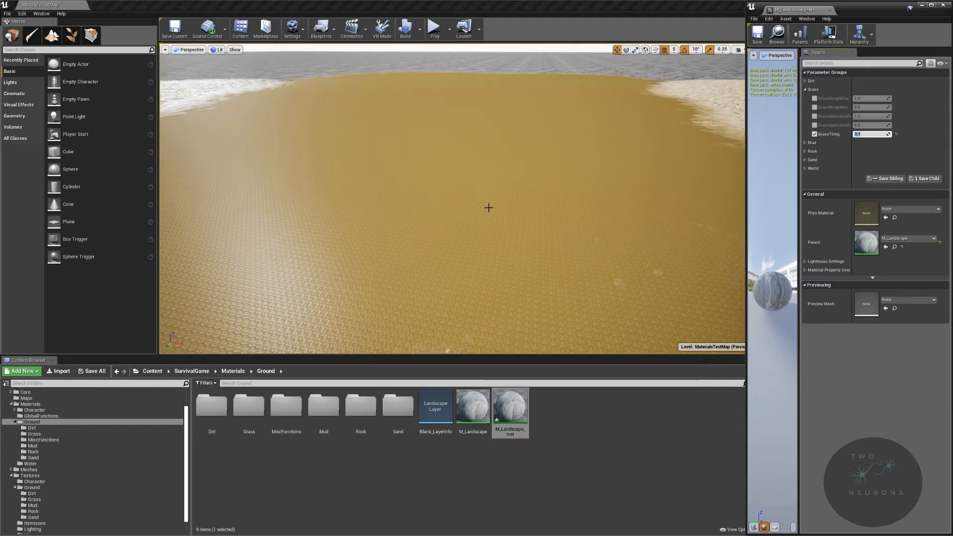
# - Reset GrassTiling to its default and try 0.001 and 0.002, comparing the grass texture scale
pyautogui.click(897, 134)
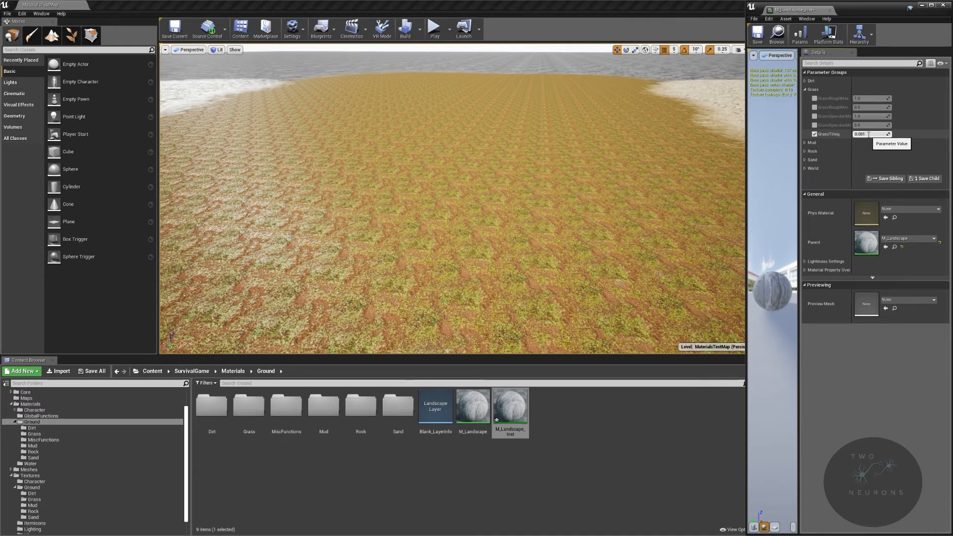
pyautogui.press('Return')
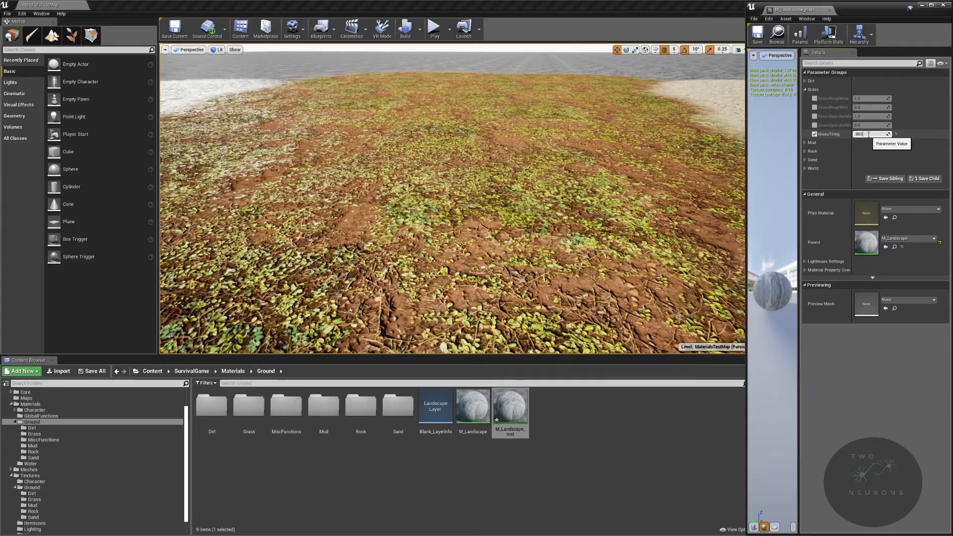
pyautogui.moveTo(596, 179); pyautogui.dragTo(572, 159, button='right')
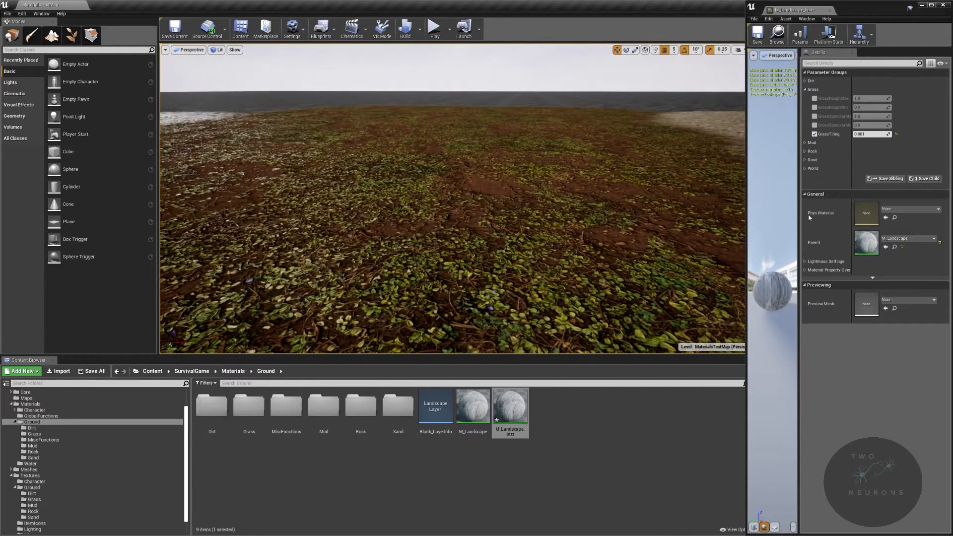
pyautogui.click(874, 135)
pyautogui.write('0.002')
pyautogui.press('Return')
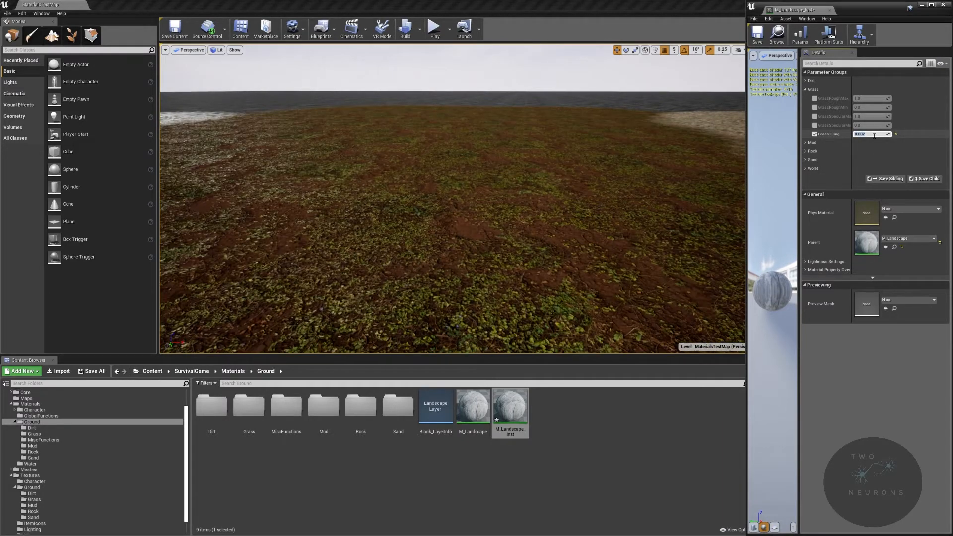
pyautogui.moveTo(596, 179)
pyautogui.mouseDown(button='right')
pyautogui.moveTo(561, 233)
pyautogui.moveTo(596, 193)
pyautogui.mouseUp(button='right')
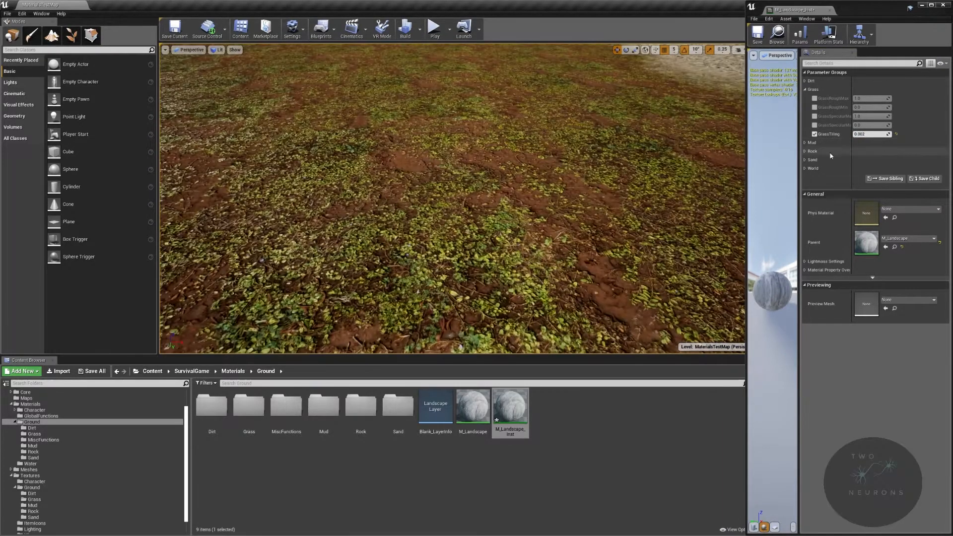
# - Set GrassTiling to 0.003 and check the repetition across the grass patch
pyautogui.click(875, 134)
pyautogui.press('BackSpace')
pyautogui.write('3')
pyautogui.press('Return')
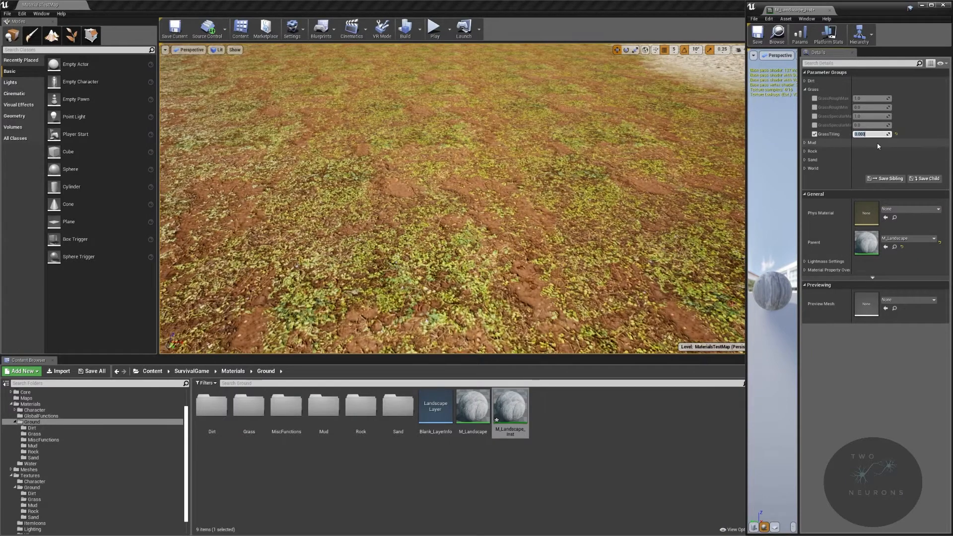
pyautogui.moveTo(596, 208); pyautogui.dragTo(656, 171, button='right')
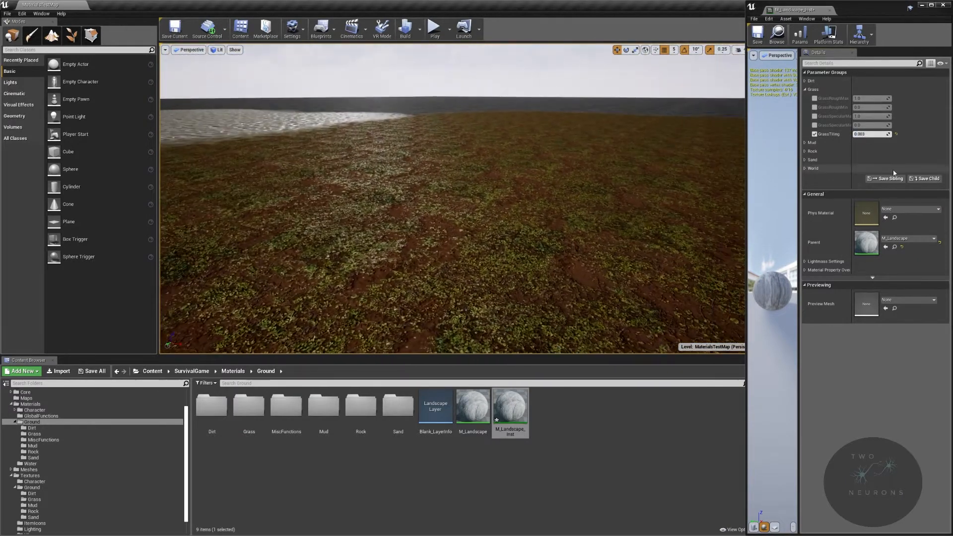
# - Try GrassTiling at 0.004, return it to 0.003, and review the grass patch
pyautogui.click(882, 134)
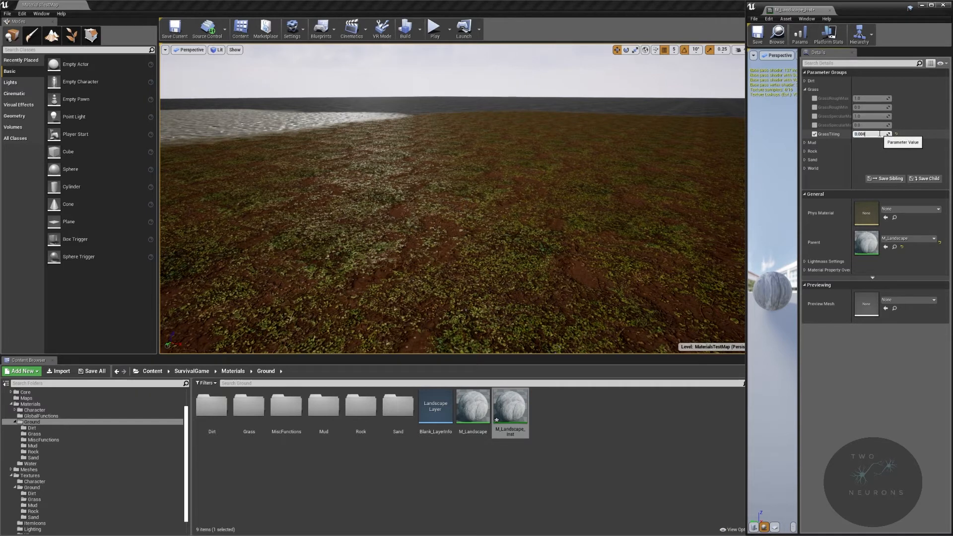
pyautogui.moveTo(646, 189); pyautogui.dragTo(683, 177, button='right')
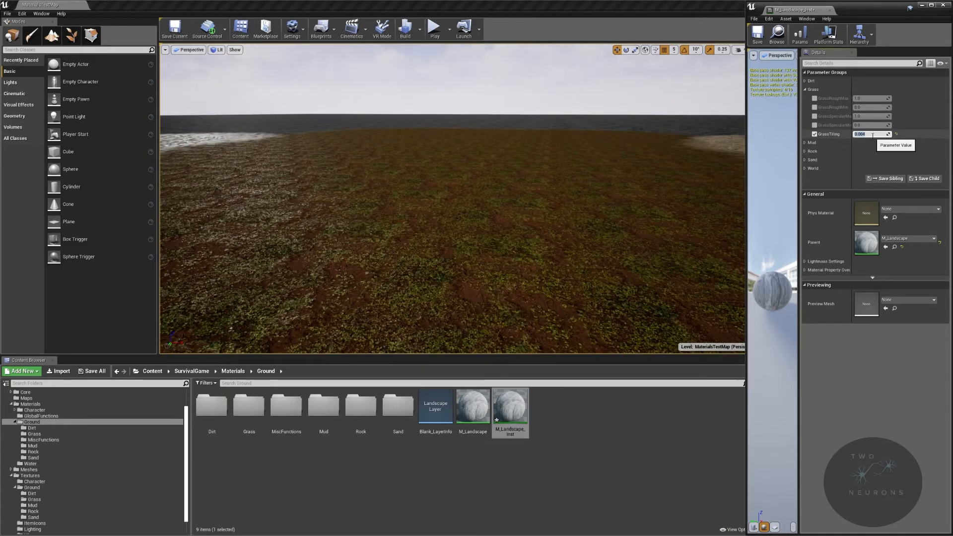
pyautogui.press('BackSpace')
pyautogui.write('3')
pyautogui.press('Return')
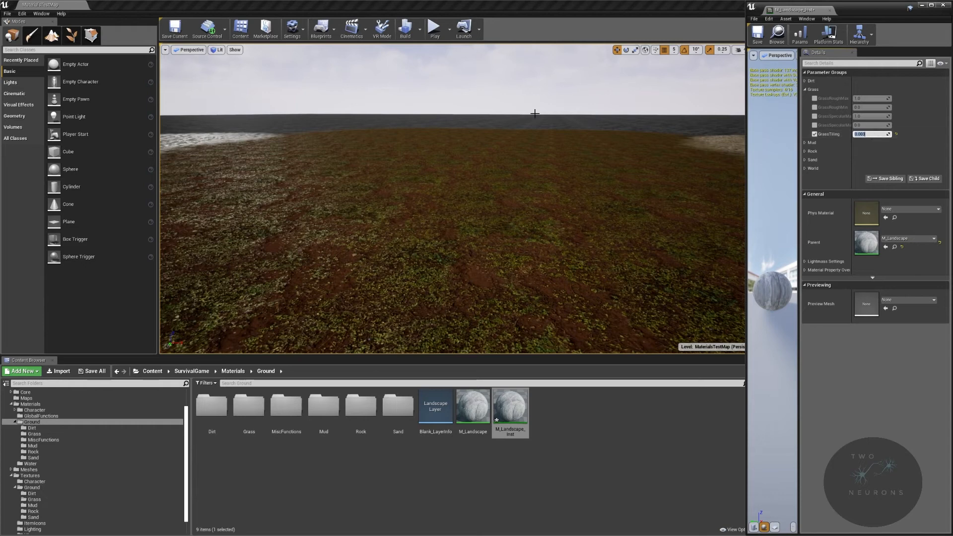
pyautogui.moveTo(516, 153); pyautogui.dragTo(494, 162, button='right')
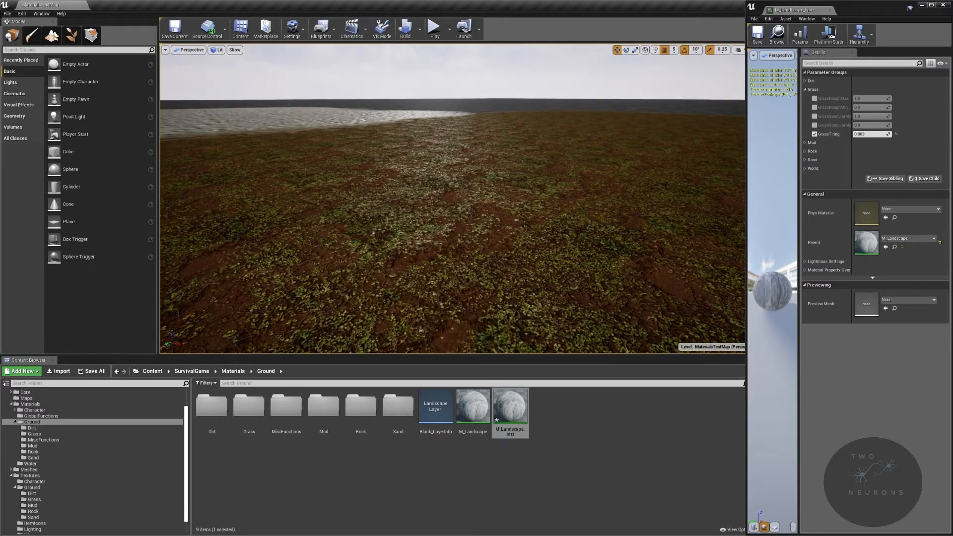
# - Enable the GrassSpecularMax override, test it at 0.5, and set it to 0.75 while viewing the lit grass
pyautogui.click(815, 117)
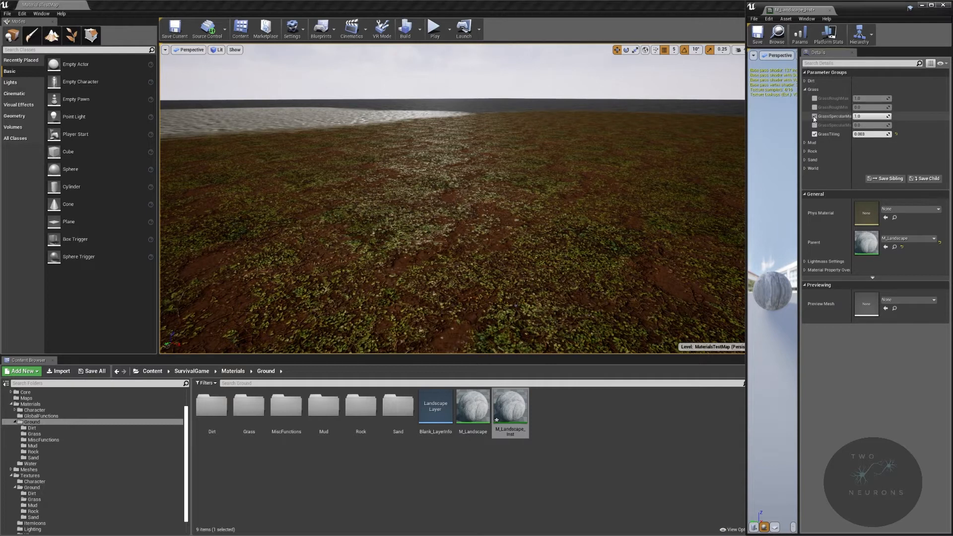
pyautogui.click(860, 117)
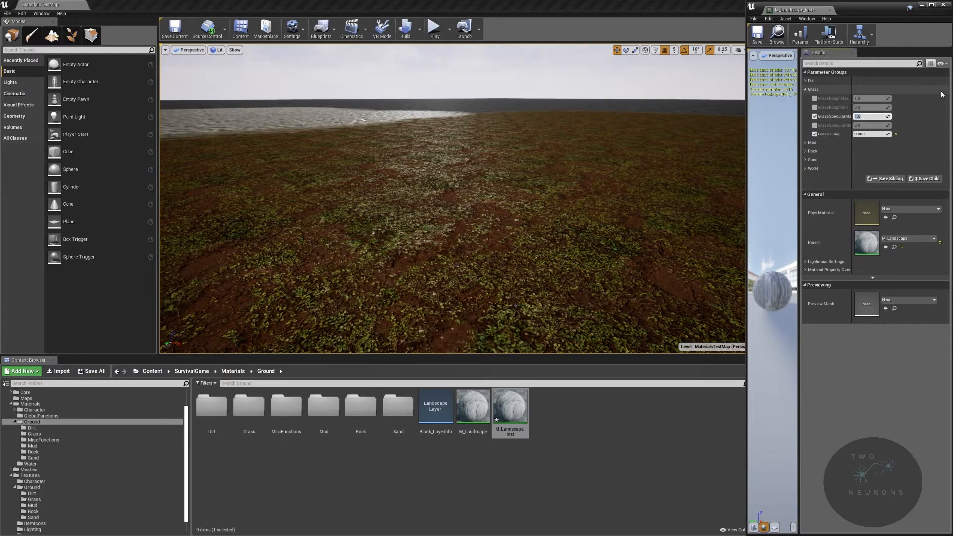
pyautogui.write('0.5')
pyautogui.moveTo(680, 114)
pyautogui.mouseDown(button='right')
pyautogui.moveTo(681, 130)
pyautogui.moveTo(680, 120)
pyautogui.mouseUp(button='right')
pyautogui.click(871, 118)
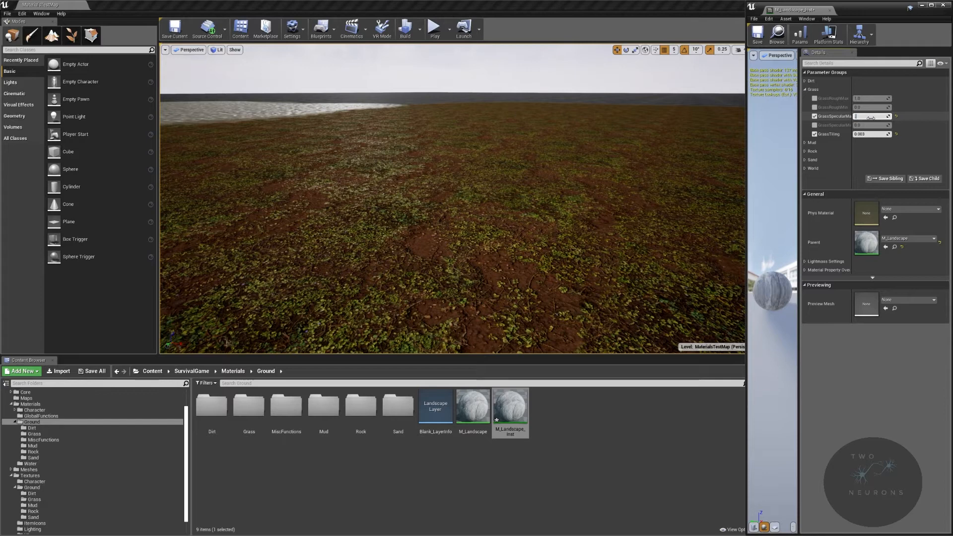
pyautogui.write('0.75')
pyautogui.press('Return')
pyautogui.moveTo(374, 189); pyautogui.dragTo(355, 195, button='right')
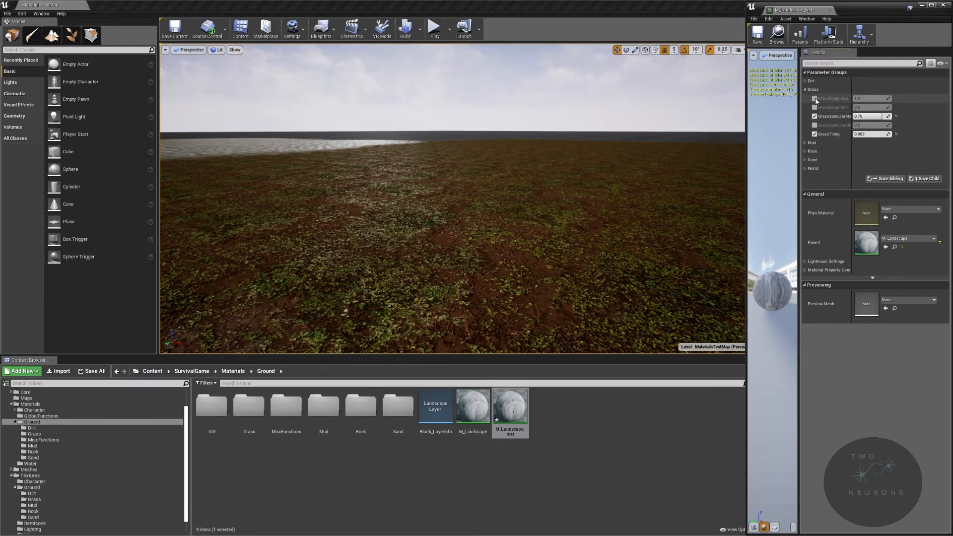
# - Enable the GrassRoughMax override, test a lower roughness and 0.75, and set it to 0.85
pyautogui.write('0')
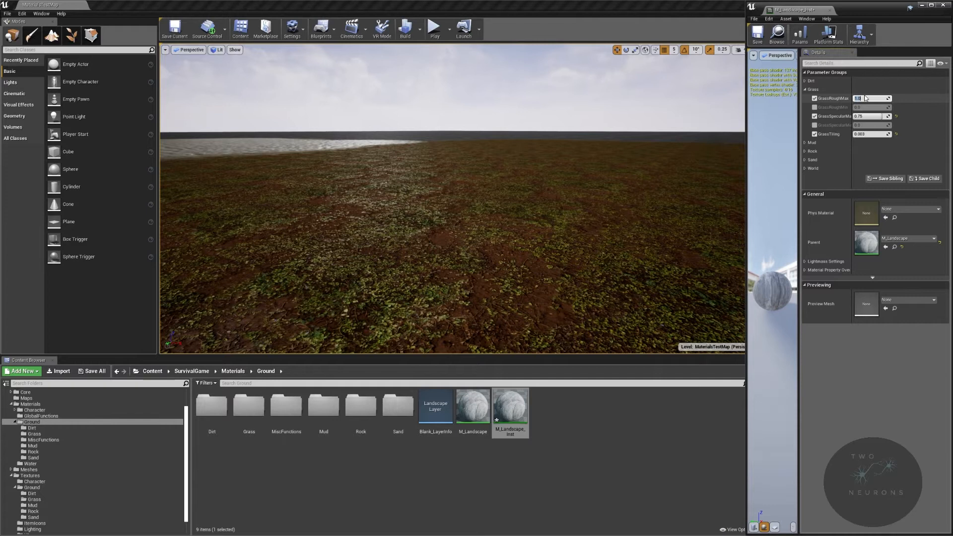
pyautogui.press('Return')
pyautogui.click(919, 110)
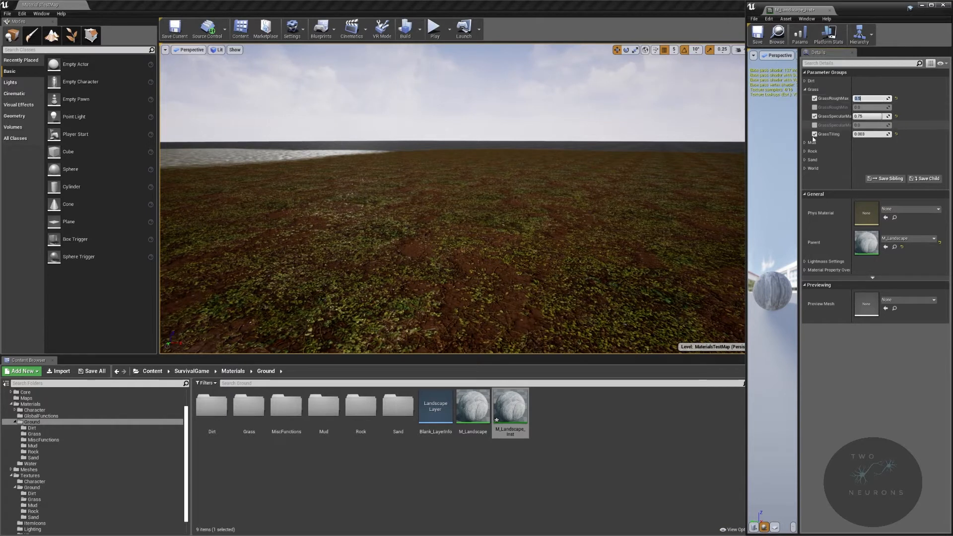
pyautogui.press('BackSpace')
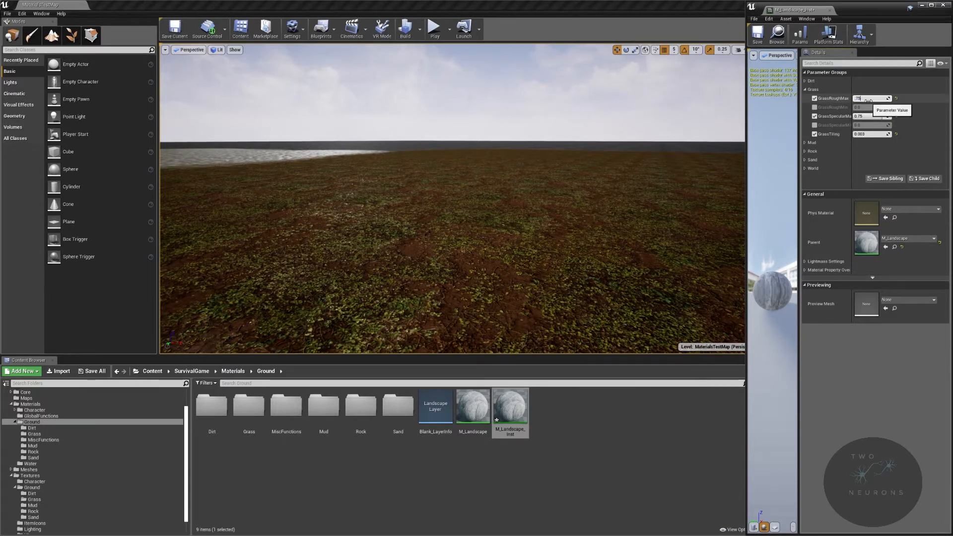
pyautogui.press('Return')
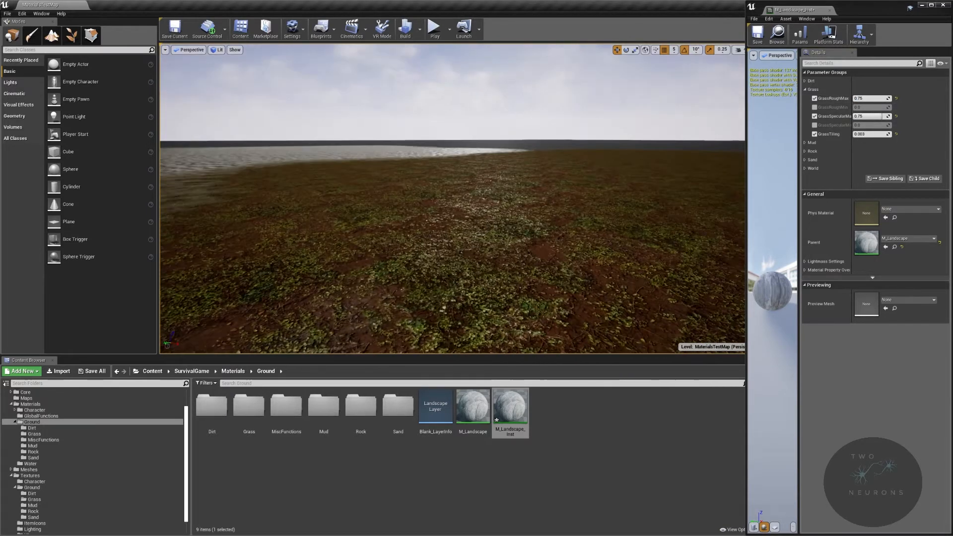
pyautogui.click(882, 99)
pyautogui.write('.85')
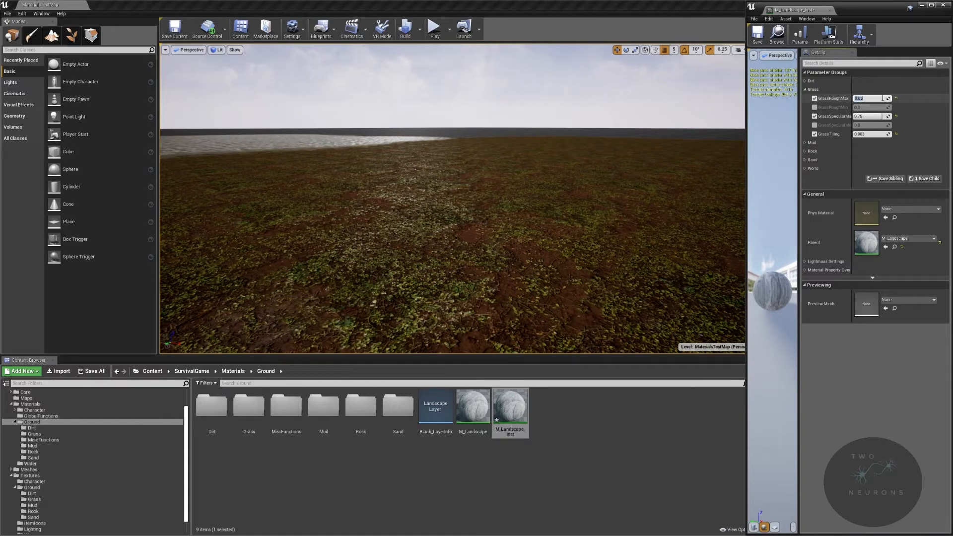
# - Examine the grass patch up close and from a distance, and collapse the Grass parameter group
pyautogui.moveTo(463, 151); pyautogui.dragTo(489, 185, button='right')
pyautogui.press('w')
pyautogui.press('d')
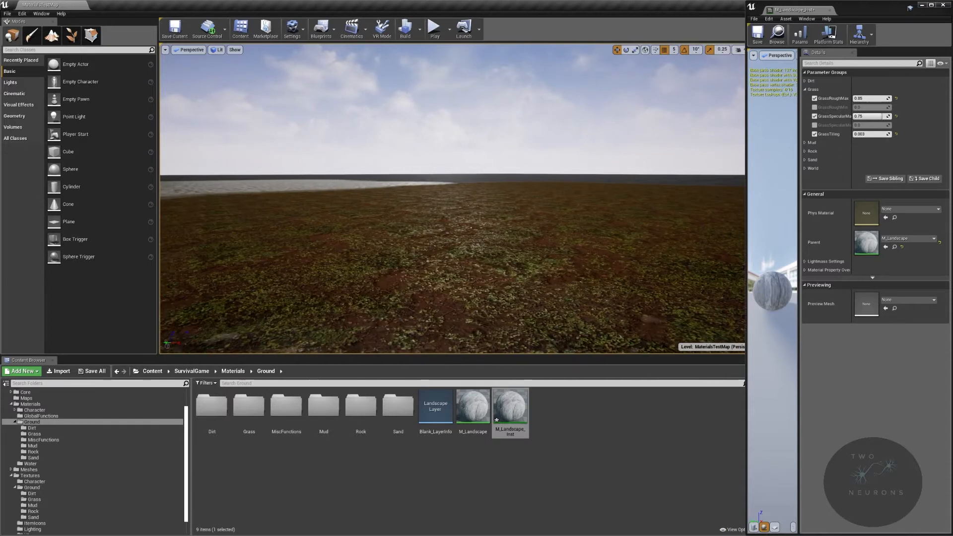
pyautogui.moveTo(465, 152); pyautogui.dragTo(464, 170, button='right')
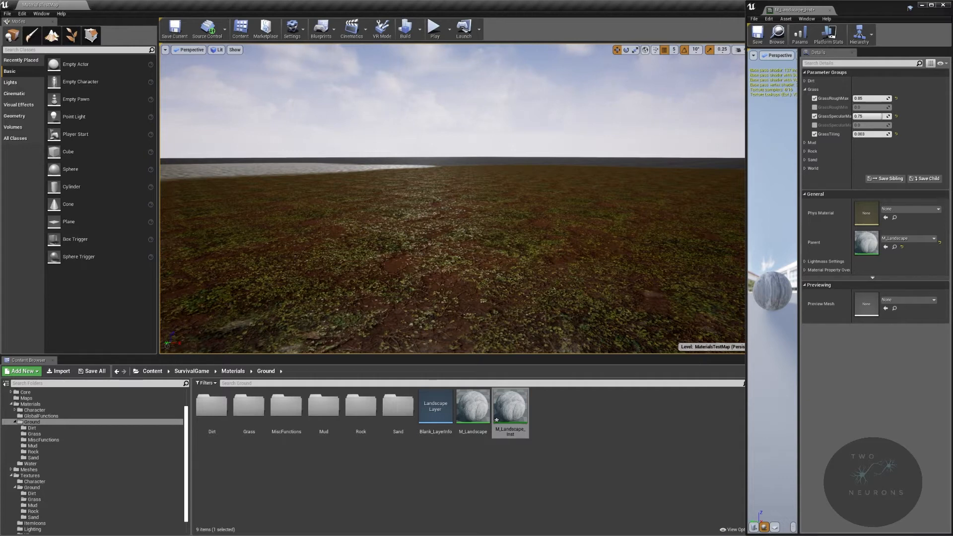
pyautogui.click(809, 89)
pyautogui.moveTo(632, 210); pyautogui.dragTo(715, 214, button='right')
pyautogui.press('s')
pyautogui.press('w')
pyautogui.moveTo(730, 281); pyautogui.dragTo(621, 278, button='right')
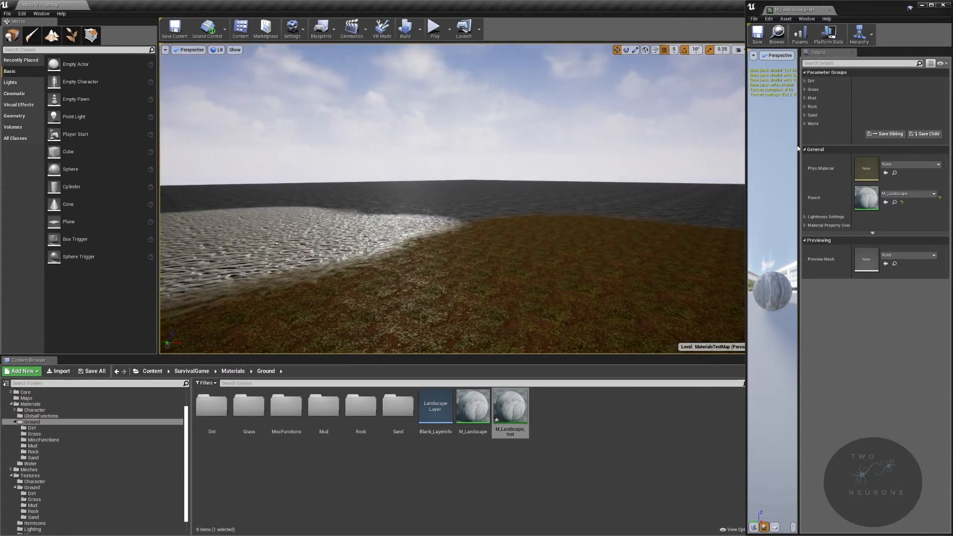
# - Expand the Sand parameters, enable the SandTiling override and set it to 0.002 while viewing the sand patch
pyautogui.click(804, 114)
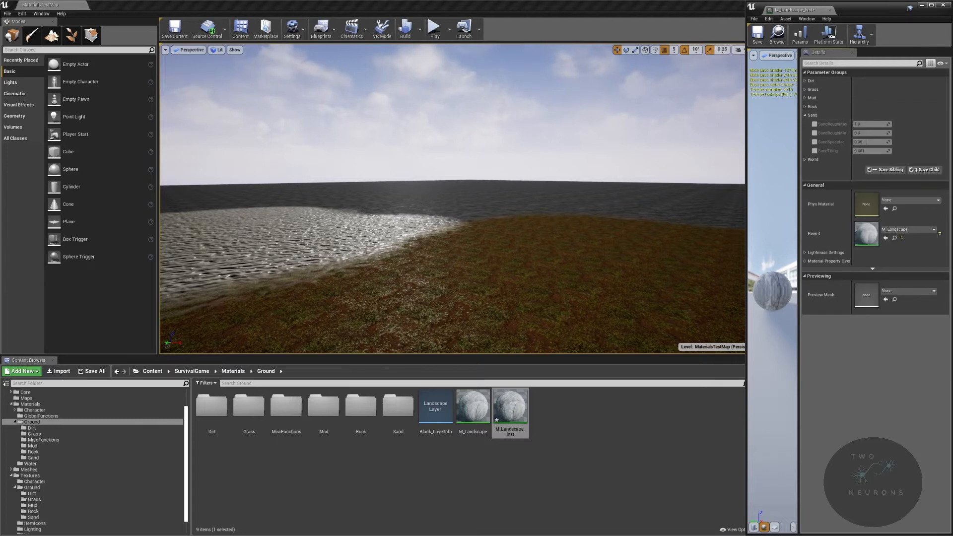
pyautogui.moveTo(546, 209); pyautogui.dragTo(507, 292, button='right')
pyautogui.press('w')
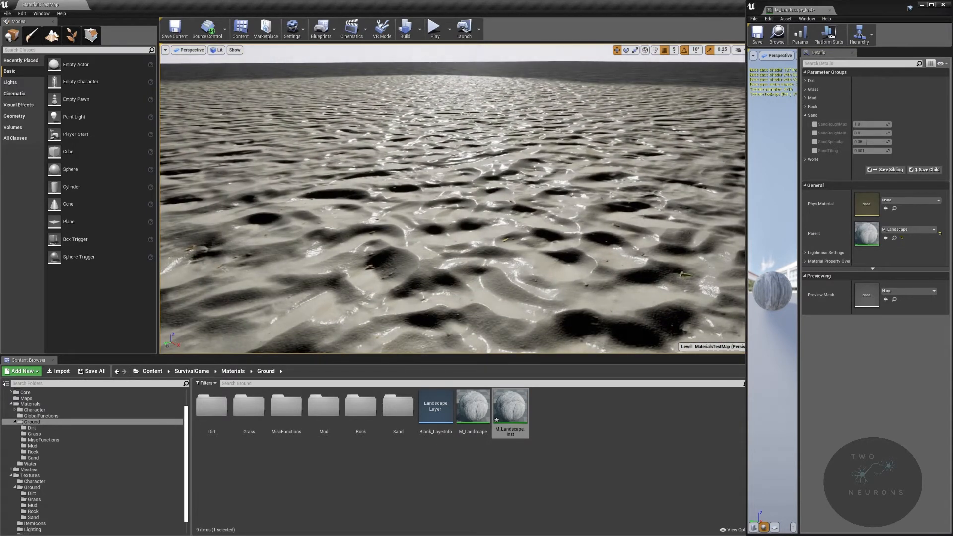
pyautogui.moveTo(507, 292); pyautogui.dragTo(414, 249, button='right')
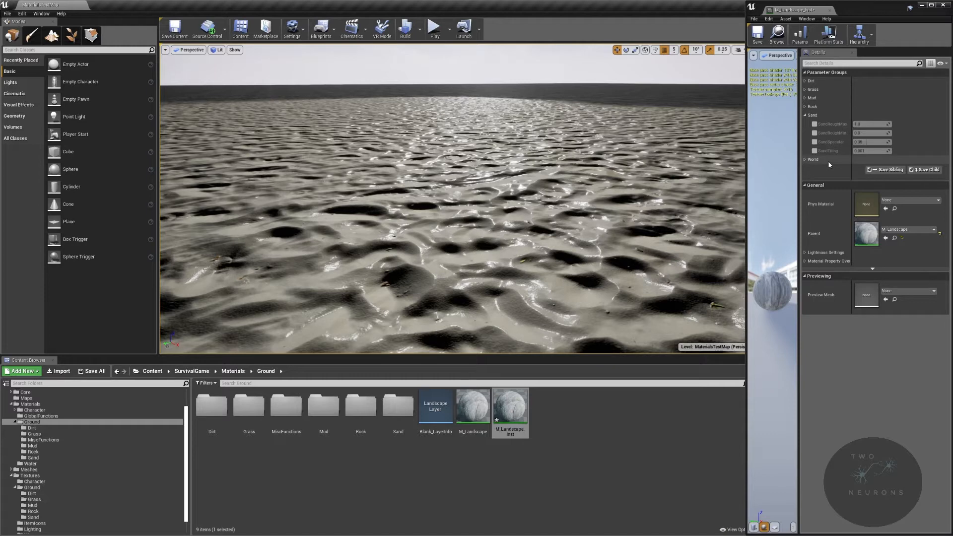
pyautogui.moveTo(630, 164); pyautogui.dragTo(457, 203, button='right')
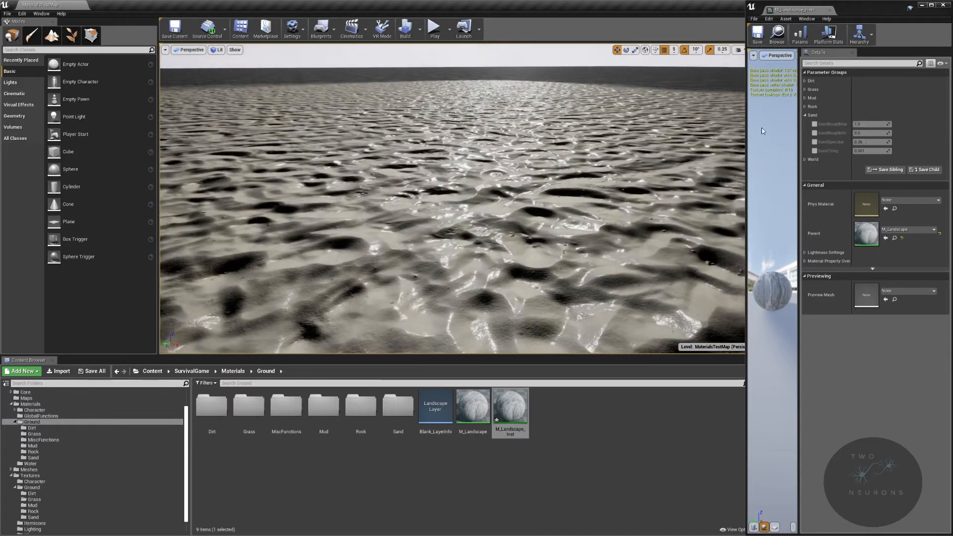
pyautogui.click(814, 151)
pyautogui.click(870, 151)
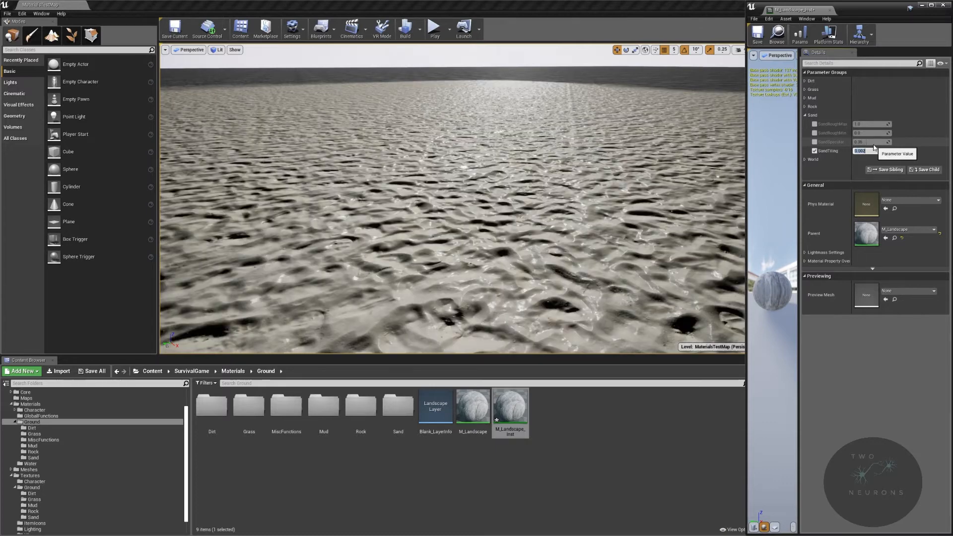
pyautogui.moveTo(398, 245); pyautogui.dragTo(430, 266, button='right')
# - Try SandTiling at 0.003, settle on 0.0025, and check the repetition across the sand patch
pyautogui.click(865, 151)
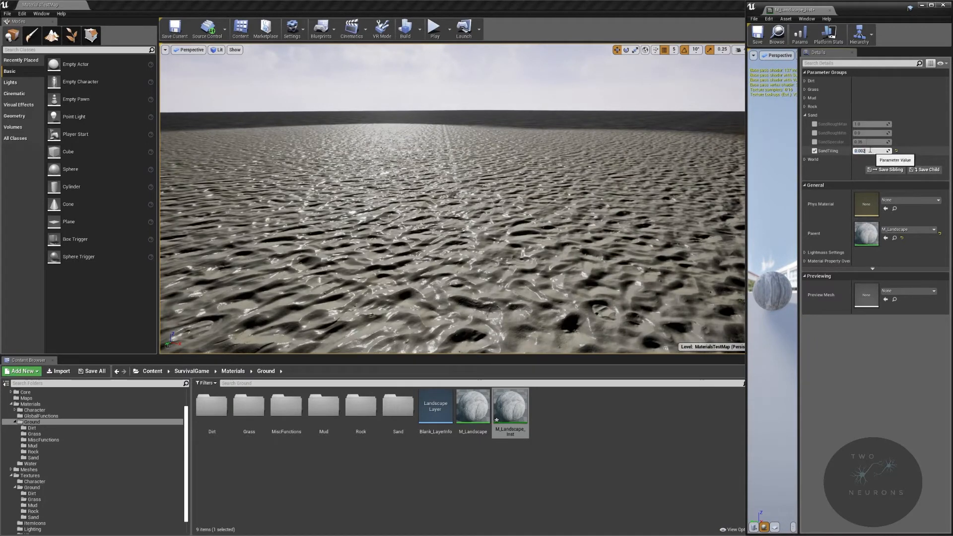
pyautogui.write('0.003')
pyautogui.press('Return')
pyautogui.moveTo(388, 127)
pyautogui.mouseDown(button='right')
pyautogui.moveTo(348, 130)
pyautogui.moveTo(394, 129)
pyautogui.mouseUp(button='right')
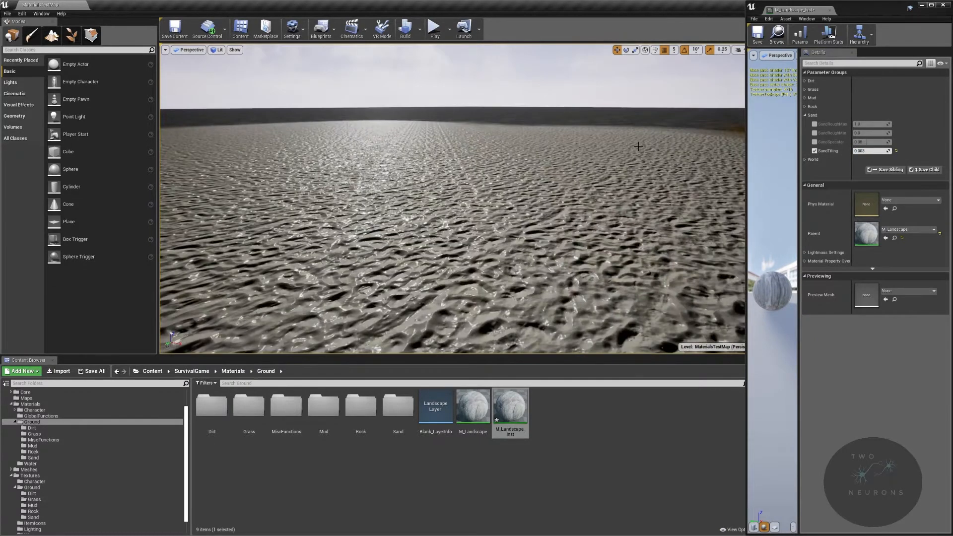
pyautogui.click(881, 151)
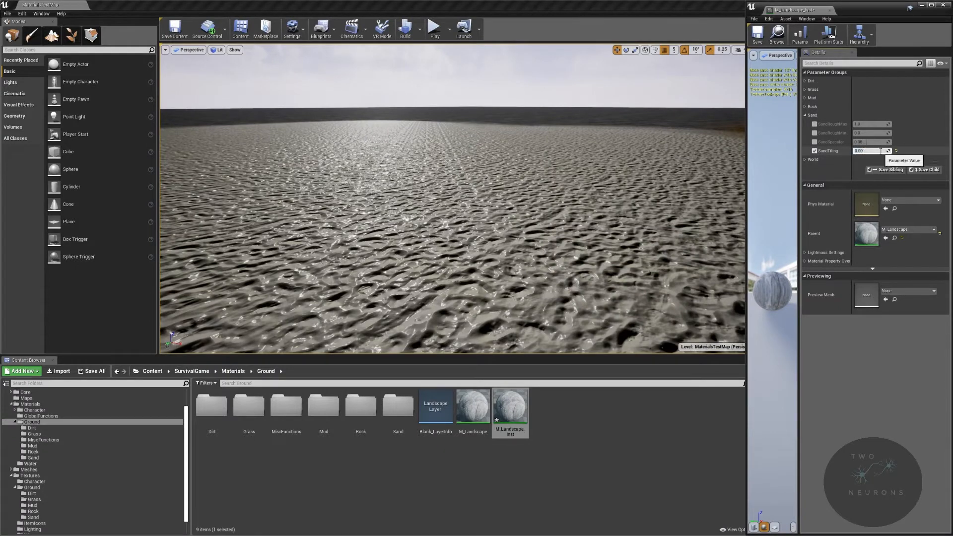
pyautogui.press('Return')
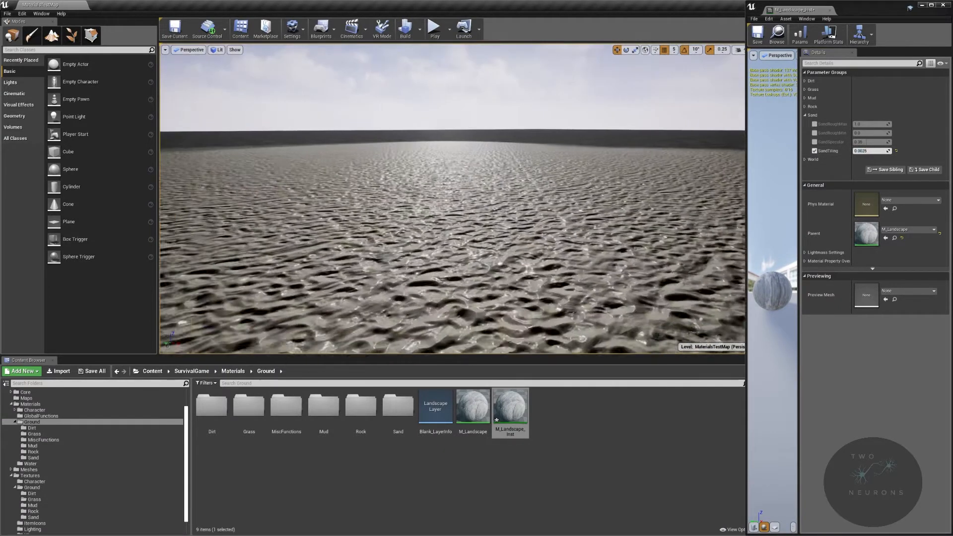
pyautogui.moveTo(453, 199)
pyautogui.mouseDown(button='right')
pyautogui.moveTo(452, 228)
pyautogui.moveTo(452, 206)
pyautogui.moveTo(452, 214)
pyautogui.mouseUp(button='right')
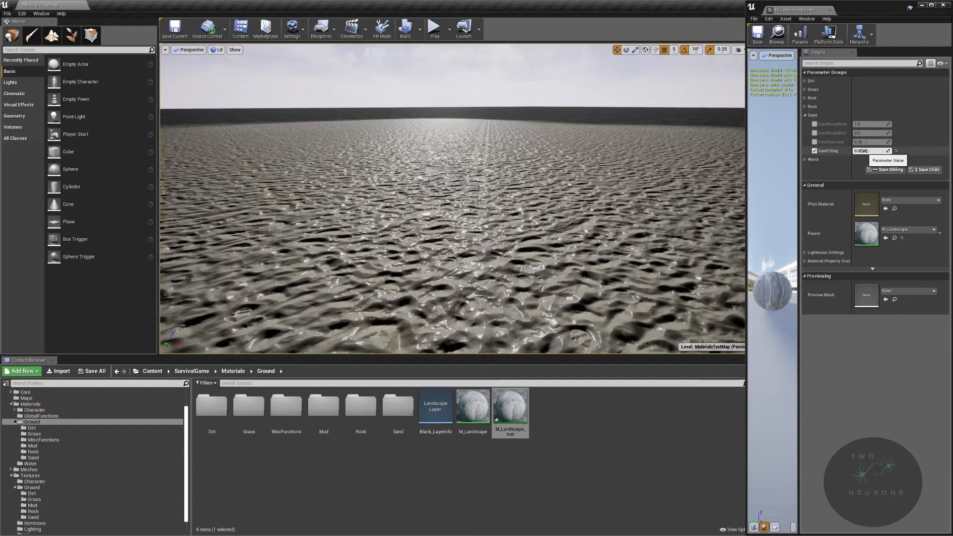
pyautogui.moveTo(865, 151); pyautogui.dragTo(865, 150)
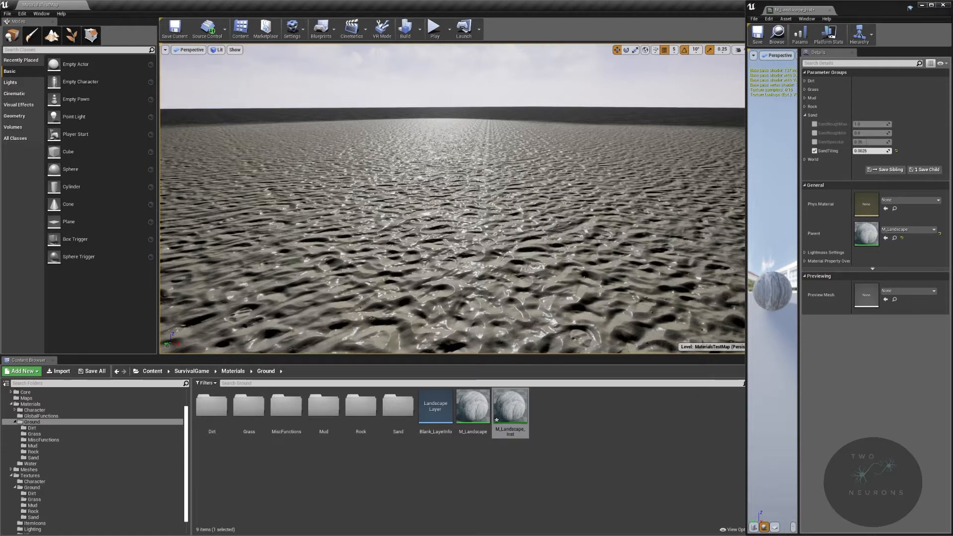
# - Enable the SandRoughMin override, test a few values, set it to 0.35, and review the sand near and far
pyautogui.click(815, 133)
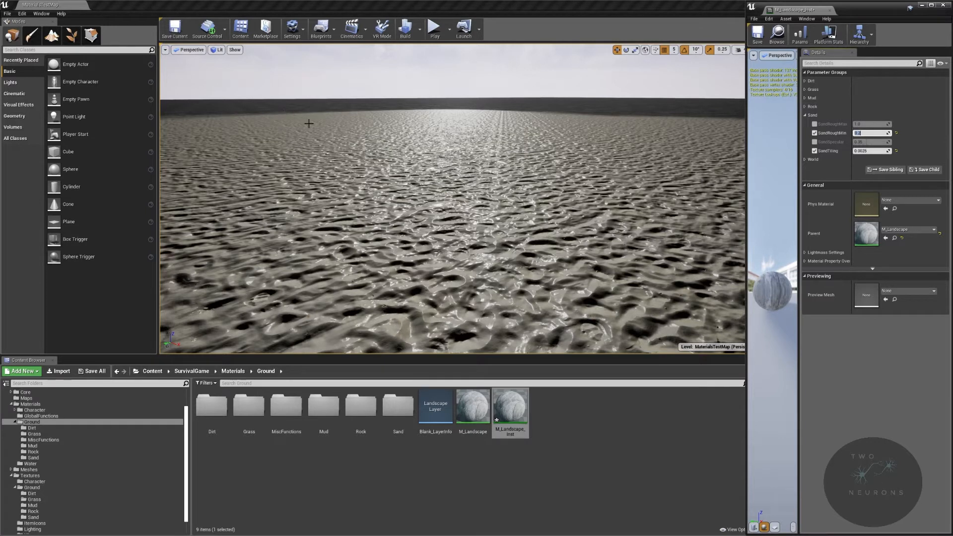
pyautogui.write('0.34')
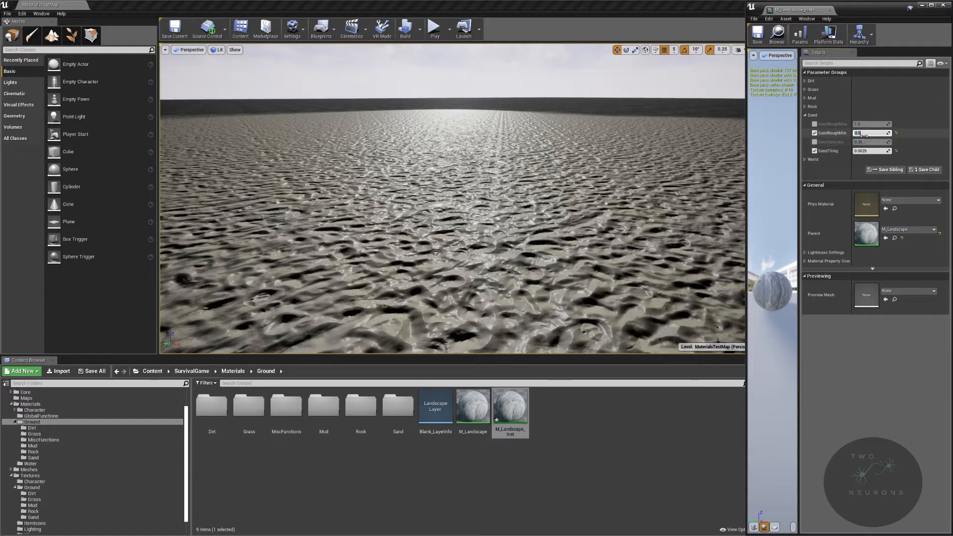
pyautogui.write('0.4')
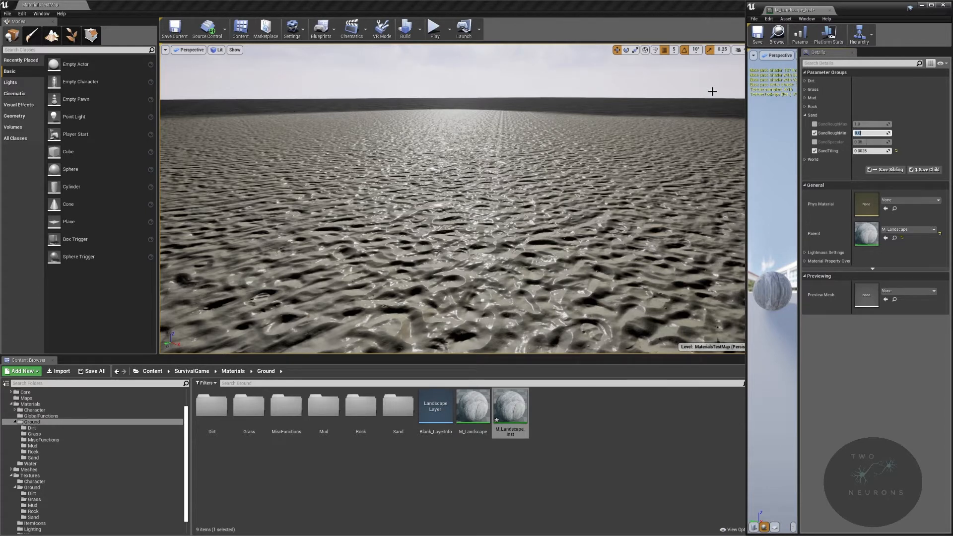
pyautogui.press('Return')
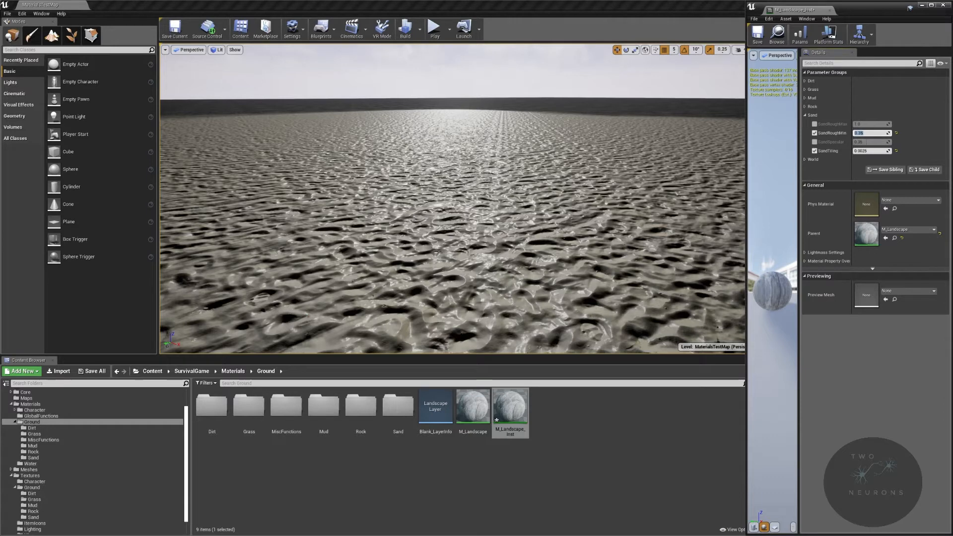
pyautogui.moveTo(631, 183); pyautogui.dragTo(571, 164, button='right')
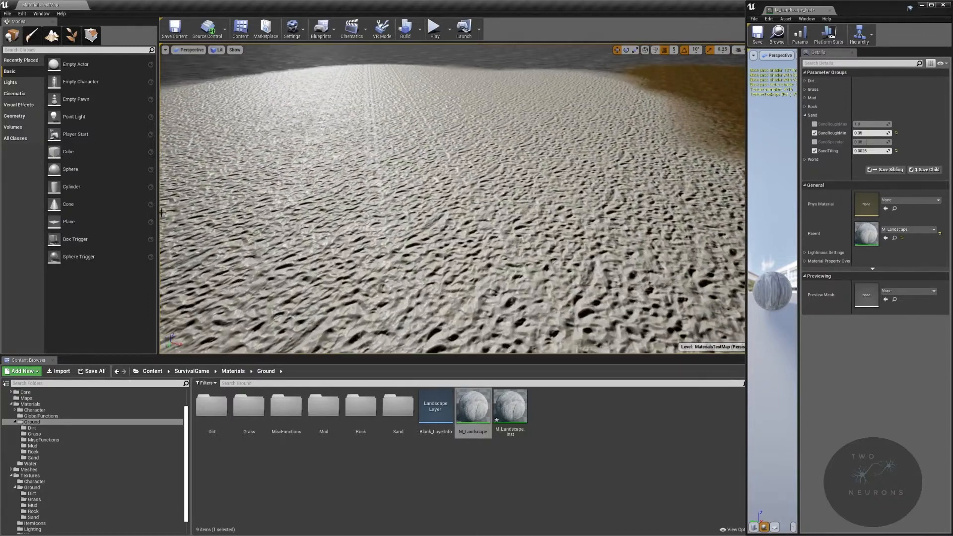
pyautogui.moveTo(470, 258); pyautogui.dragTo(469, 208, button='right')
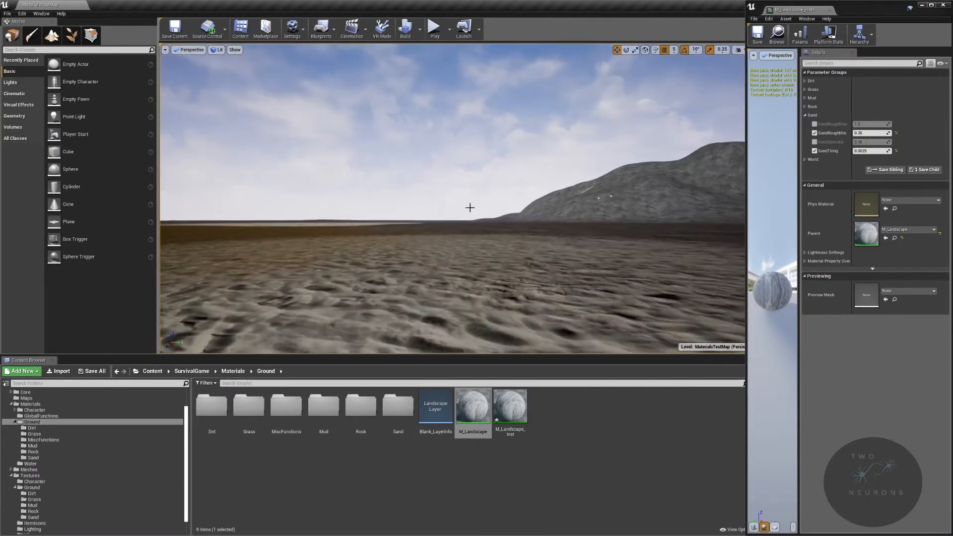
# - Switch from the Sand to the Dirt parameters, enable the DirtSpecular override and set it to 0.1 while viewing the dirt patch
pyautogui.click(806, 116)
pyautogui.click(806, 82)
pyautogui.moveTo(447, 198); pyautogui.dragTo(571, 144, button='right')
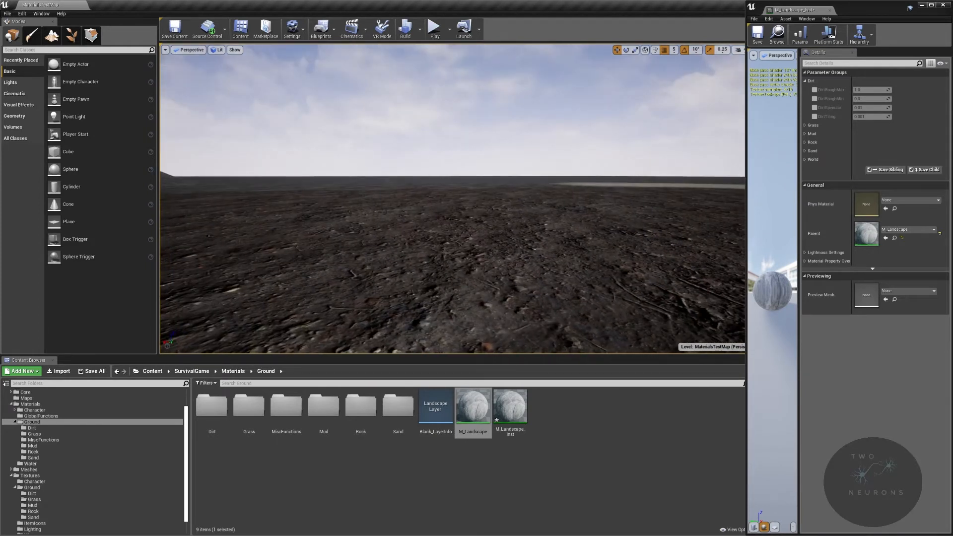
pyautogui.moveTo(479, 181); pyautogui.dragTo(478, 259, button='right')
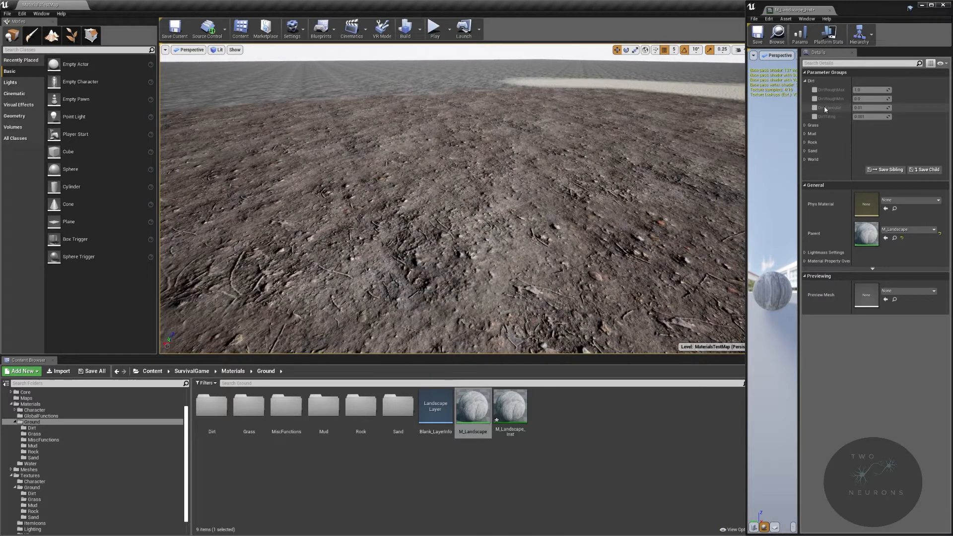
pyautogui.click(815, 107)
pyautogui.click(862, 108)
pyautogui.doubleClick(862, 108)
pyautogui.moveTo(644, 155); pyautogui.dragTo(649, 117, button='right')
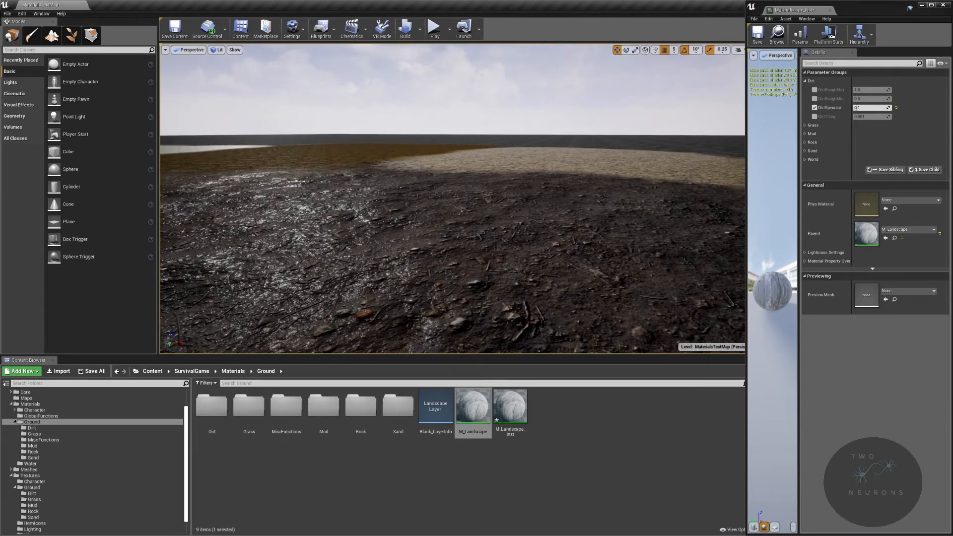
# - Switch from the Dirt to the Mud parameters and override MudRoughMax with 0.9 and MudRoughMin with 0.1 while viewing the mud patch
pyautogui.click(808, 81)
pyautogui.press('w')
pyautogui.moveTo(591, 127)
pyautogui.mouseDown(button='right')
pyautogui.moveTo(596, 87)
pyautogui.moveTo(596, 119)
pyautogui.mouseUp(button='right')
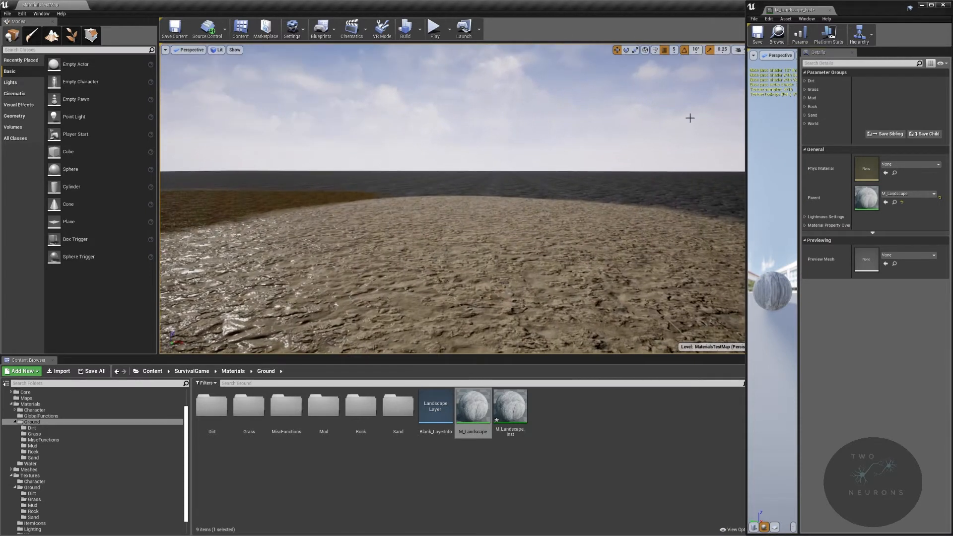
pyautogui.click(809, 98)
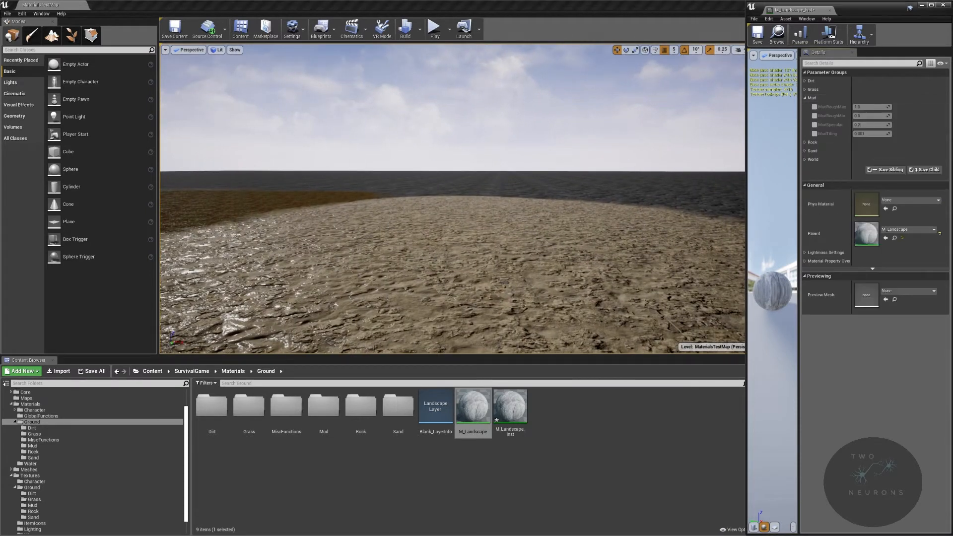
pyautogui.moveTo(561, 226)
pyautogui.mouseDown(button='right')
pyautogui.moveTo(561, 248)
pyautogui.moveTo(561, 226)
pyautogui.mouseUp(button='right')
pyautogui.moveTo(452, 199); pyautogui.dragTo(490, 271, button='right')
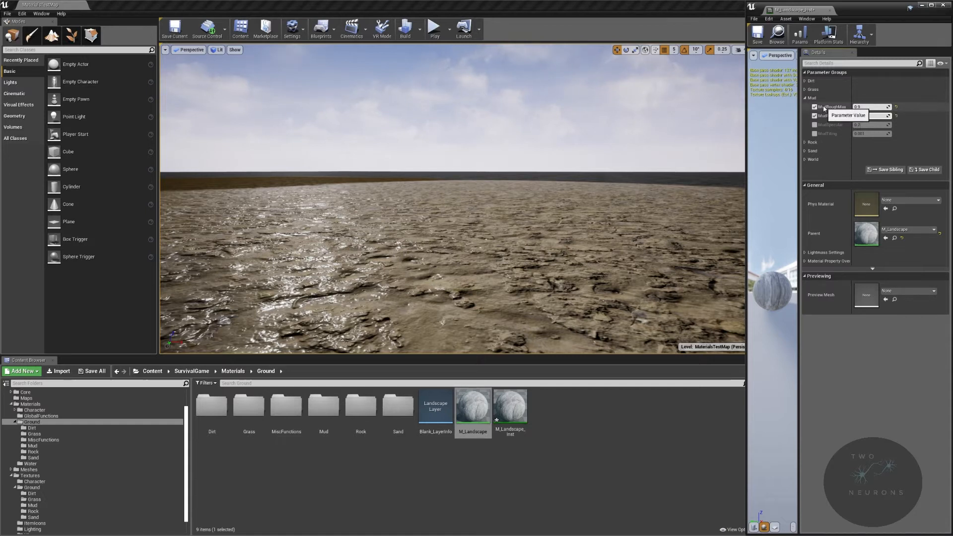
pyautogui.moveTo(446, 234); pyautogui.dragTo(492, 238, button='right')
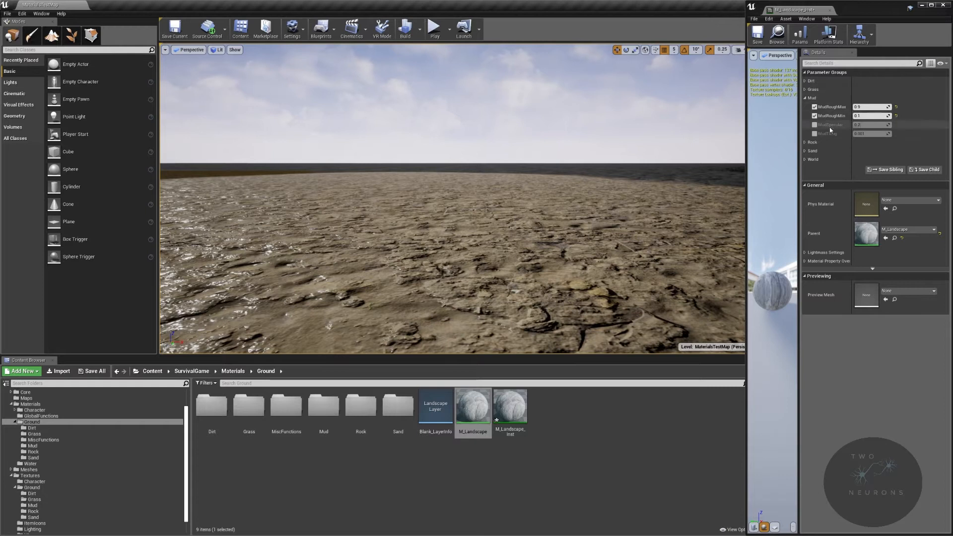
# - Enable the MudSpecular override, and save and close the material instance after a look over the landscape
pyautogui.click(815, 125)
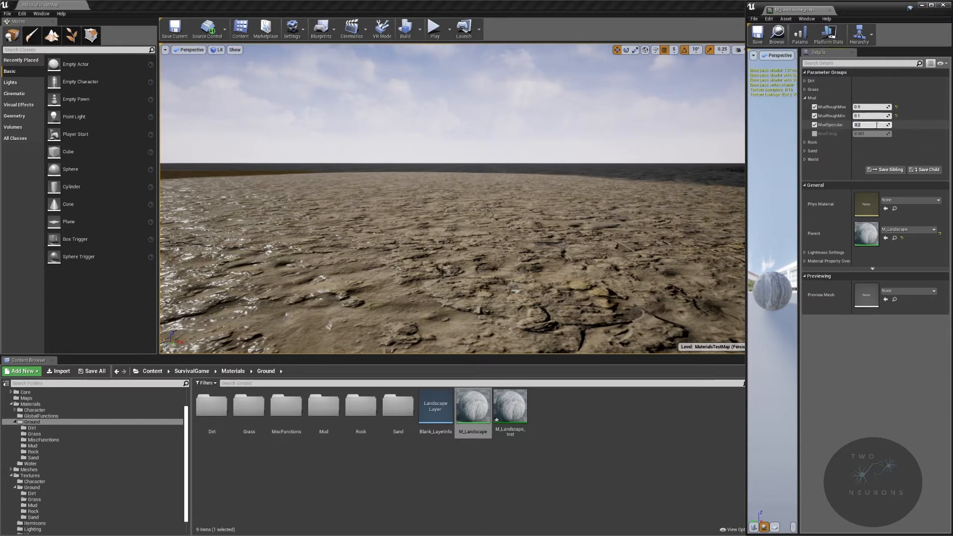
pyautogui.moveTo(477, 224); pyautogui.dragTo(686, 206, button='right')
pyautogui.press('w')
pyautogui.hotkey('ctrl', 's')
pyautogui.click(834, 11)
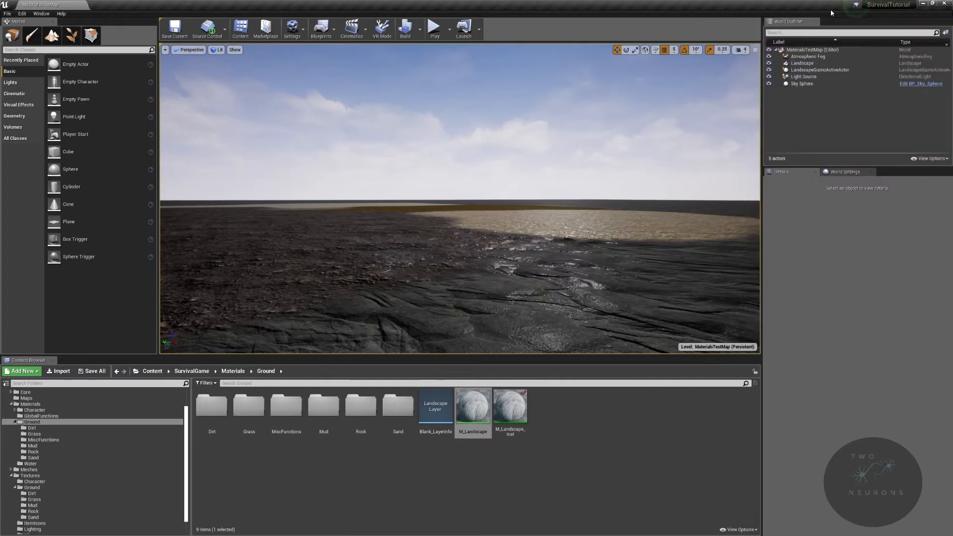
# - Create a material function named MF_Randomiser in the Ground materials' MiscFunctions folder and open it for editing
pyautogui.doubleClick(279, 413)
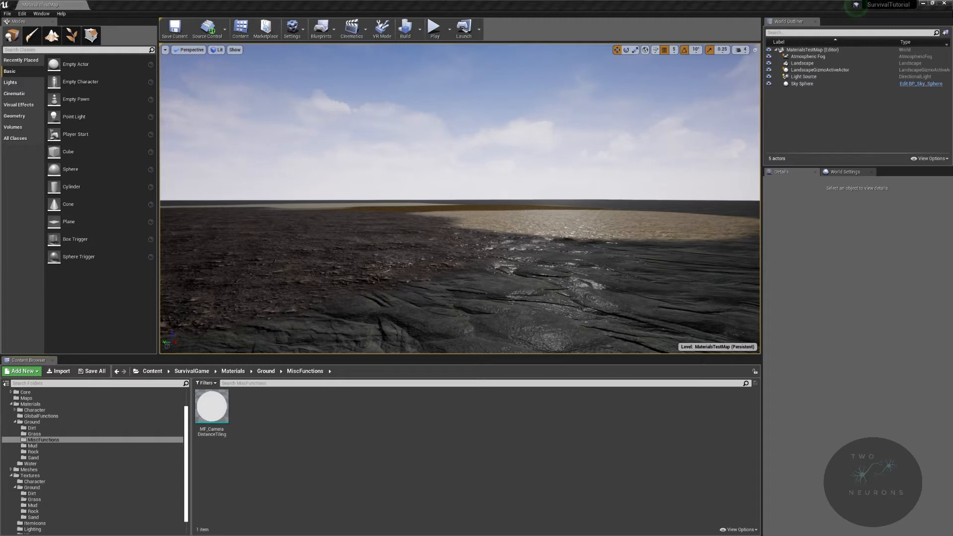
pyautogui.rightClick(359, 446)
pyautogui.moveTo(425, 396)
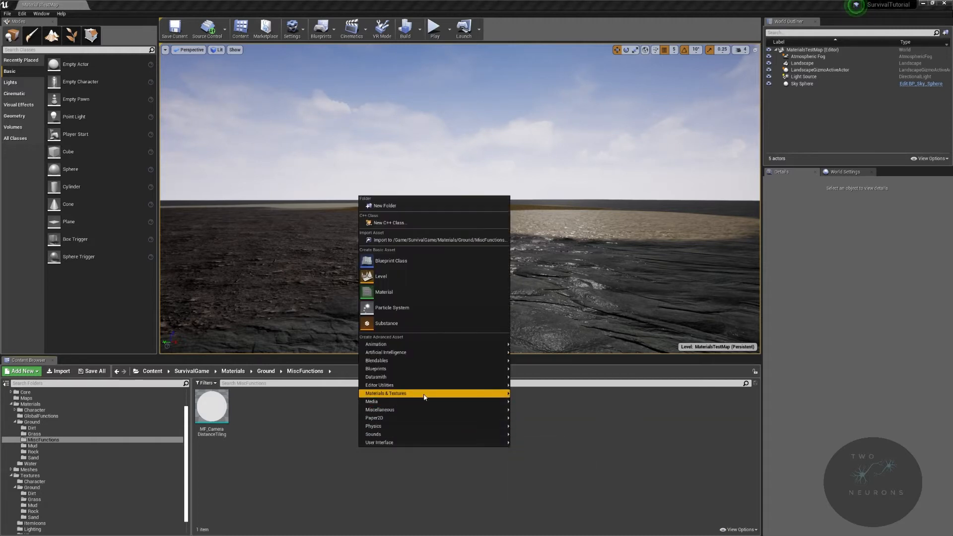
pyautogui.click(545, 434)
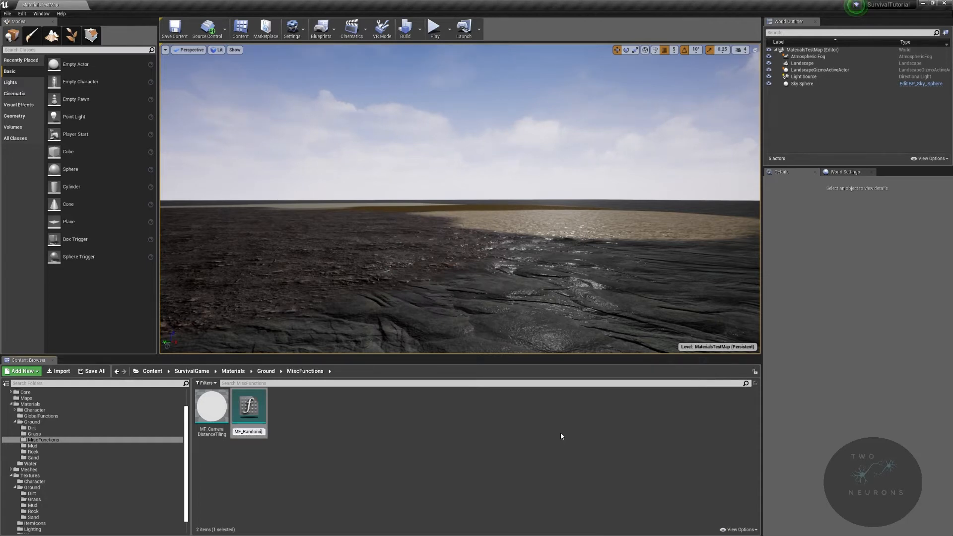
pyautogui.press('Return')
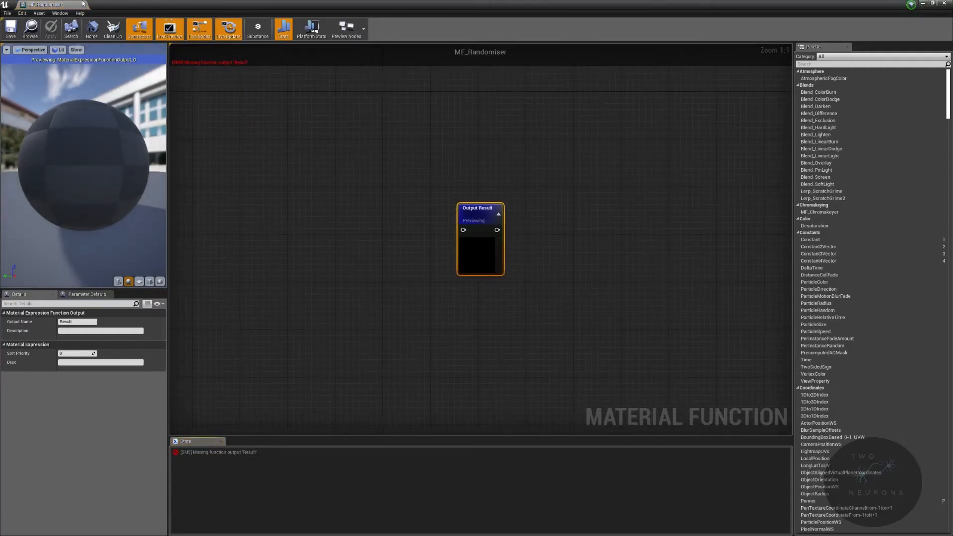
pyautogui.moveTo(208, 215); pyautogui.dragTo(616, 202, button='right')
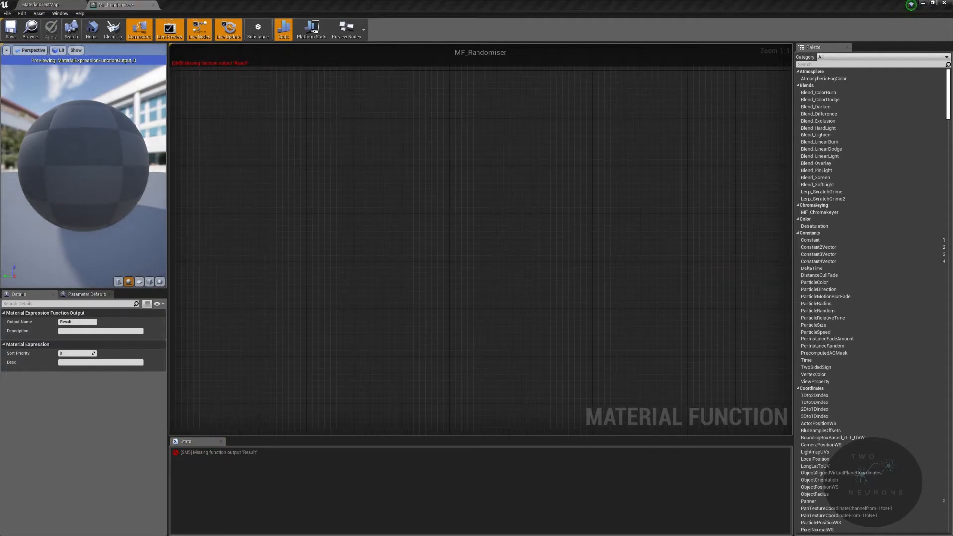
pyautogui.moveTo(410, 309); pyautogui.dragTo(271, 290, button='right')
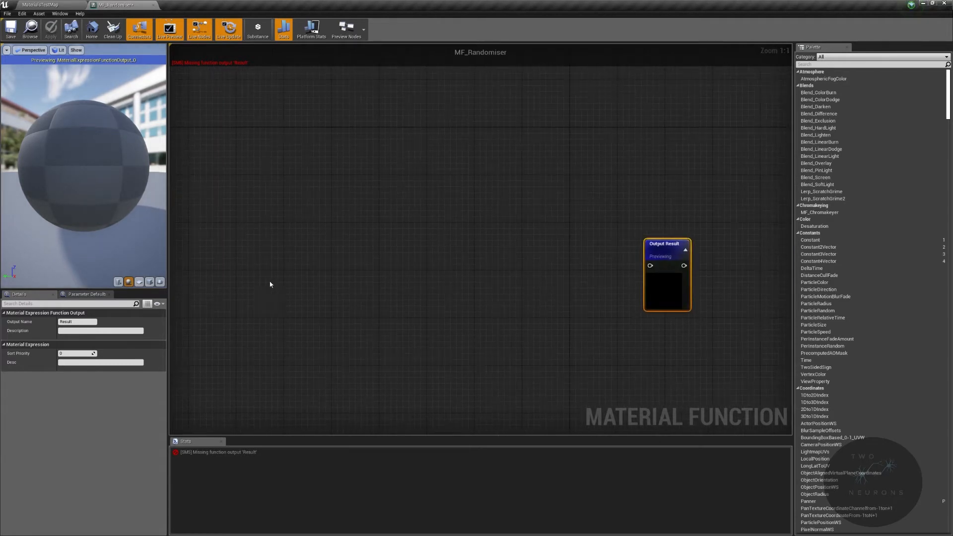
# - Add a TextureSample node in the left part of the graph and set its sampler source to Shared: Wrap
pyautogui.rightClick(270, 265)
pyautogui.write('texture sample')
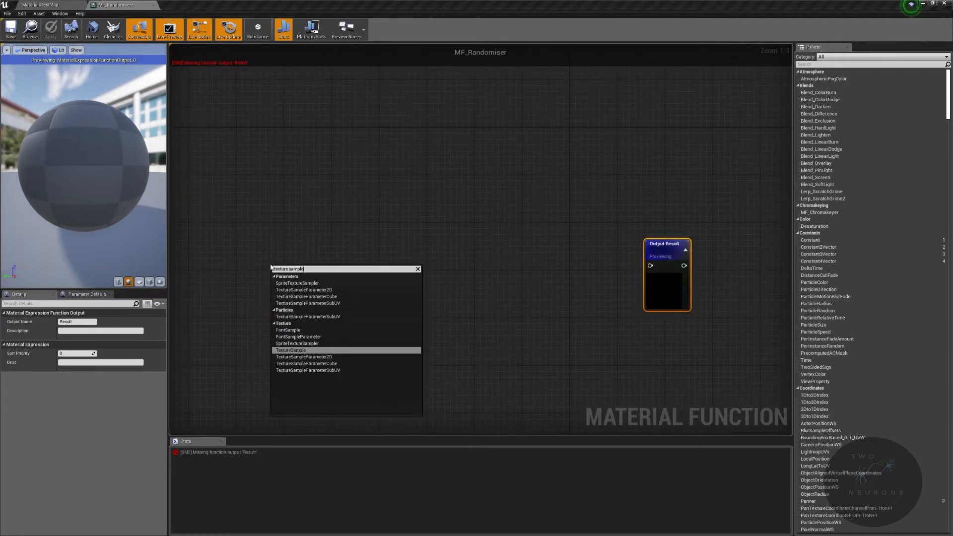
pyautogui.click(296, 348)
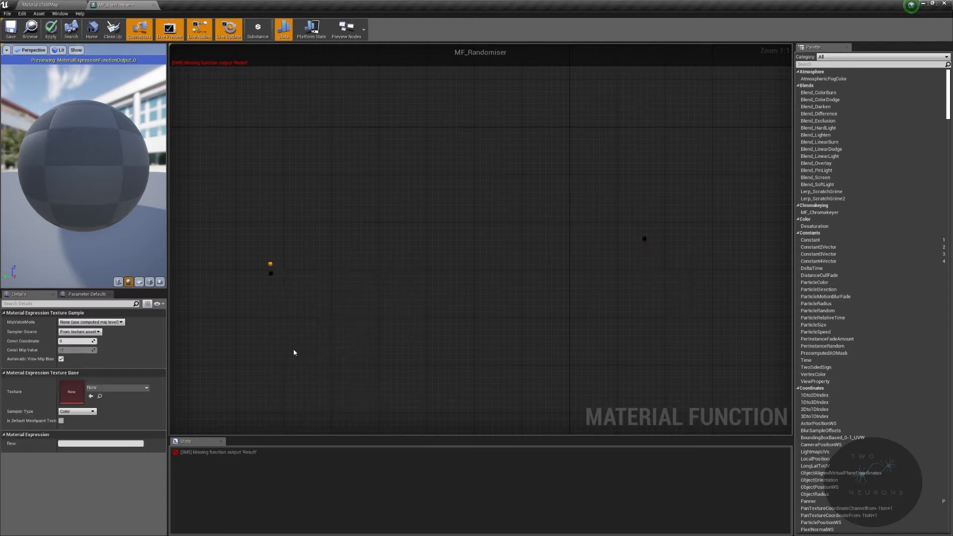
pyautogui.click(80, 332)
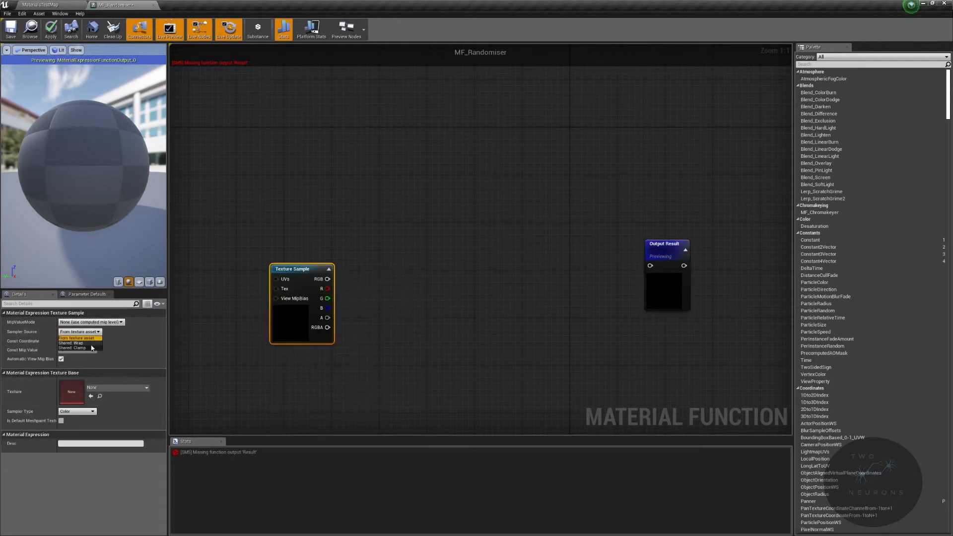
pyautogui.click(90, 345)
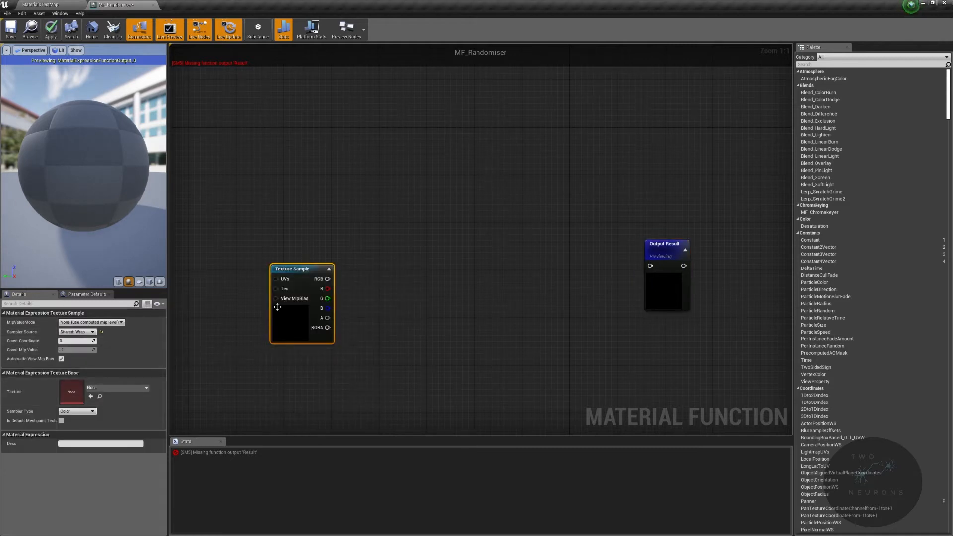
# - Assign the T_MacroVariation texture to the Texture Sample node
pyautogui.click(113, 388)
pyautogui.write('macrovar')
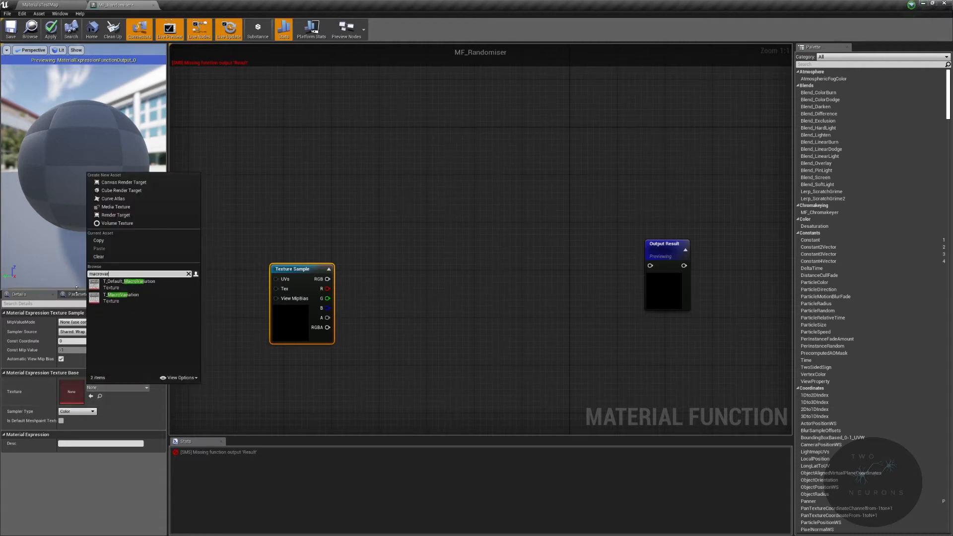
pyautogui.click(118, 301)
pyautogui.click(119, 300)
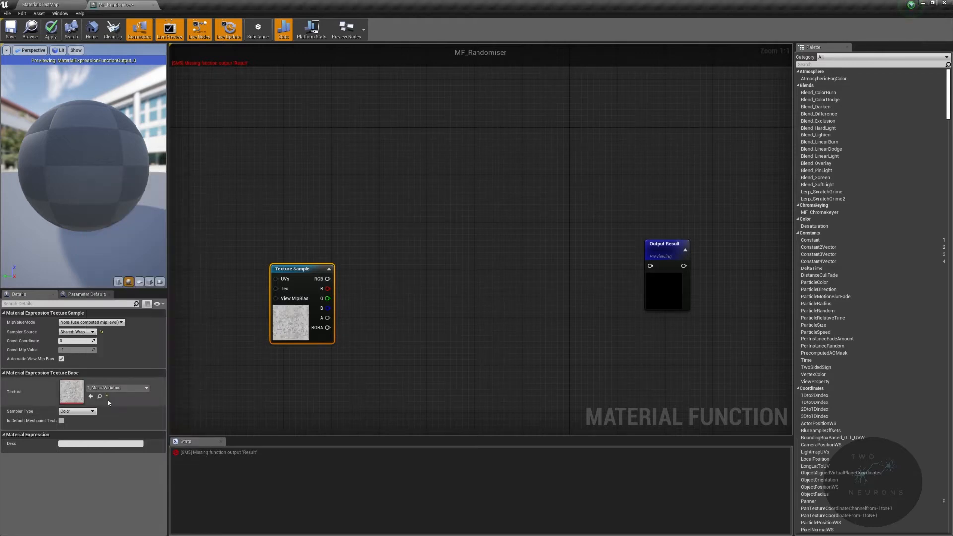
# - Locate T_MacroVariation in the StarterContent textures, move it to SurvivalGame's Textures/Ground folder, and return to MF_Randomiser
pyautogui.click(100, 396)
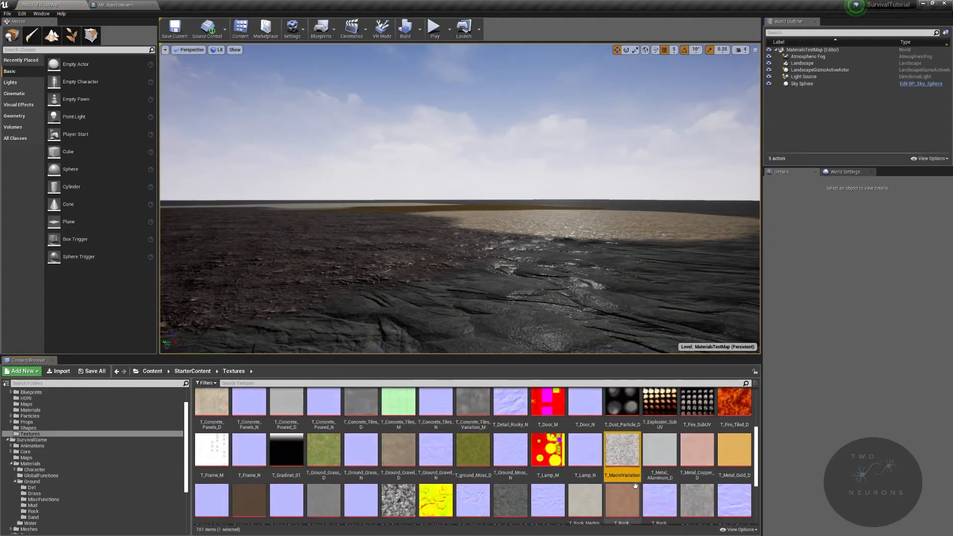
pyautogui.scroll(-3, 106, 487)
pyautogui.scroll(-1, 104, 499)
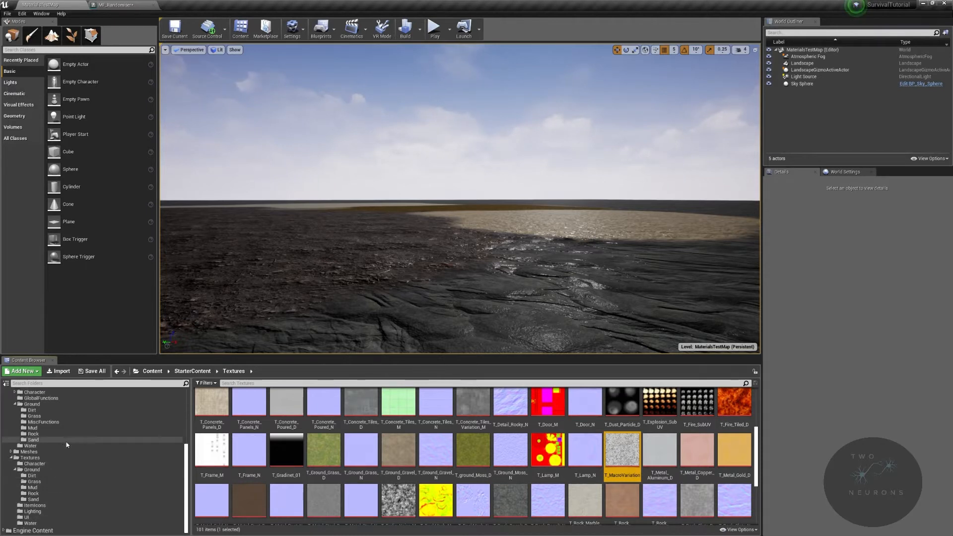
pyautogui.moveTo(563, 456); pyautogui.dragTo(68, 473)
pyautogui.click(83, 483)
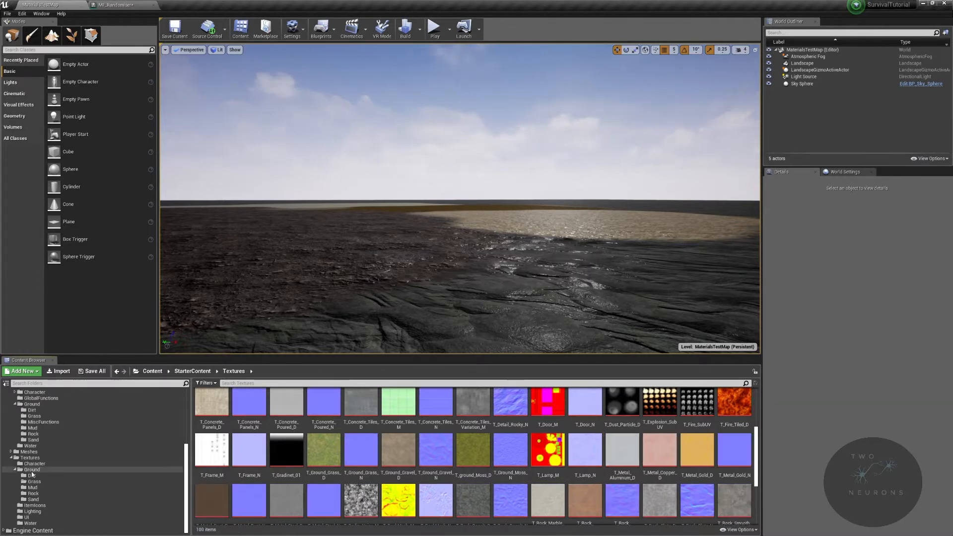
pyautogui.click(32, 470)
pyautogui.click(105, 4)
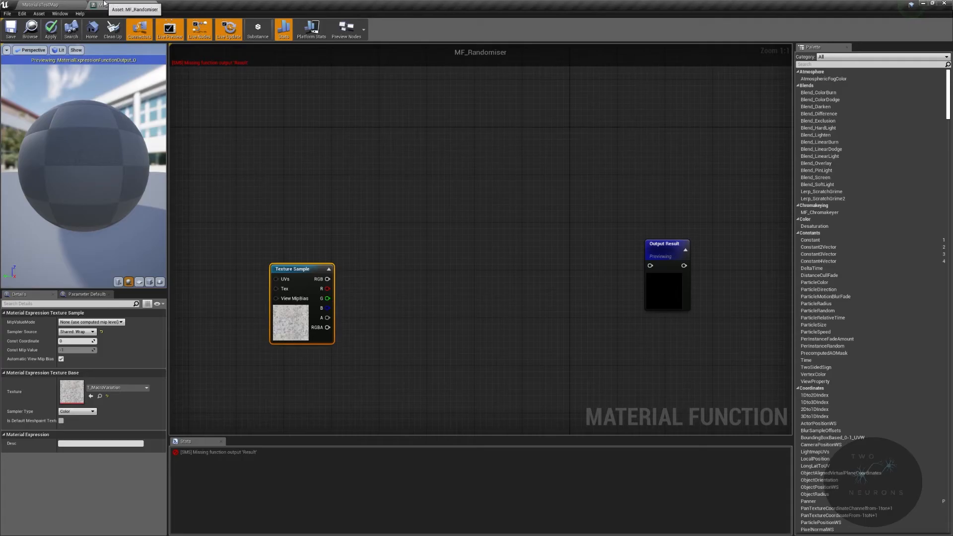
# - Duplicate the Texture Sample node twice and stack the copies in a column below the original
pyautogui.moveTo(314, 287); pyautogui.dragTo(498, 217, button='right')
pyautogui.hotkey('ctrl', 'w')
pyautogui.moveTo(521, 317); pyautogui.dragTo(485, 292)
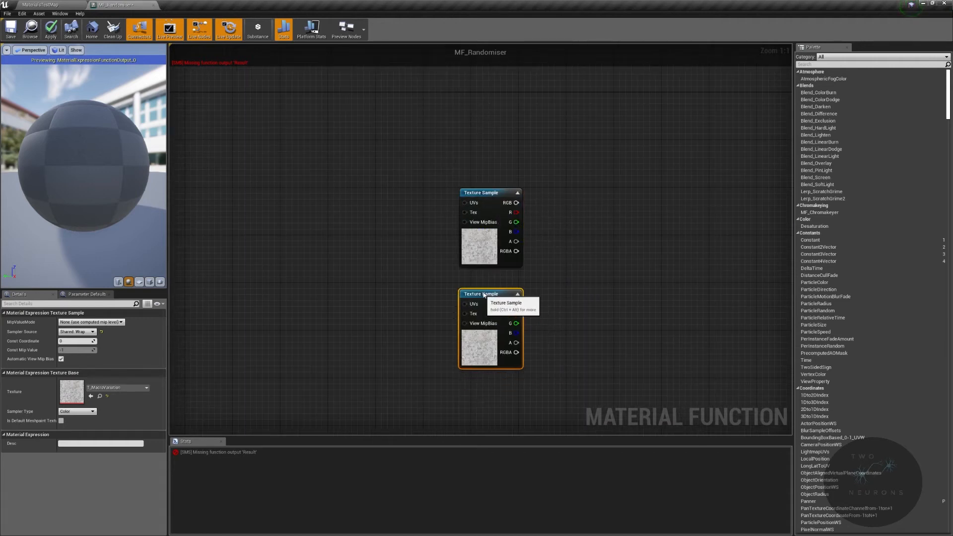
pyautogui.moveTo(485, 292); pyautogui.dragTo(486, 198, button='right')
pyautogui.hotkey('ctrl', 'w')
pyautogui.moveTo(506, 321); pyautogui.dragTo(482, 303)
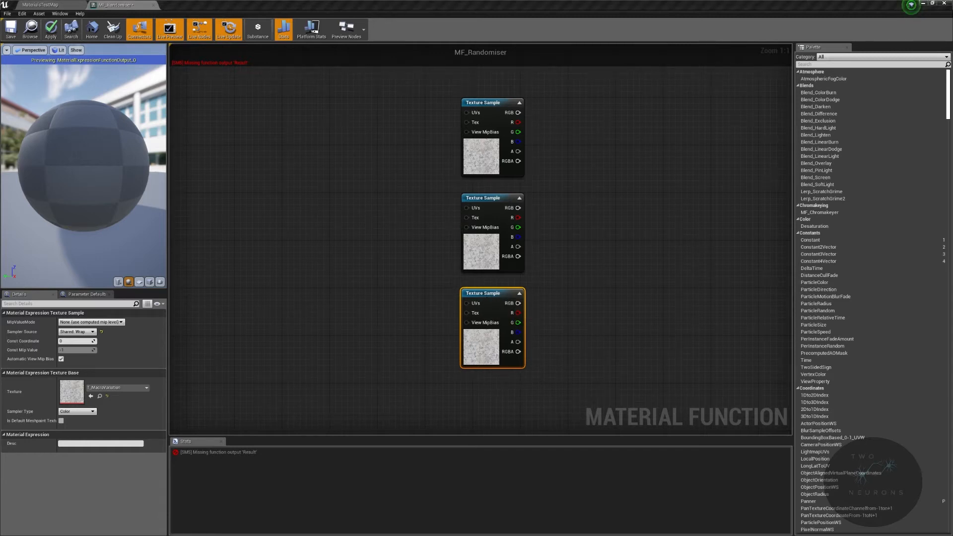
# - Add a TextureCoordinate node in the empty area to the left of the Texture Sample nodes
pyautogui.moveTo(571, 195); pyautogui.dragTo(505, 219, button='right')
pyautogui.rightClick(356, 211)
pyautogui.write('texcoord')
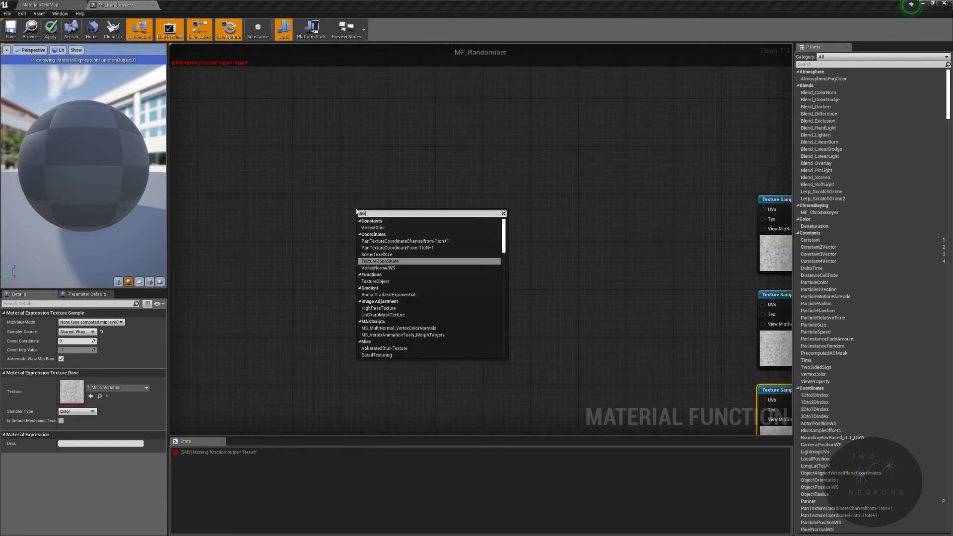
pyautogui.press('Return')
# - Delete the two lower Texture Sample copies, keeping only the top one
pyautogui.moveTo(530, 270); pyautogui.dragTo(576, 312, button='right')
pyautogui.click(576, 311)
pyautogui.moveTo(570, 277); pyautogui.dragTo(394, 203, button='right')
pyautogui.moveTo(417, 249); pyautogui.dragTo(653, 353)
pyautogui.press('Delete')
# - Feed the TexCoord node through a new Multiply node into the Texture Sample's UVs, and line the nodes up in a row
pyautogui.moveTo(518, 314); pyautogui.dragTo(663, 393, button='right')
pyautogui.moveTo(369, 226); pyautogui.dragTo(296, 222)
pyautogui.moveTo(405, 220); pyautogui.dragTo(405, 220)
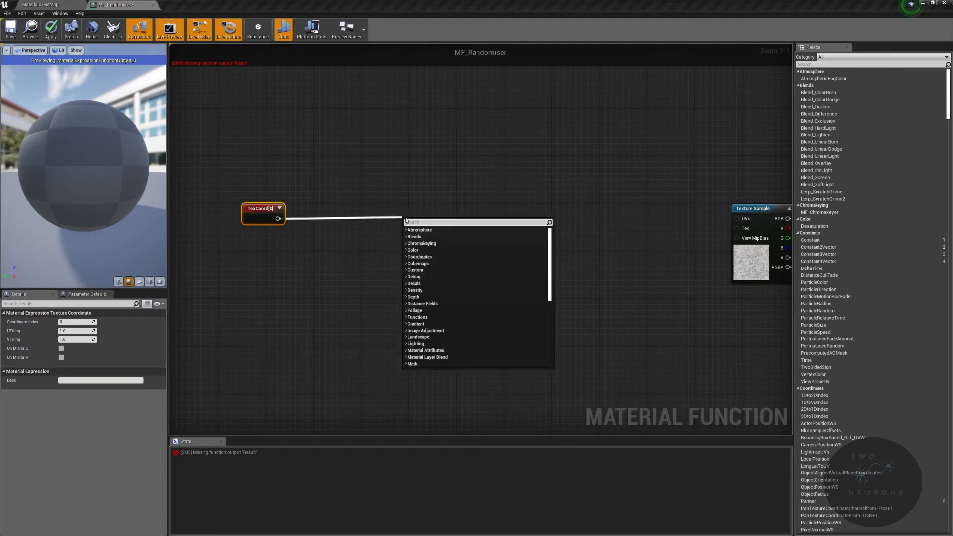
pyautogui.write('mul')
pyautogui.press('Return')
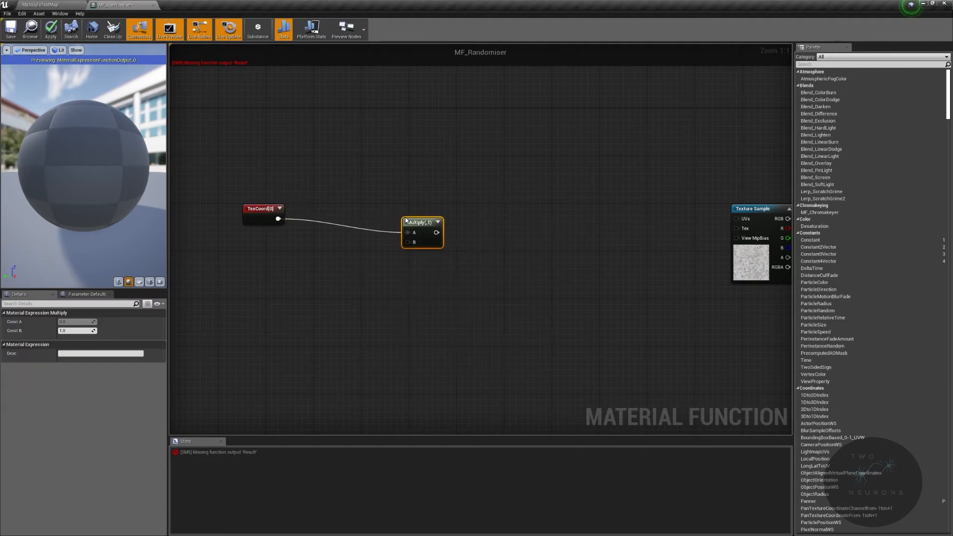
pyautogui.moveTo(412, 219); pyautogui.dragTo(736, 219)
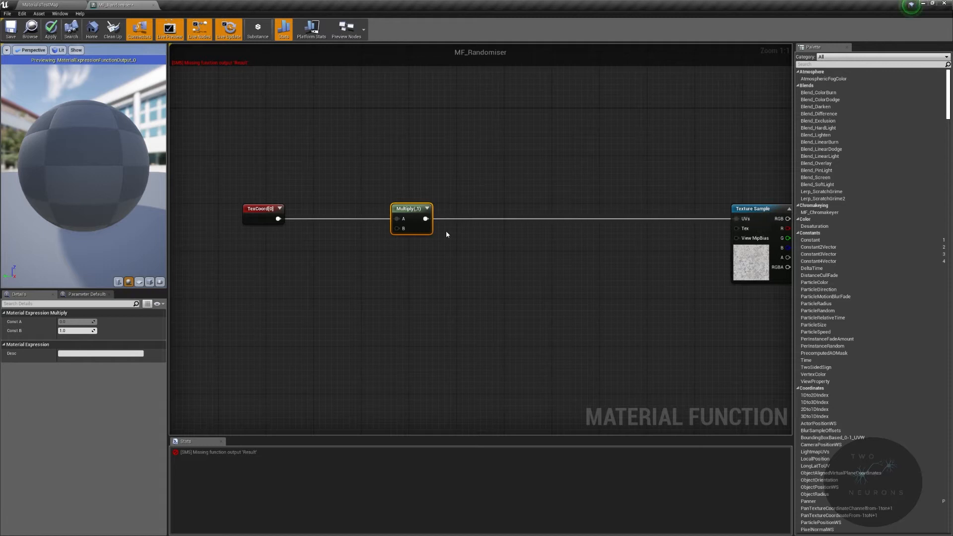
pyautogui.moveTo(402, 233); pyautogui.dragTo(380, 230, button='right')
pyautogui.moveTo(567, 220); pyautogui.dragTo(447, 221)
# - Create an Add node fed by the Texture Sample's RGB output in its A input
pyautogui.moveTo(580, 268); pyautogui.dragTo(445, 254, button='right')
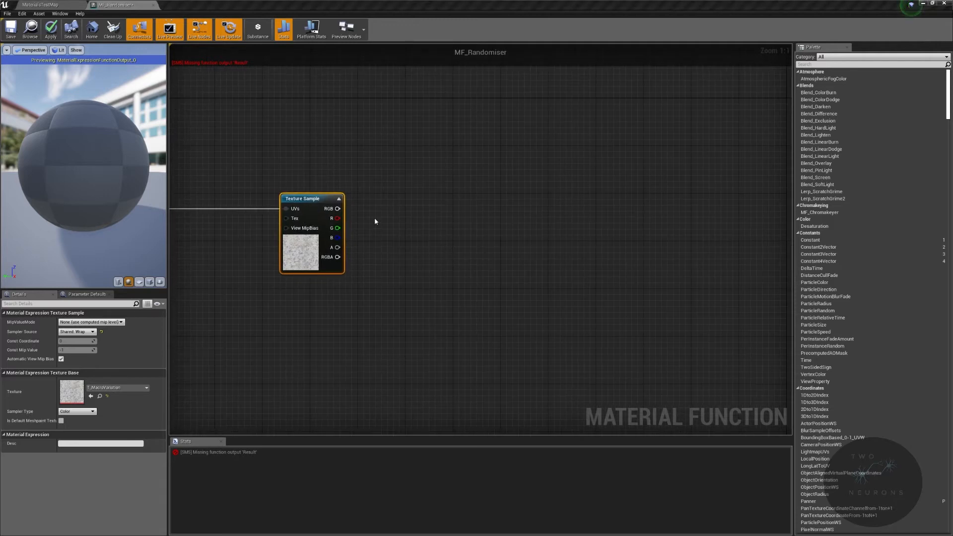
pyautogui.moveTo(338, 209); pyautogui.dragTo(505, 189)
pyautogui.write('add')
pyautogui.press('Return')
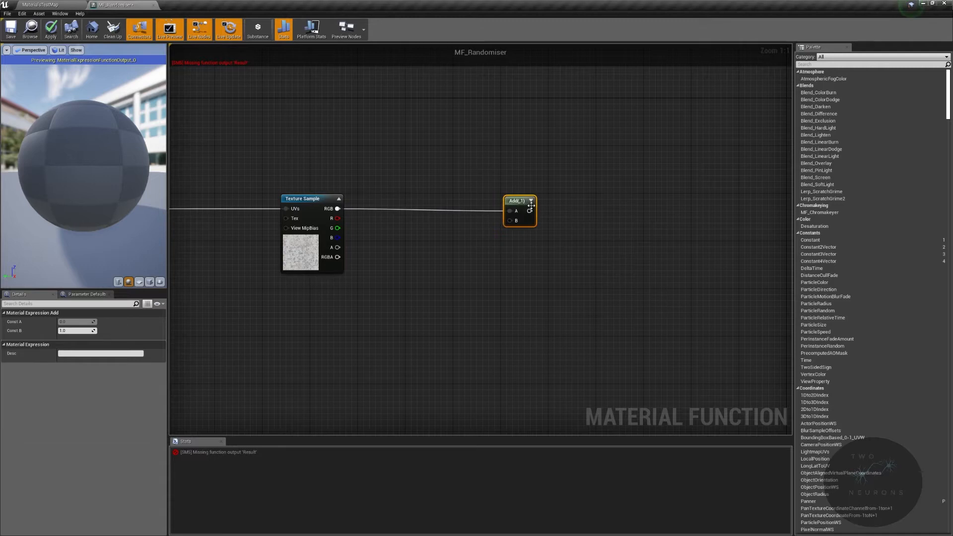
# - Create a Multiply node fed by the Add node's output and align it with the row
pyautogui.moveTo(501, 210); pyautogui.dragTo(765, 181, button='right')
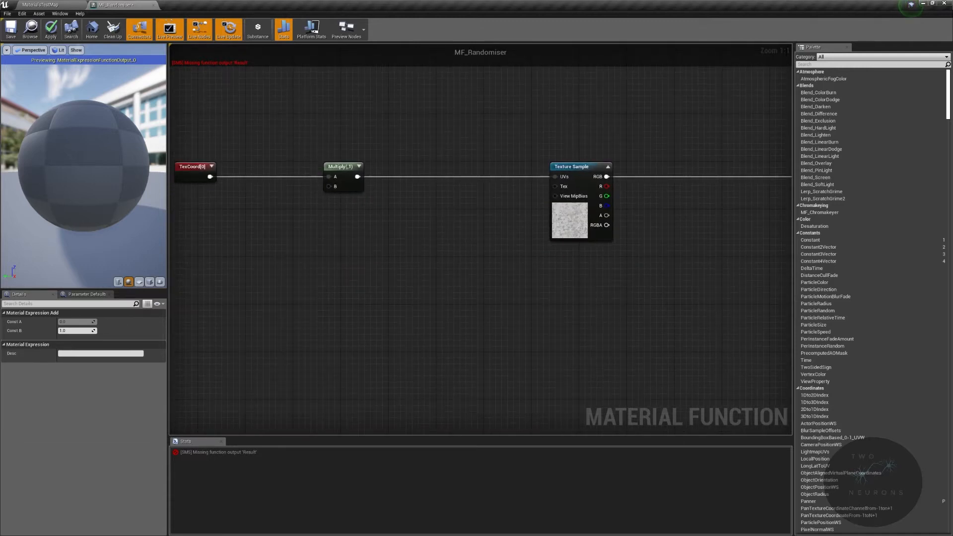
pyautogui.moveTo(457, 204); pyautogui.dragTo(176, 200, button='right')
pyautogui.moveTo(545, 172); pyautogui.dragTo(688, 163)
pyautogui.write('mul')
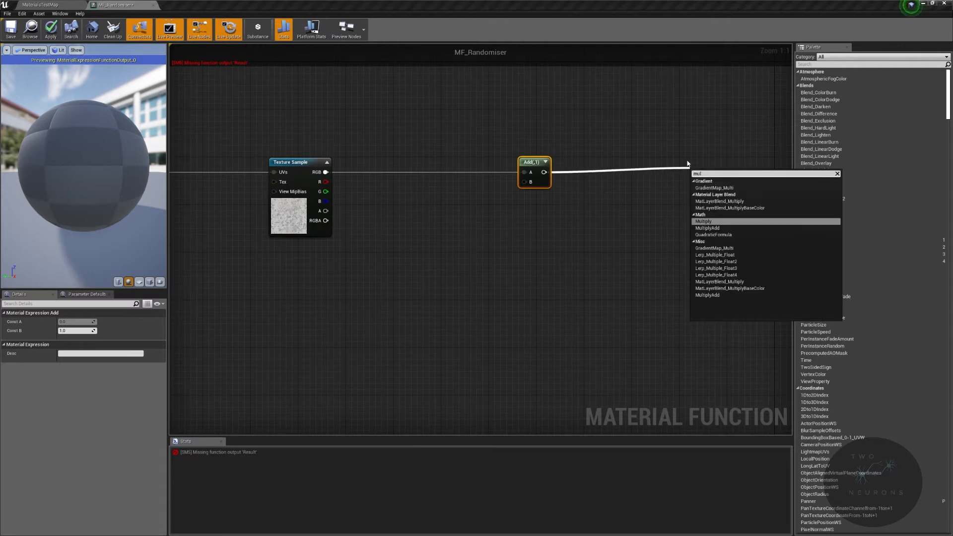
pyautogui.press('Return')
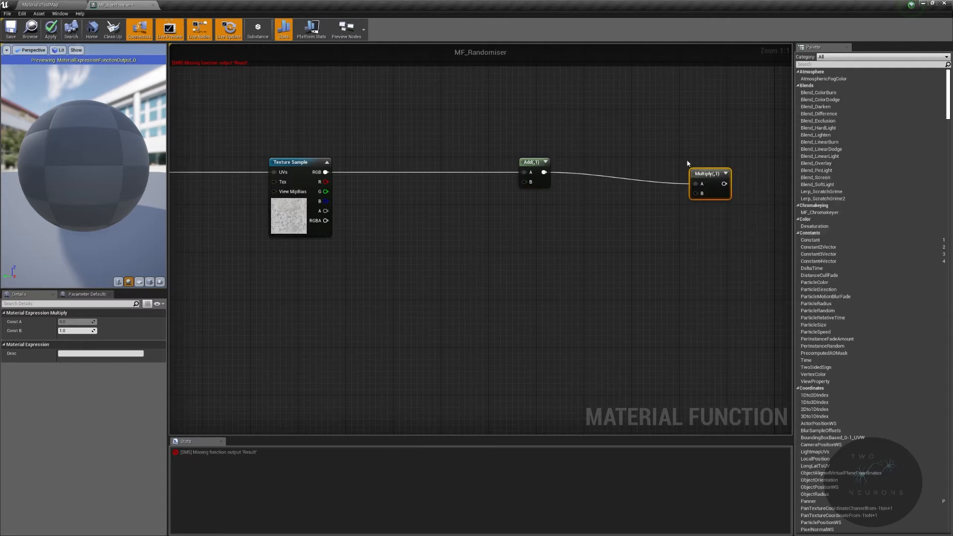
pyautogui.moveTo(704, 181); pyautogui.dragTo(720, 173)
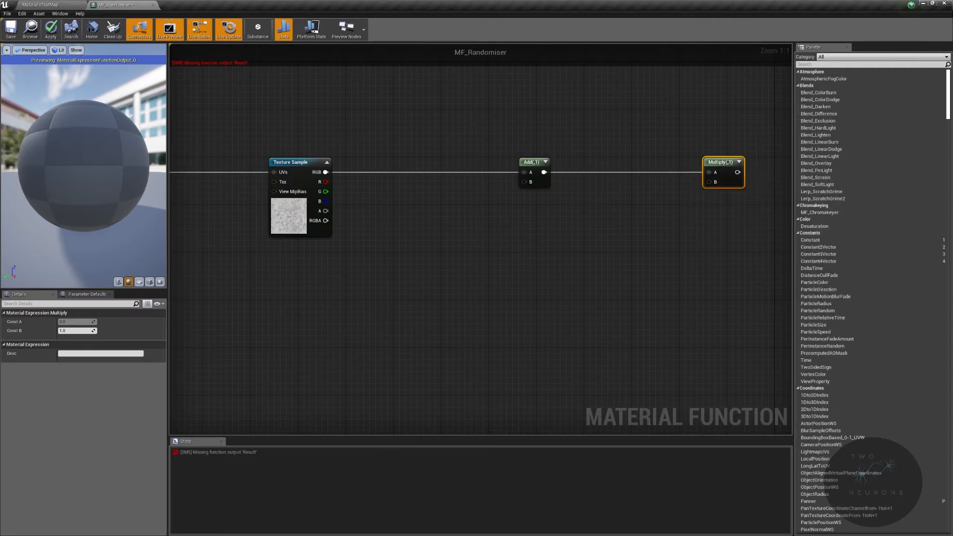
# - Copy the entire node chain from TexCoord to the final Multiply and place the duplicate directly below the original
pyautogui.moveTo(624, 151); pyautogui.dragTo(572, 170, button='right')
pyautogui.scroll(-4, 554, 181)
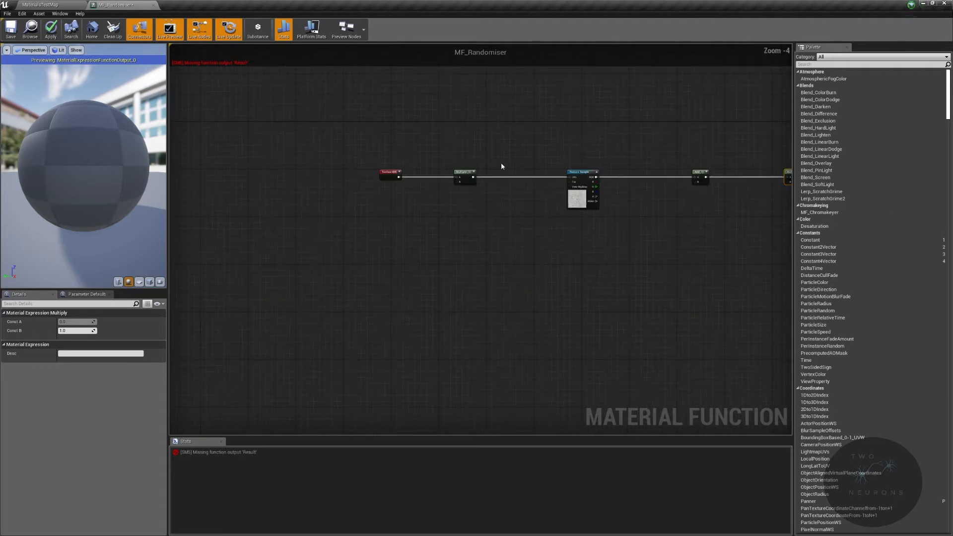
pyautogui.moveTo(765, 227); pyautogui.dragTo(765, 226)
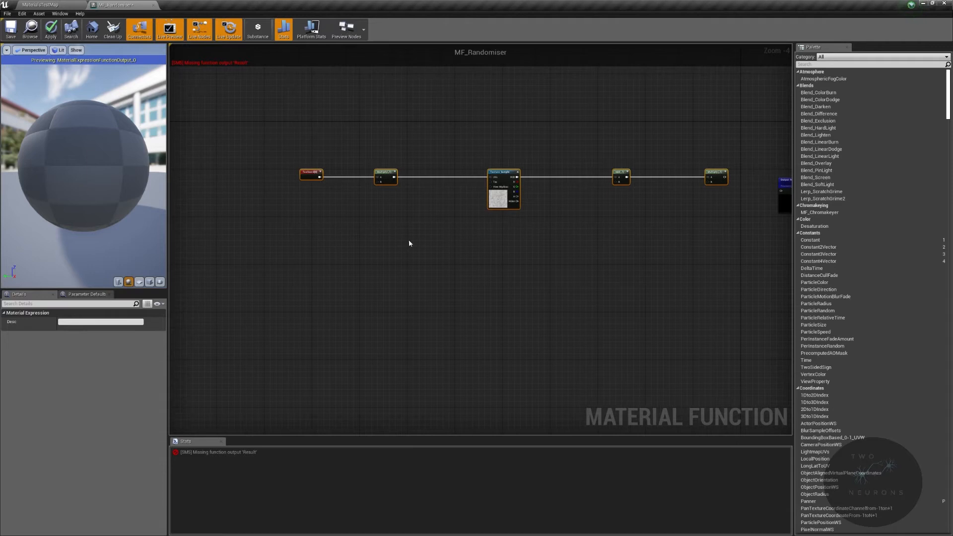
pyautogui.hotkey('ctrl', 'c')
pyautogui.hotkey('ctrl', 'v')
pyautogui.moveTo(425, 259); pyautogui.dragTo(511, 250)
# - Rearrange the end of both chains and connect the lower chain's last Multiply to the B input of the upper chain's last Multiply
pyautogui.moveTo(637, 198); pyautogui.dragTo(504, 214, button='right')
pyautogui.moveTo(654, 196); pyautogui.dragTo(676, 194)
pyautogui.moveTo(590, 199); pyautogui.dragTo(632, 199)
pyautogui.moveTo(599, 259); pyautogui.dragTo(620, 200)
pyautogui.moveTo(616, 265); pyautogui.dragTo(612, 283)
pyautogui.moveTo(534, 180); pyautogui.dragTo(673, 317)
pyautogui.moveTo(613, 188); pyautogui.dragTo(598, 187)
pyautogui.click(430, 333)
pyautogui.moveTo(430, 333); pyautogui.dragTo(540, 306, button='right')
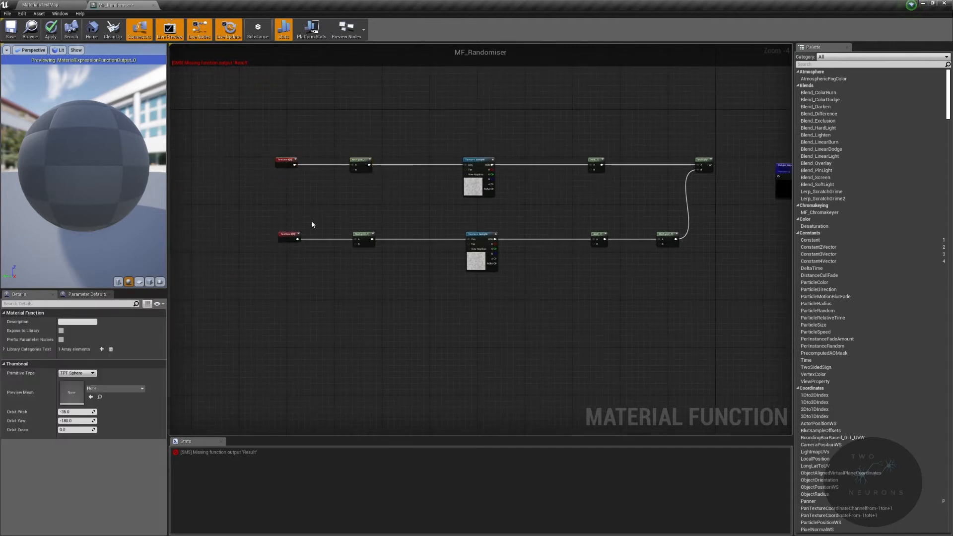
# - Select the lower chain's TexCoord, Multiply, Texture Sample and Add nodes and nudge them into alignment with the upper row
pyautogui.scroll(2, 313, 225)
pyautogui.moveTo(278, 209); pyautogui.dragTo(750, 301)
pyautogui.press('Left')
pyautogui.press('Left')
pyautogui.press('Left')
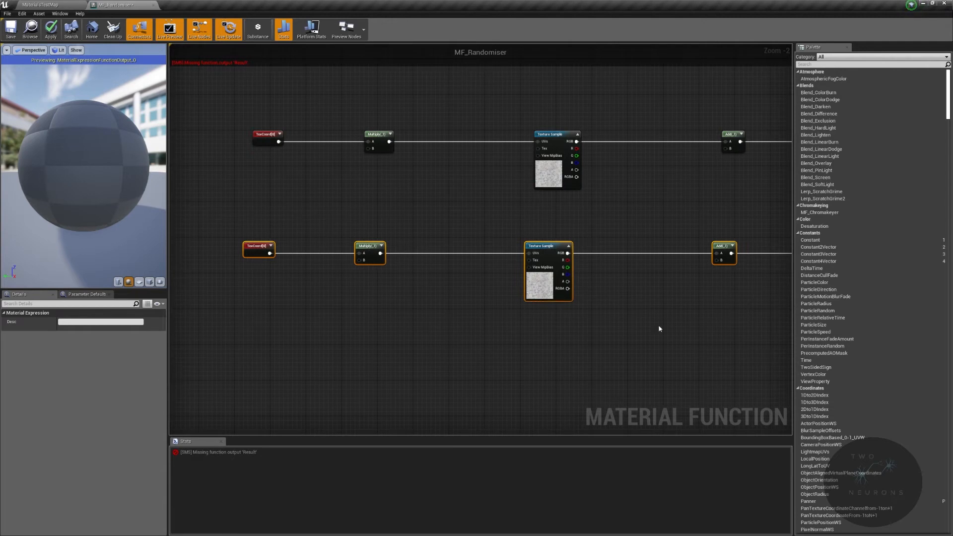
pyautogui.press('Right')
pyautogui.press('Right')
# - Paste a third TexCoord-to-Add chain below the second, align it, and connect its Add to the B input of the second row's last Multiply
pyautogui.moveTo(620, 346); pyautogui.dragTo(466, 249, button='right')
pyautogui.hotkey('ctrl', 'v')
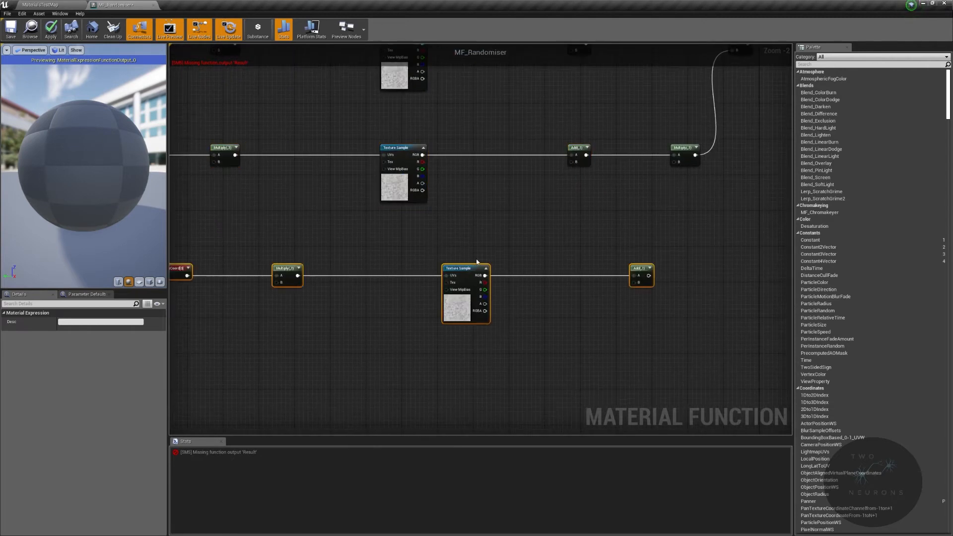
pyautogui.moveTo(489, 266); pyautogui.dragTo(416, 268)
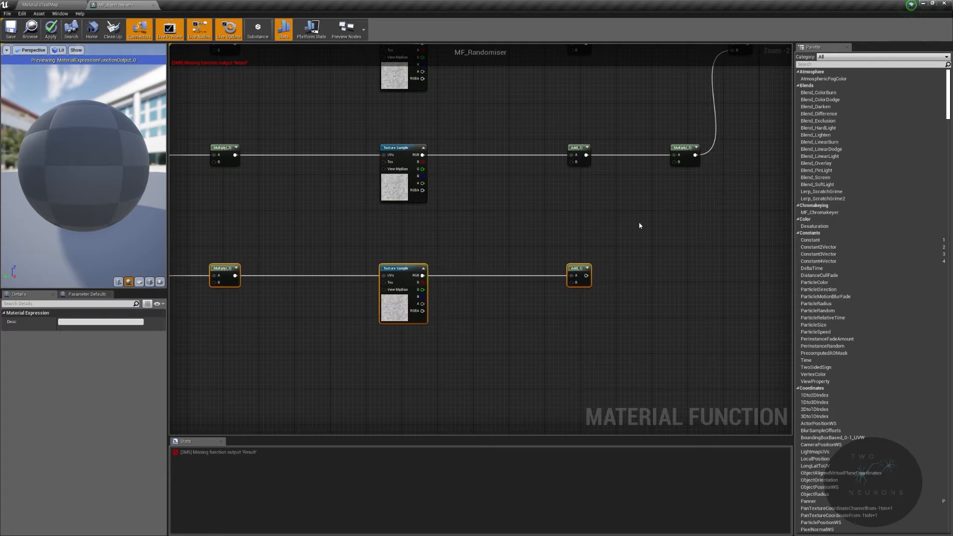
pyautogui.moveTo(586, 275); pyautogui.dragTo(676, 162)
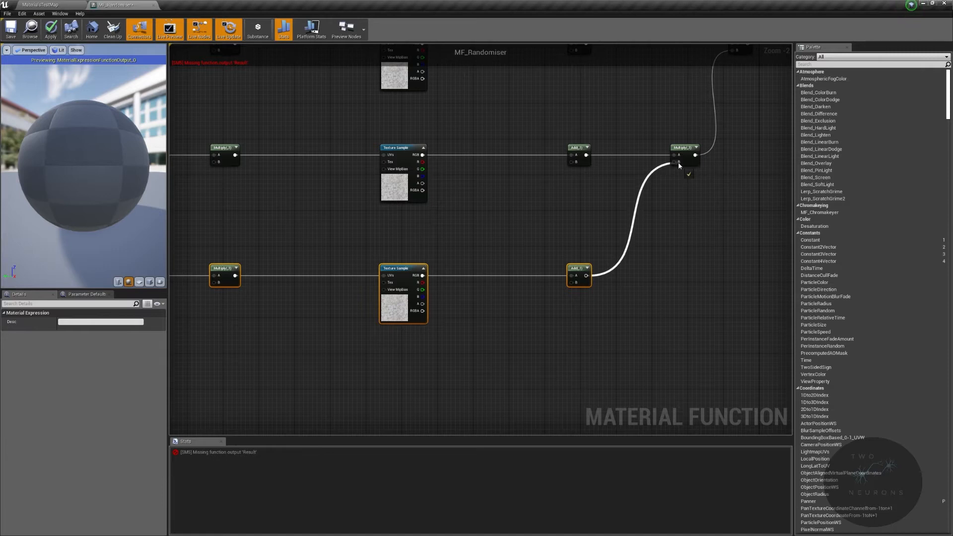
# - Connect the top row's last Multiply to the Output Result node and rotate the preview sphere to inspect the pattern
pyautogui.moveTo(579, 183); pyautogui.dragTo(453, 268, button='right')
pyautogui.moveTo(730, 139); pyautogui.dragTo(624, 141)
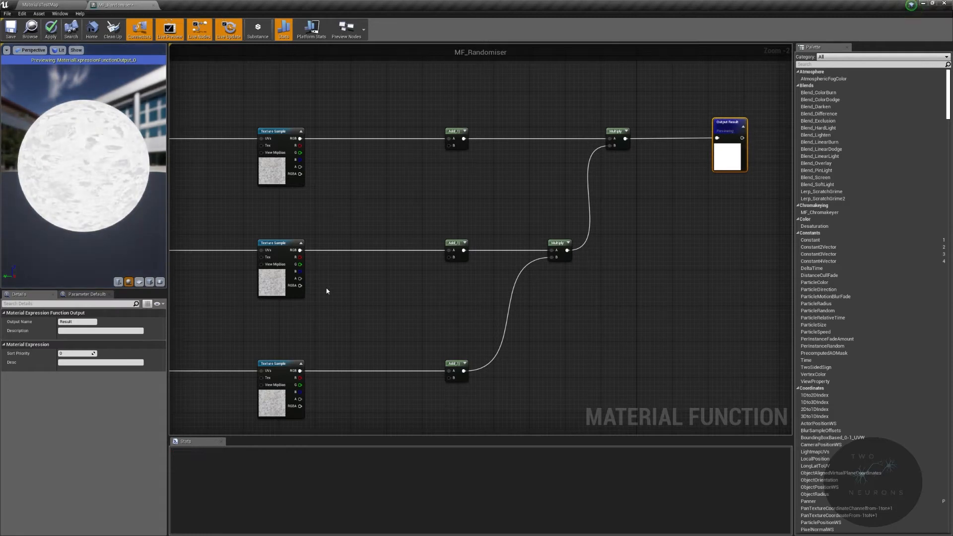
pyautogui.moveTo(101, 182)
pyautogui.mouseDown()
pyautogui.moveTo(60, 181)
pyautogui.moveTo(101, 182)
pyautogui.mouseUp()
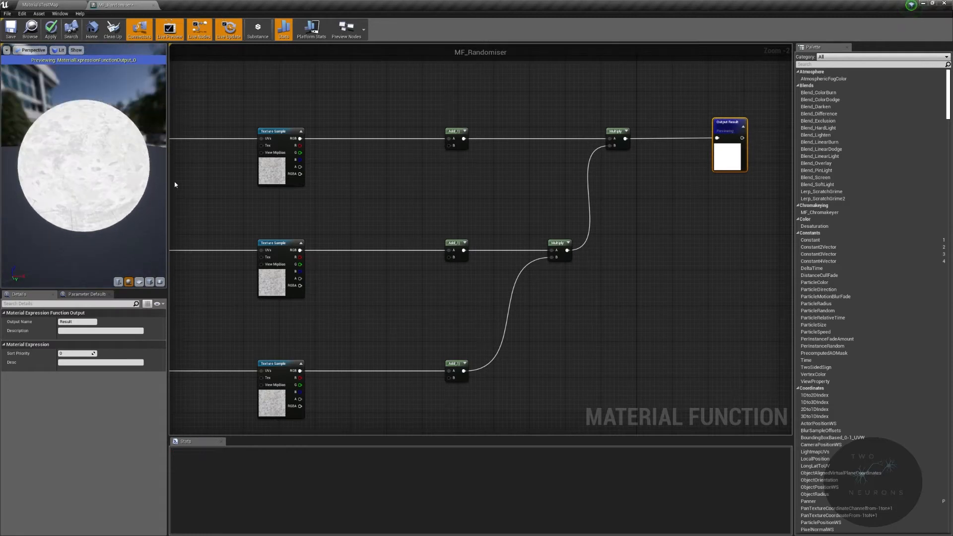
# - Add a Function Input node just below the first Multiply node of the bottom chain
pyautogui.scroll(3, 272, 206)
pyautogui.moveTo(271, 209); pyautogui.dragTo(756, 152, button='right')
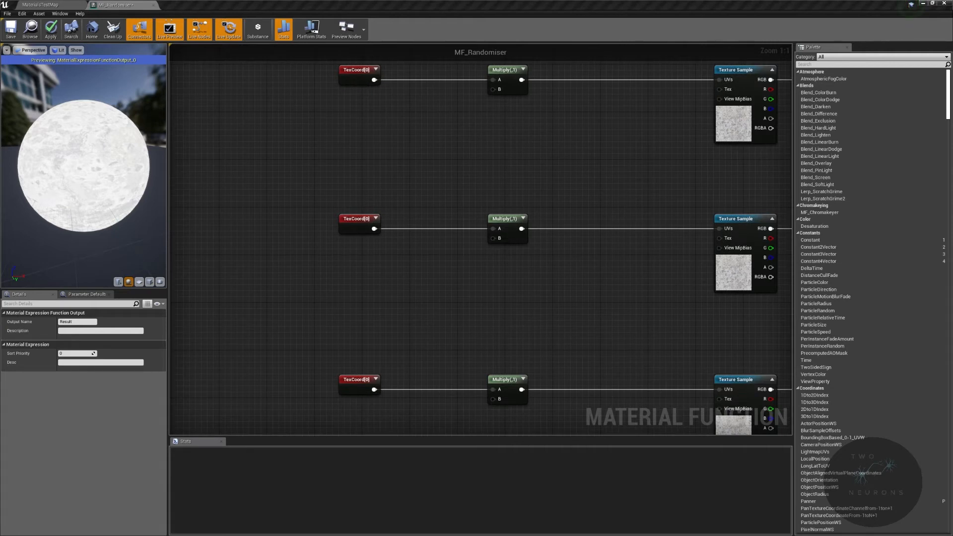
pyautogui.moveTo(643, 131); pyautogui.dragTo(474, 156, button='right')
pyautogui.moveTo(504, 202); pyautogui.dragTo(581, 198, button='right')
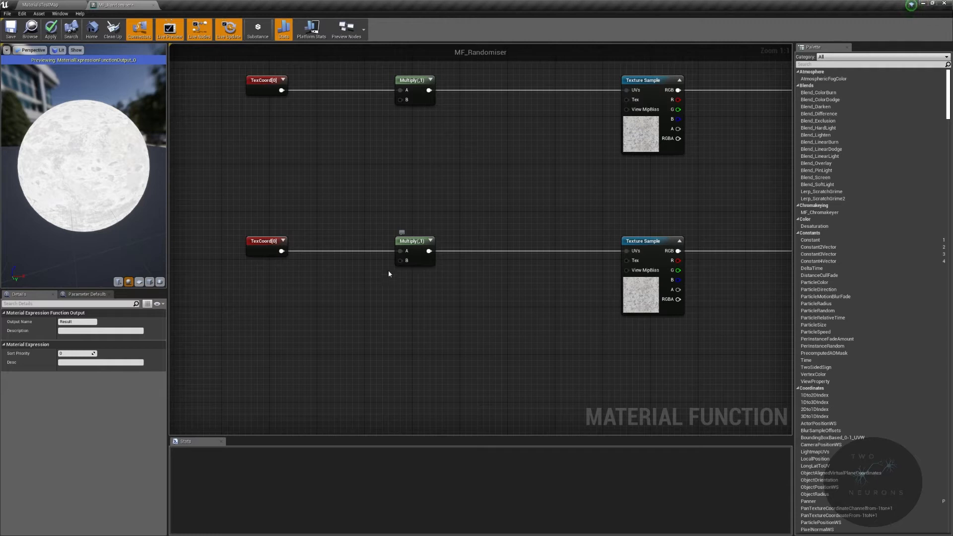
pyautogui.rightClick(390, 272)
pyautogui.write('functi')
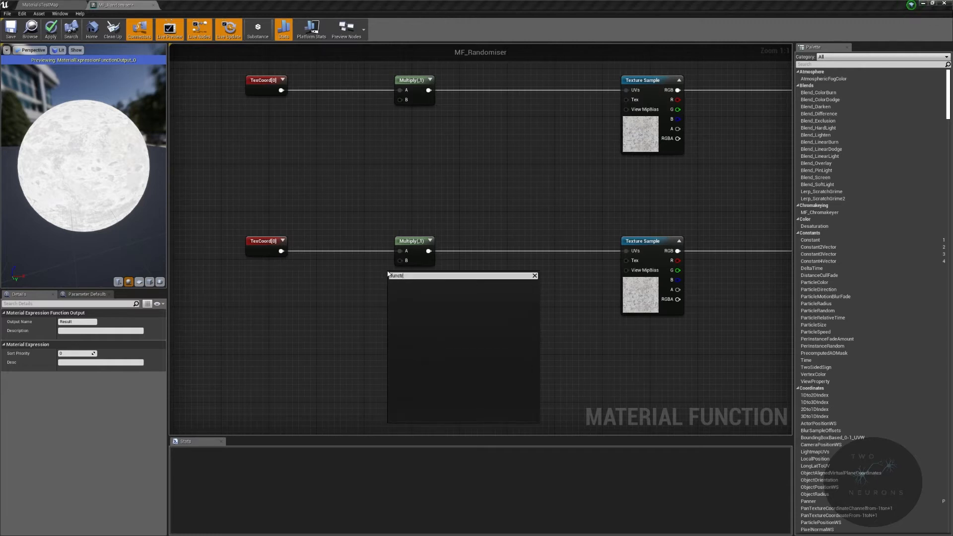
pyautogui.press('Return')
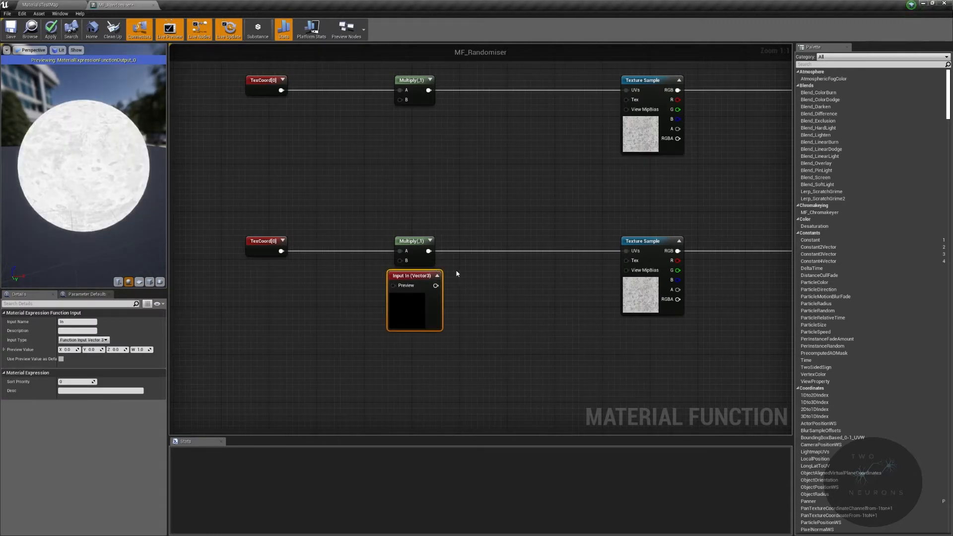
# - Set the bottom chain's function input type to Vector 2, then collapse the node and place it just before the Multiply
pyautogui.click(83, 340)
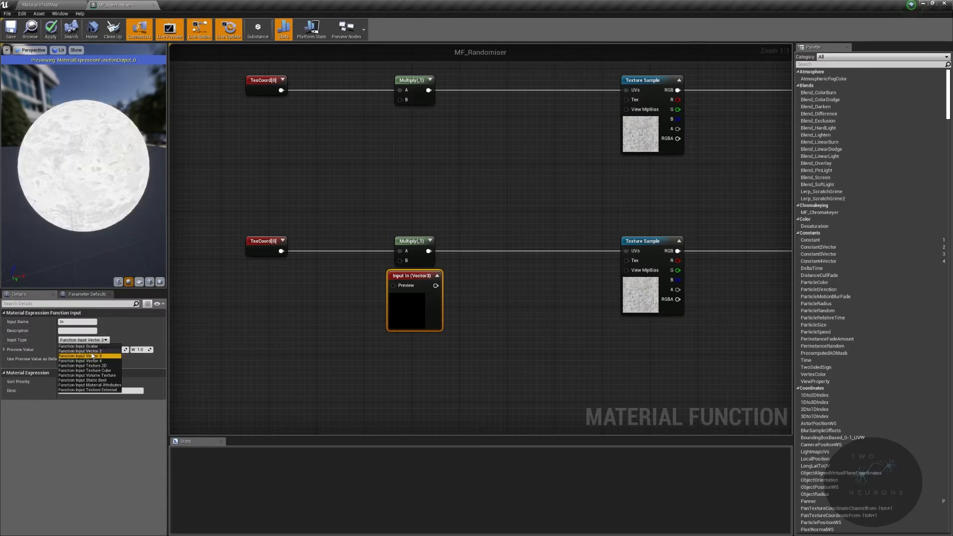
pyautogui.click(82, 355)
pyautogui.click(437, 276)
pyautogui.moveTo(431, 292); pyautogui.dragTo(354, 298)
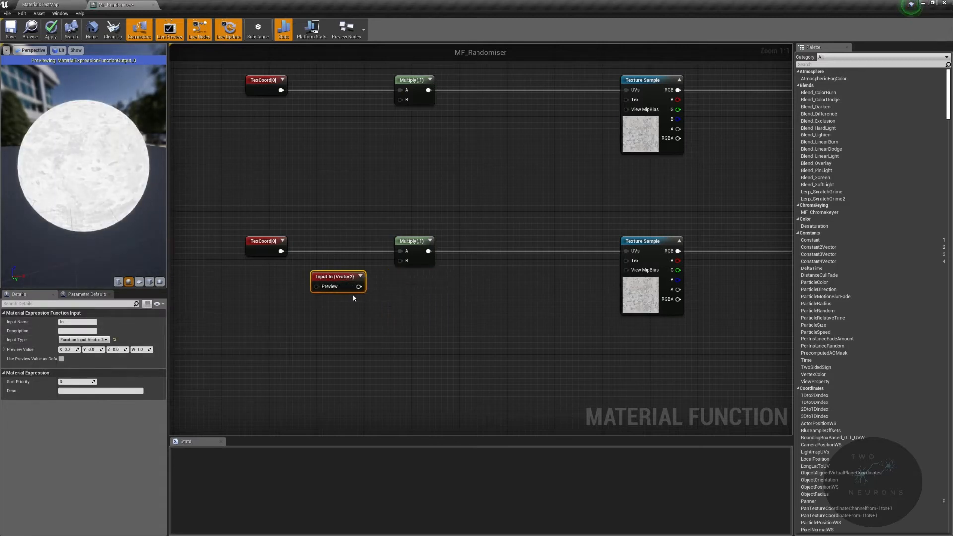
# - Name the bottom chain's Vector 2 function input UVVaration3
pyautogui.click(87, 322)
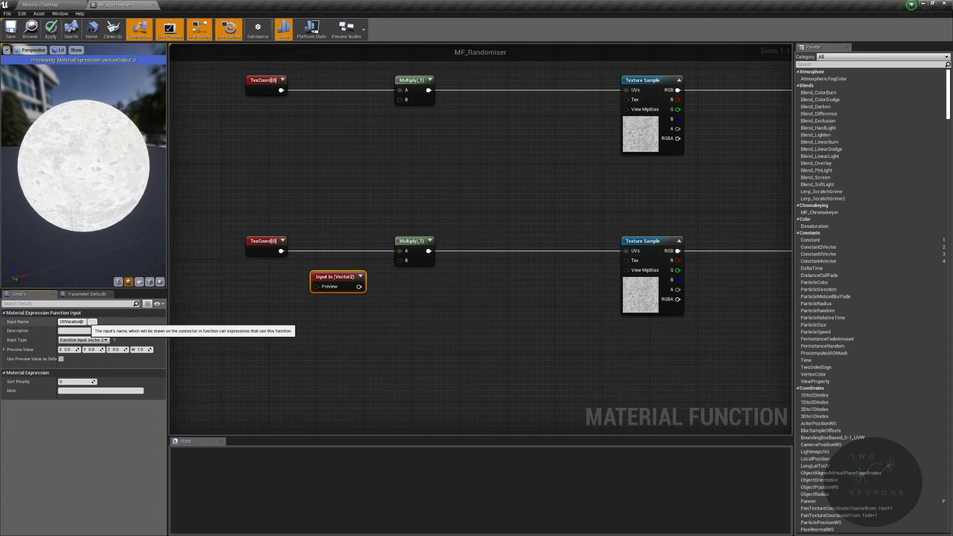
pyautogui.hotkey('shift', 'Left')
pyautogui.hotkey('shift', 'Left')
pyautogui.hotkey('shift', 'Left')
pyautogui.hotkey('shift', 'Left')
pyautogui.hotkey('shift', 'Left')
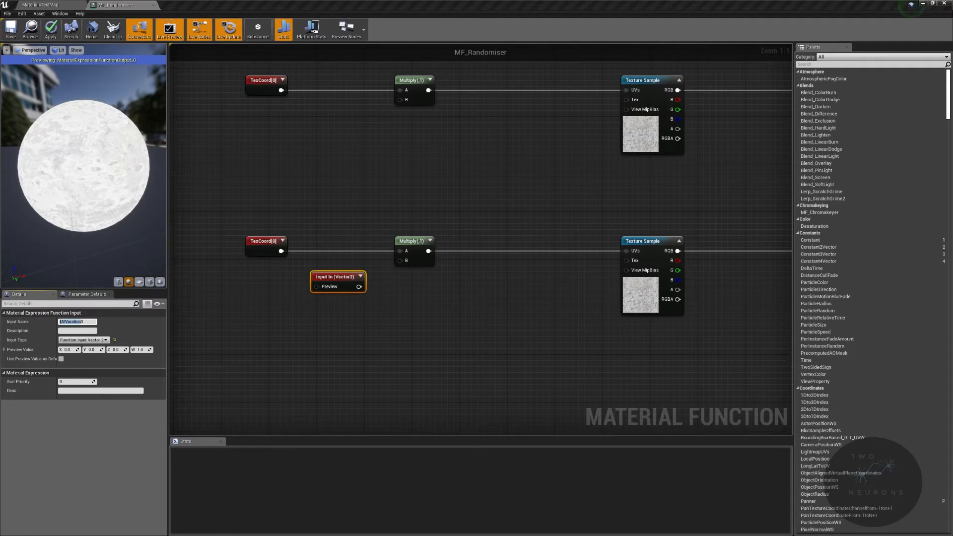
# - Set the UVVaration3 preview value to X 0.003 and Y 0.003 and connect it to the bottom Multiply's B input
pyautogui.click(68, 350)
pyautogui.write('0.003')
pyautogui.press('Tab')
pyautogui.write('0.003')
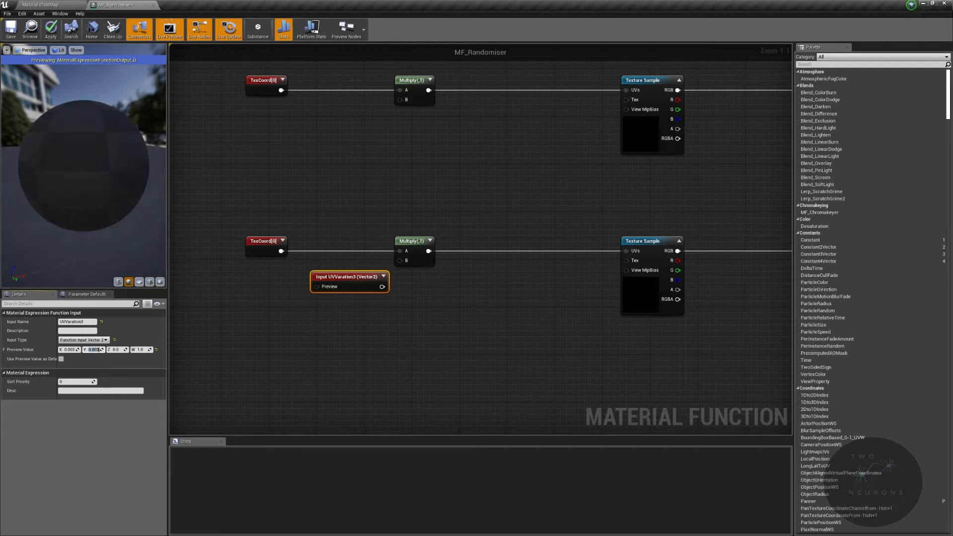
pyautogui.moveTo(382, 287); pyautogui.dragTo(400, 261)
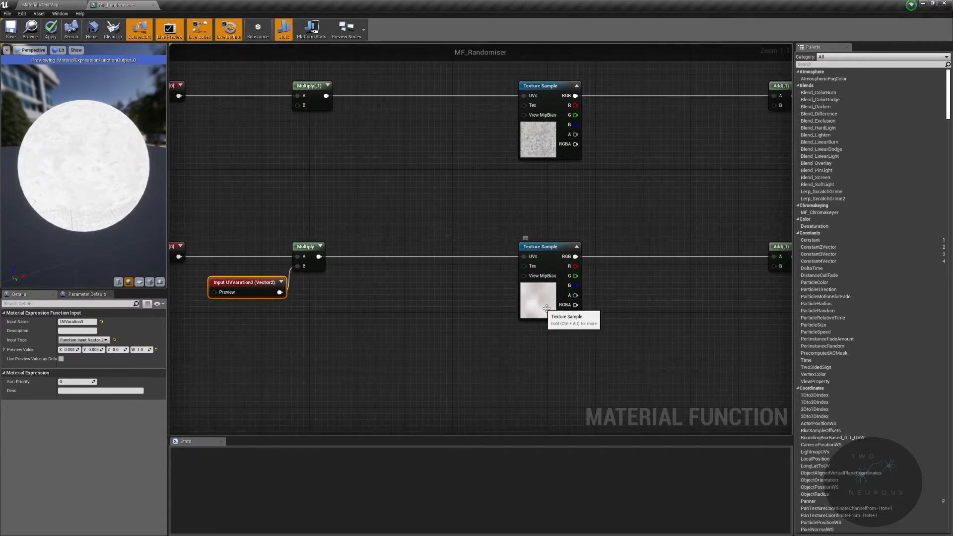
# - Add a Function Input node between the bottom chain's Texture Sample and Add nodes, slightly below the wire
pyautogui.moveTo(529, 287); pyautogui.dragTo(320, 297, button='right')
pyautogui.moveTo(404, 276); pyautogui.dragTo(571, 306, button='right')
pyautogui.rightClick(609, 316)
pyautogui.write('functi')
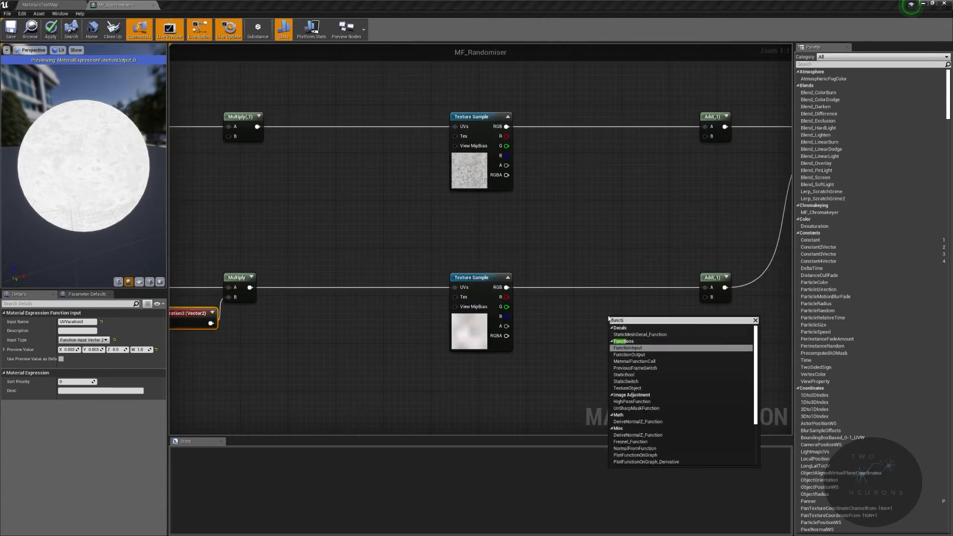
pyautogui.press('Return')
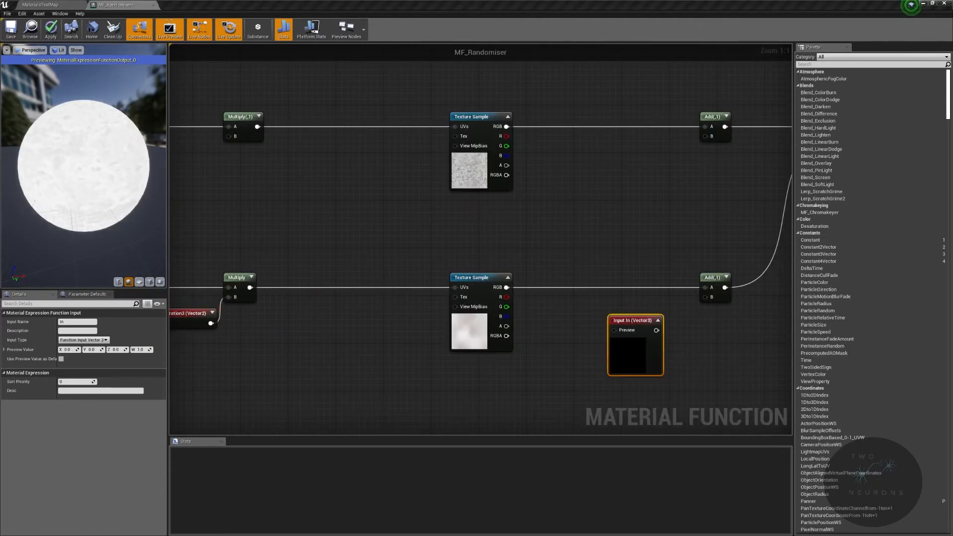
# - Set the new bottom-row function input's type to Scalar and name it VariantConst3
pyautogui.click(83, 340)
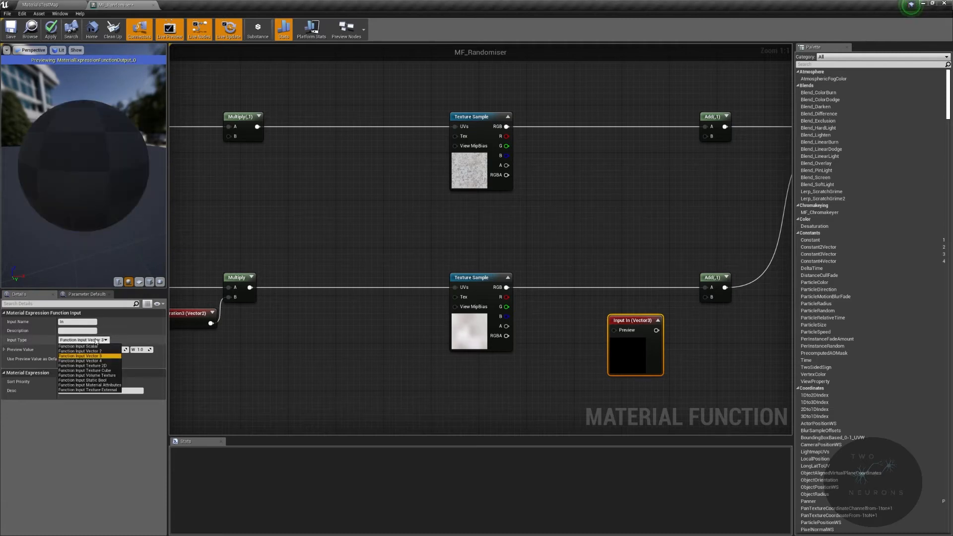
pyautogui.click(67, 321)
pyautogui.click(69, 316)
pyautogui.click(72, 316)
pyautogui.click(74, 322)
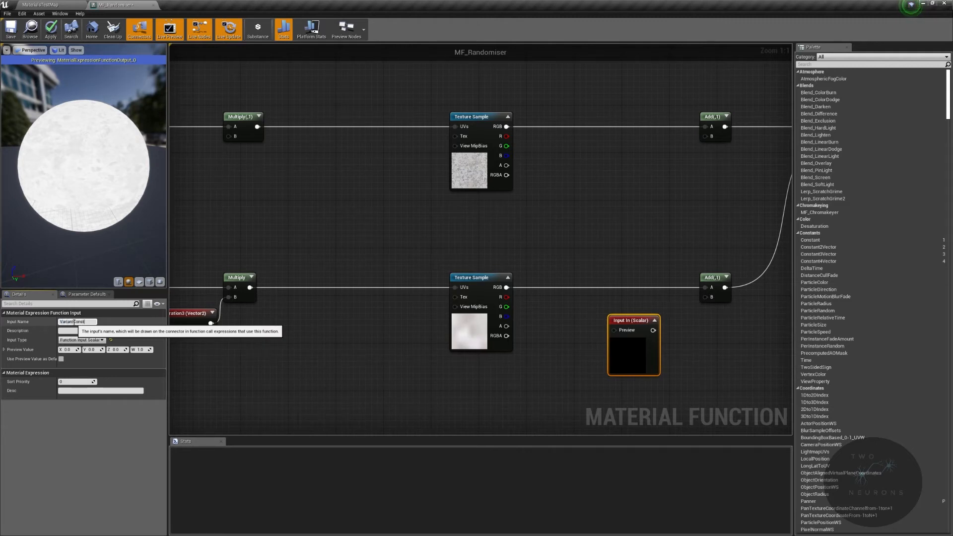
pyautogui.write('VariantConst3')
pyautogui.press('Return')
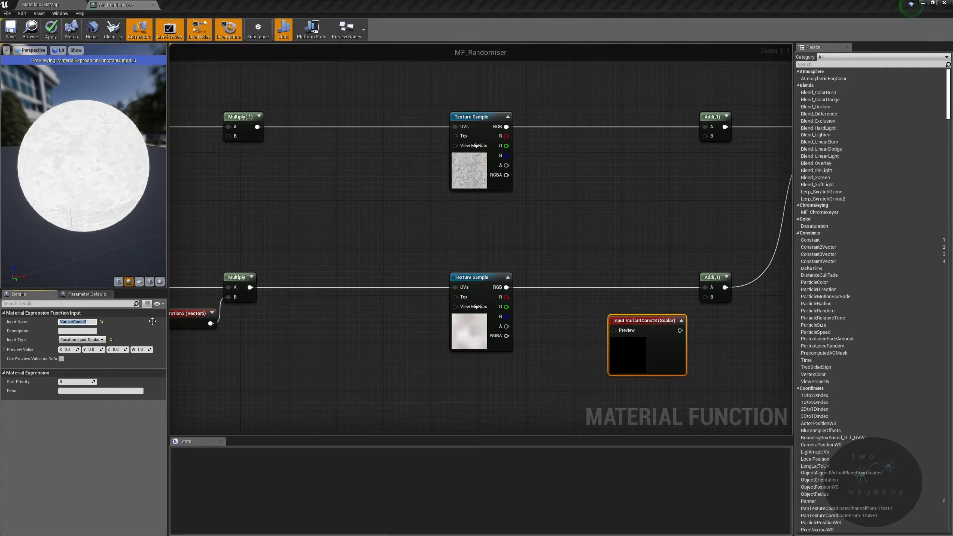
# - Set the VariantConst3 preview value to X 0.5 and connect the collapsed node to the bottom Add's B input
pyautogui.click(69, 350)
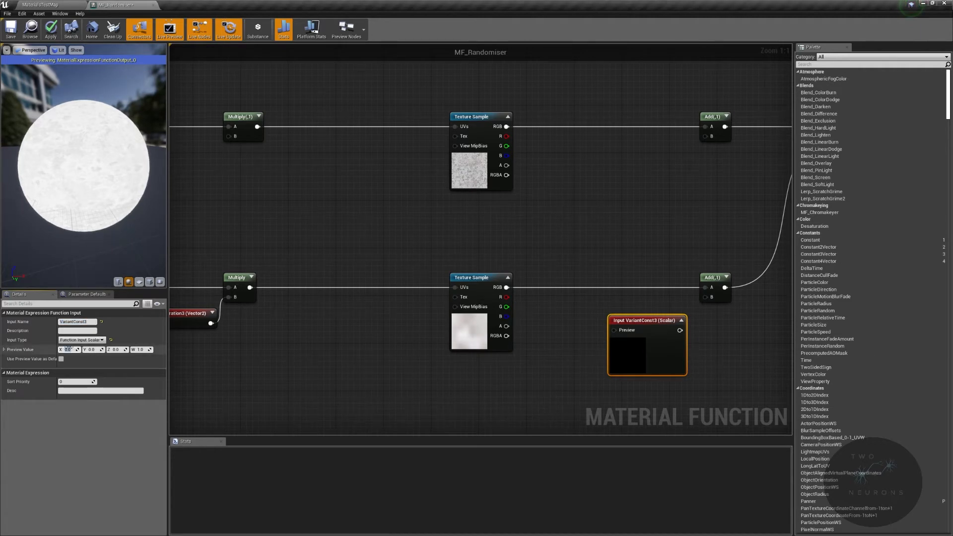
pyautogui.write('0.5')
pyautogui.press('Return')
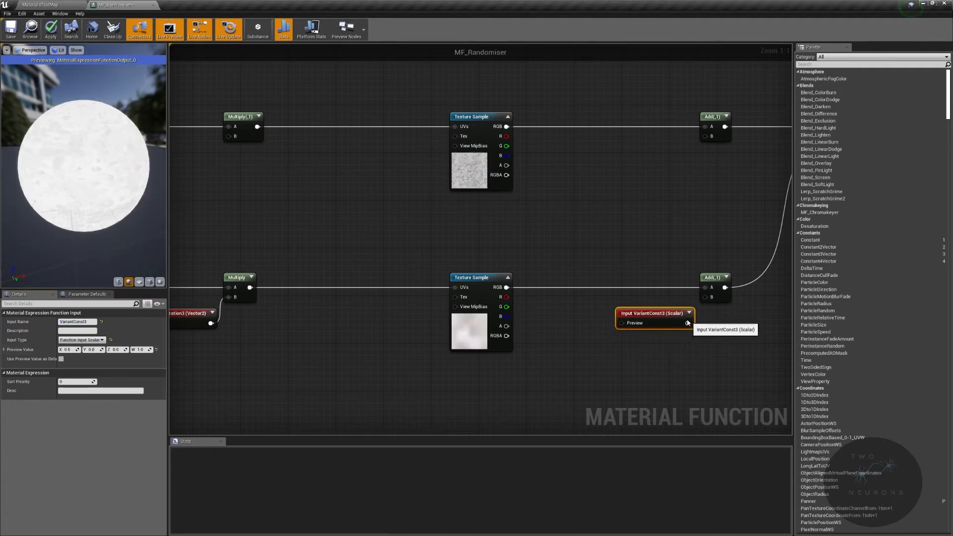
pyautogui.moveTo(641, 314); pyautogui.dragTo(706, 297)
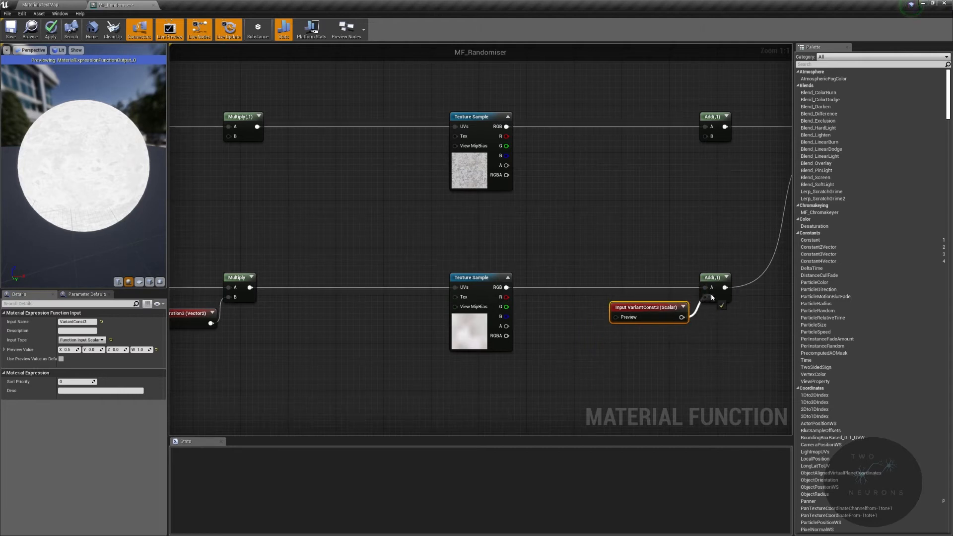
# - Add a Function Input node between the middle row's TexCoord and first Multiply, slightly below the wire
pyautogui.moveTo(472, 246); pyautogui.dragTo(708, 311, button='right')
pyautogui.rightClick(383, 220)
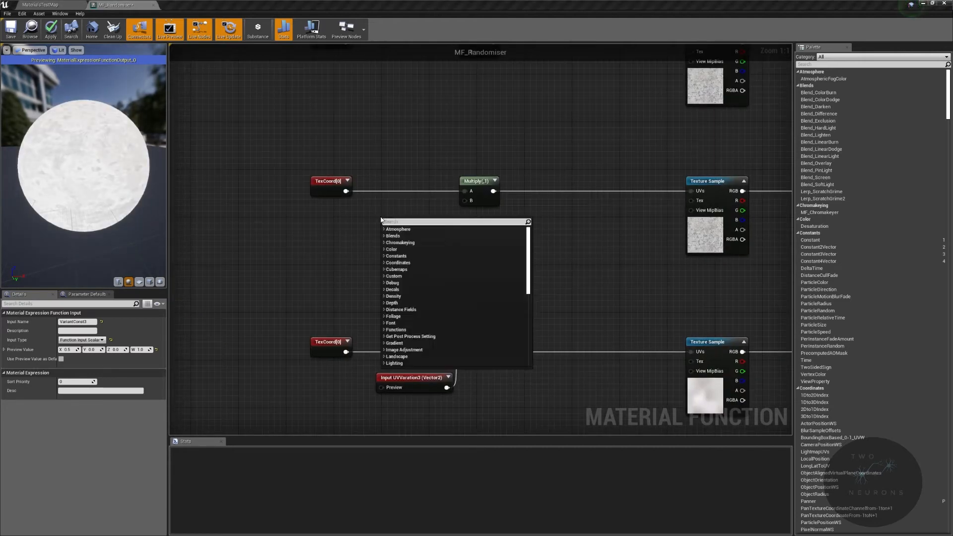
pyautogui.scroll(-2, 400, 298)
pyautogui.click(401, 261)
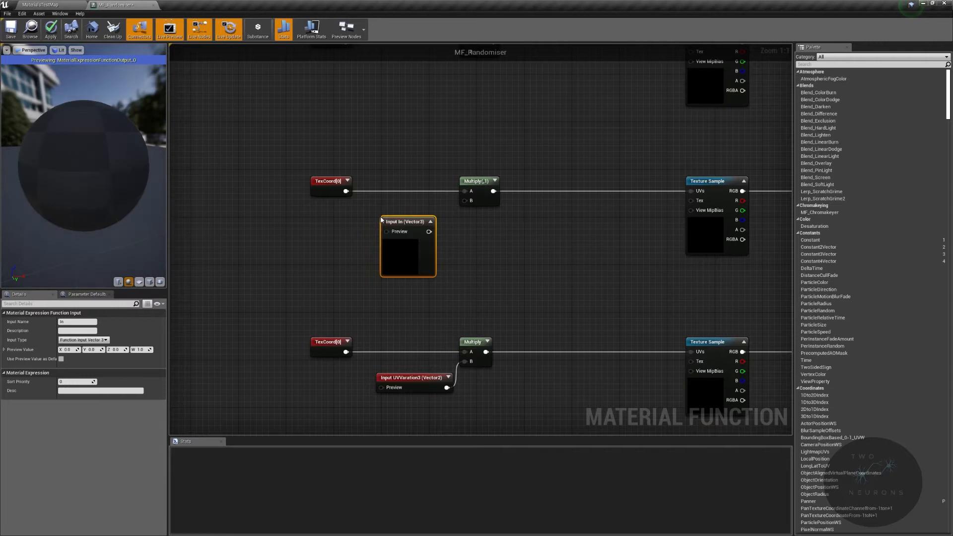
# - Set the middle row's new function input to Vector 2 and name it UVVariation2
pyautogui.click(92, 340)
pyautogui.click(94, 352)
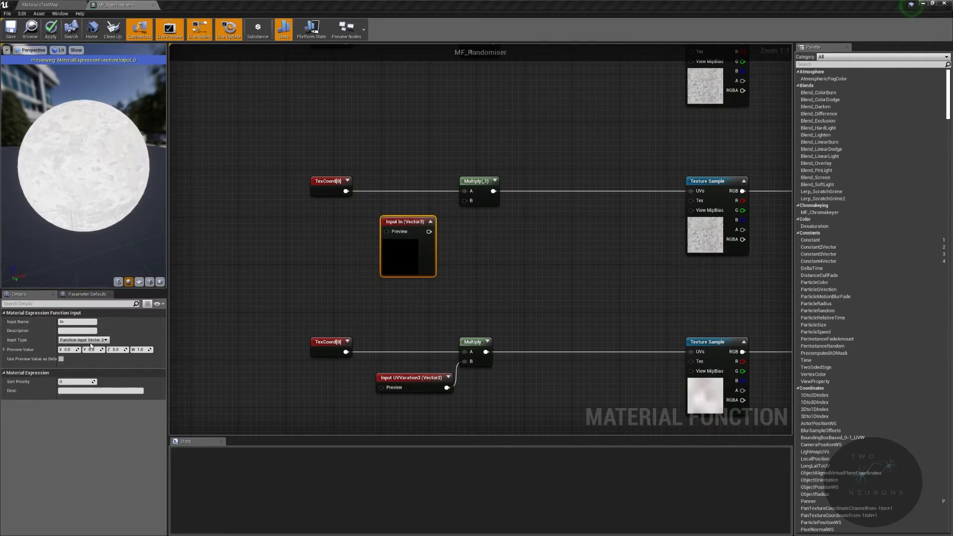
pyautogui.click(68, 322)
pyautogui.write('UVVariation2')
pyautogui.press('Return')
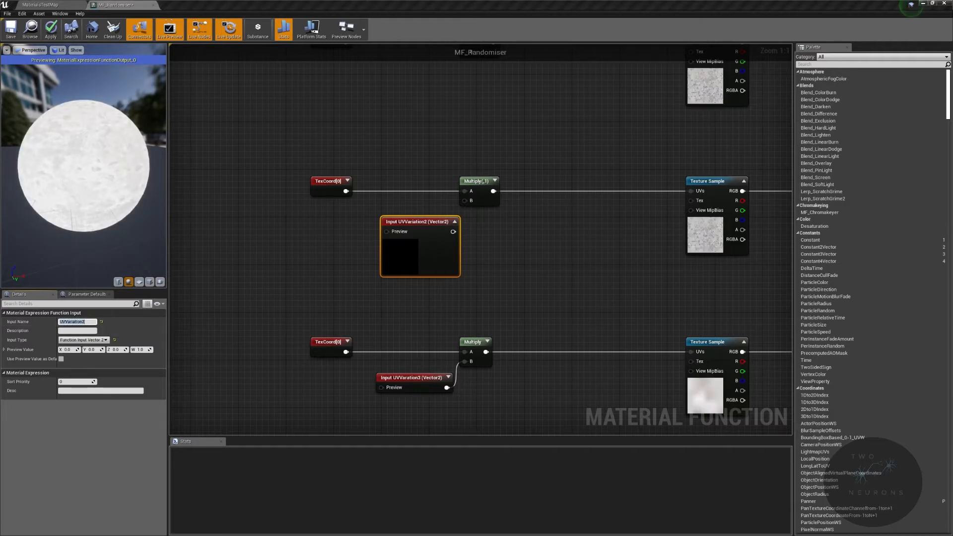
# - Set the UVVariation2 preview value to X 0.05 and Y 0.05 and connect the collapsed node to the middle Multiply's B input
pyautogui.click(69, 350)
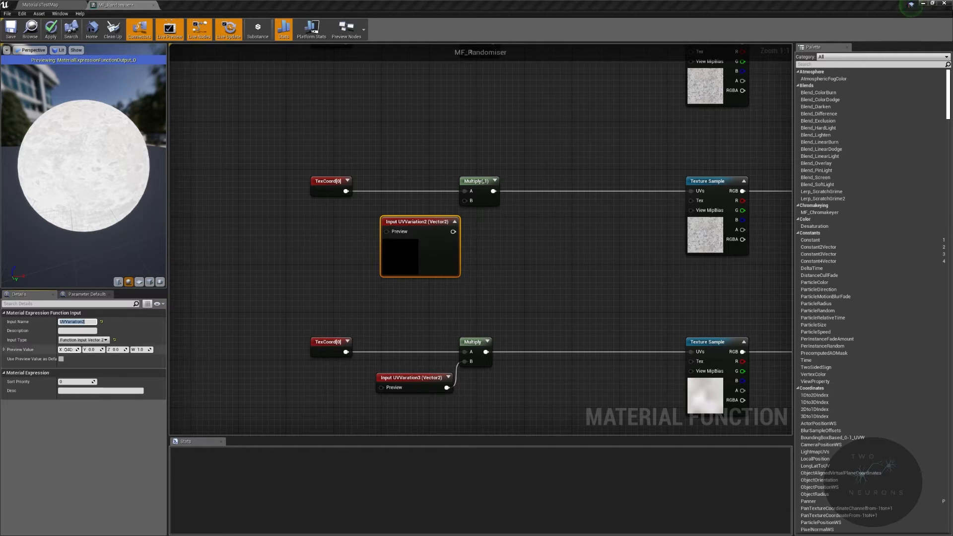
pyautogui.write('0.05')
pyautogui.press('Tab')
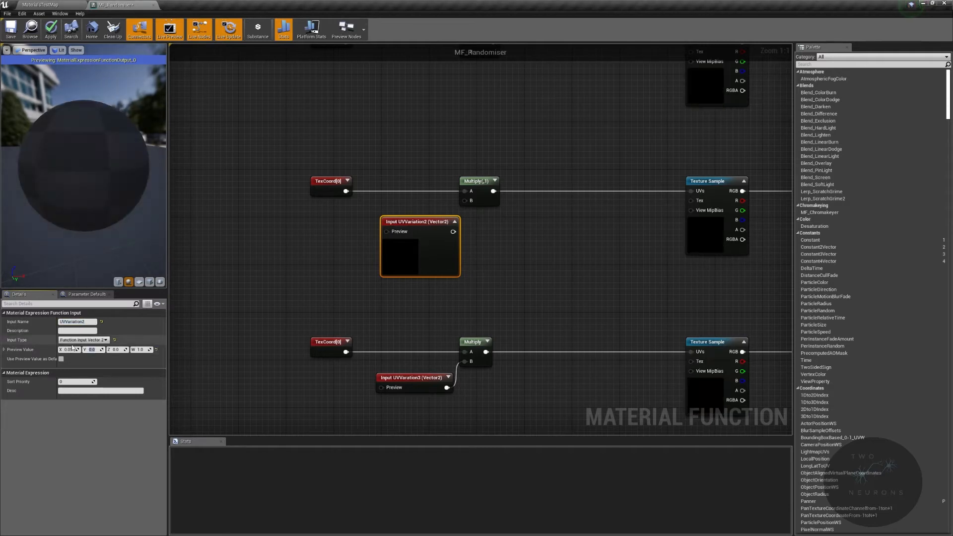
pyautogui.write('.05')
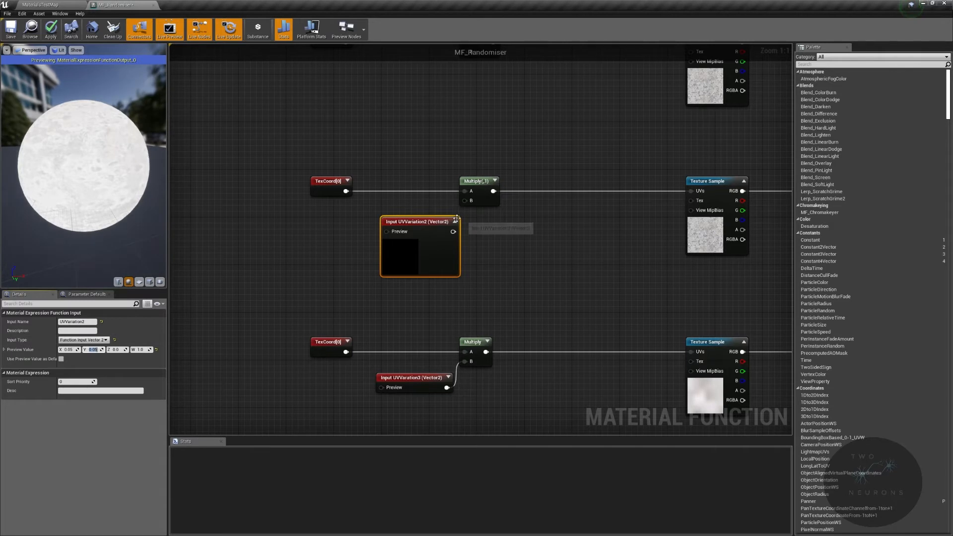
pyautogui.click(455, 221)
pyautogui.moveTo(453, 231); pyautogui.dragTo(465, 202)
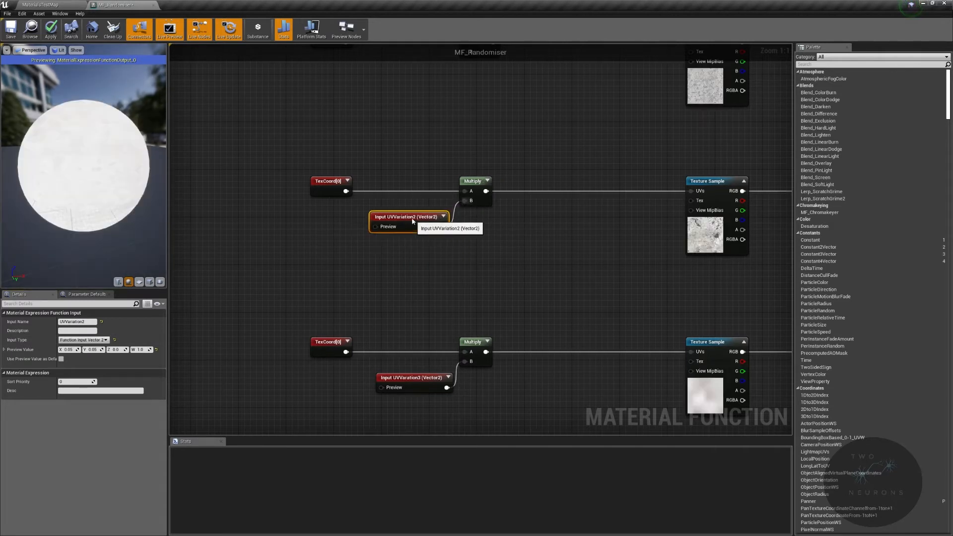
# - Add a Function Input node below the wire between the middle row's Texture Sample and Add nodes
pyautogui.moveTo(428, 232); pyautogui.dragTo(284, 241, button='right')
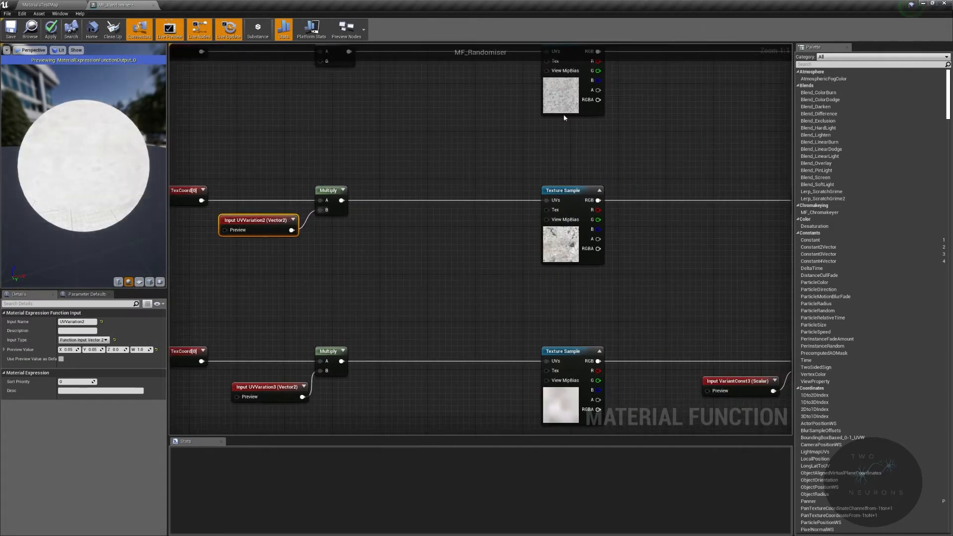
pyautogui.moveTo(628, 279); pyautogui.dragTo(512, 252, button='right')
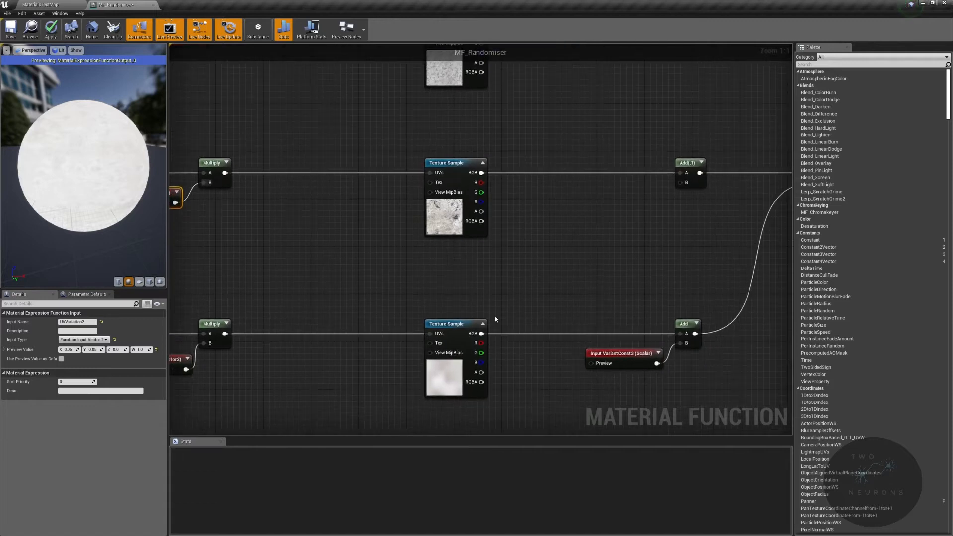
pyautogui.moveTo(609, 188); pyautogui.dragTo(545, 234, button='right')
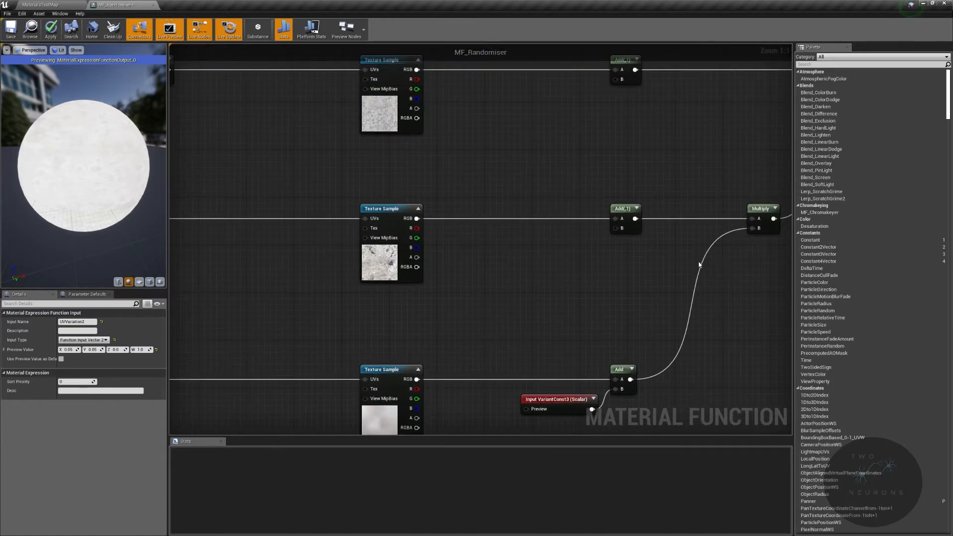
pyautogui.rightClick(520, 271)
pyautogui.write('func')
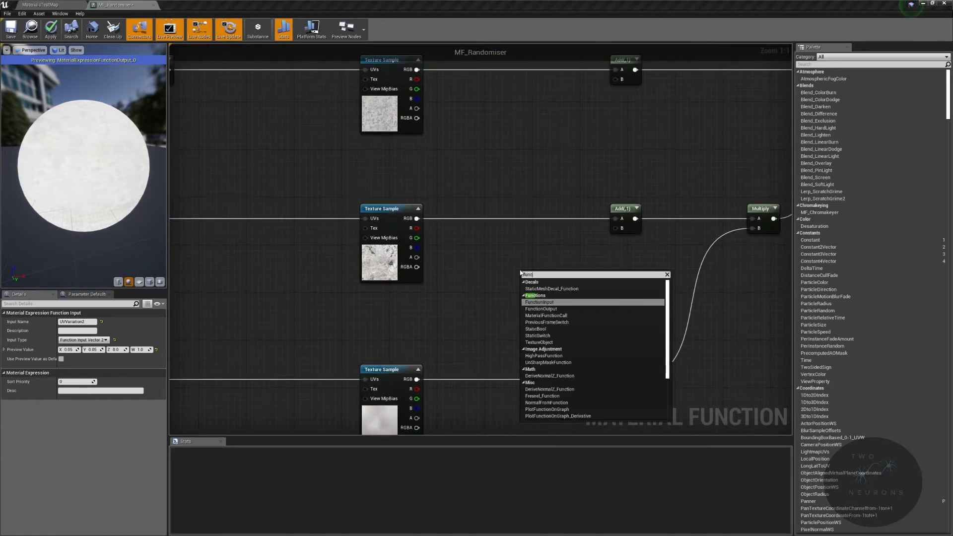
pyautogui.write('tio')
pyautogui.press('Return')
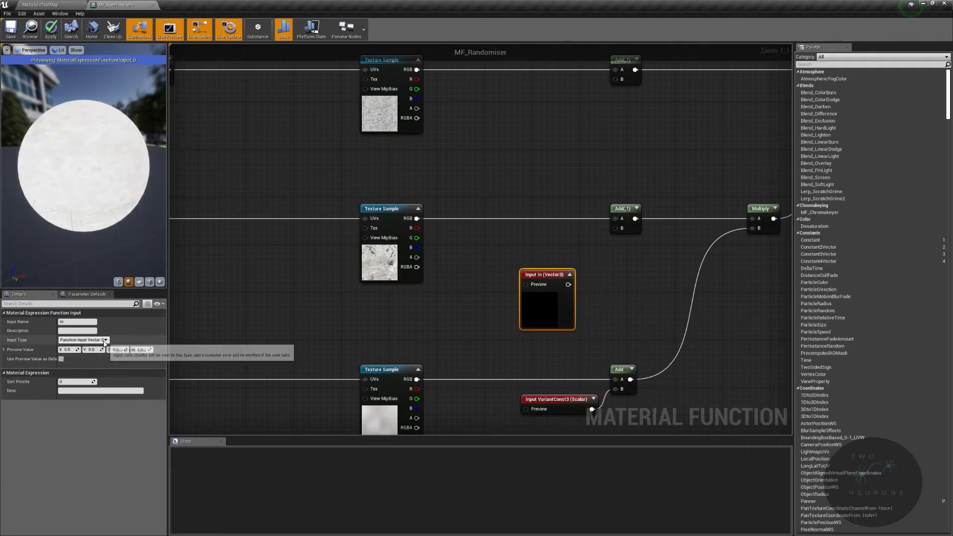
# - Set the function input near the middle row's Add to Scalar and name it VariantConst2
pyautogui.click(104, 341)
pyautogui.click(82, 346)
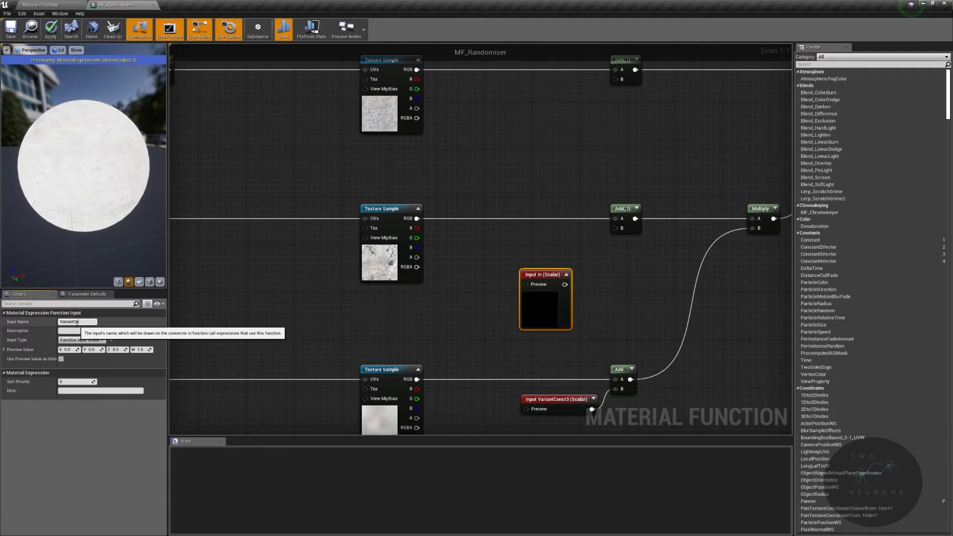
pyautogui.write('VariantConst2')
pyautogui.press('Return')
# - Collapse the VariantConst2 node and connect it to the B input of the middle row's Add
pyautogui.moveTo(326, 255)
pyautogui.mouseDown(button='right')
pyautogui.moveTo(530, 255)
pyautogui.moveTo(319, 253)
pyautogui.mouseUp(button='right')
pyautogui.click(589, 279)
pyautogui.moveTo(585, 277); pyautogui.dragTo(620, 233)
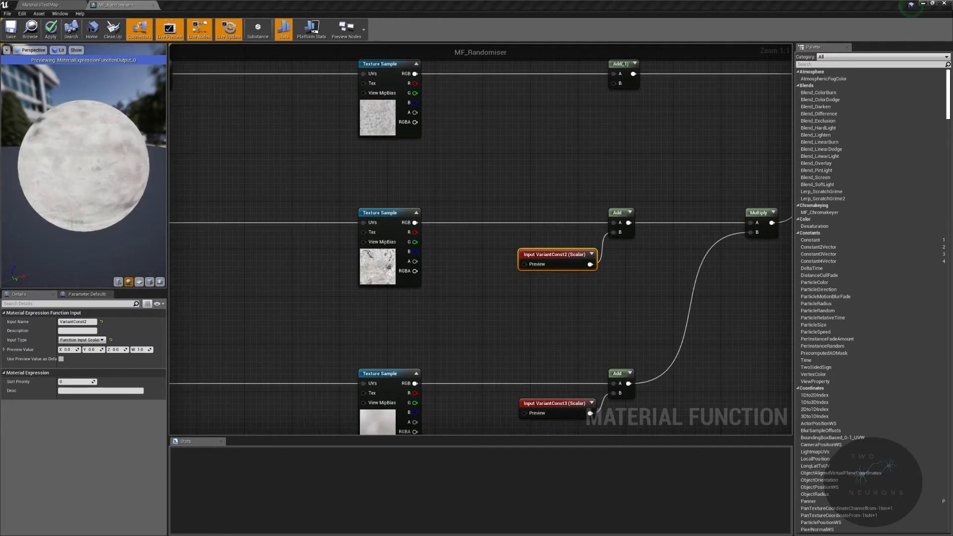
# - Set the X preview value of VariantConst2 to 0.5
pyautogui.click(533, 405)
pyautogui.click(554, 254)
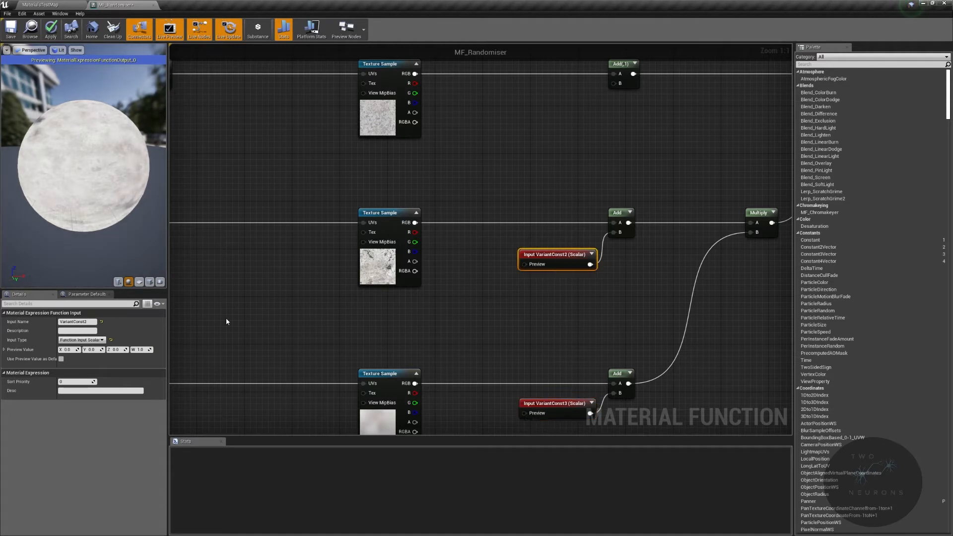
pyautogui.click(69, 350)
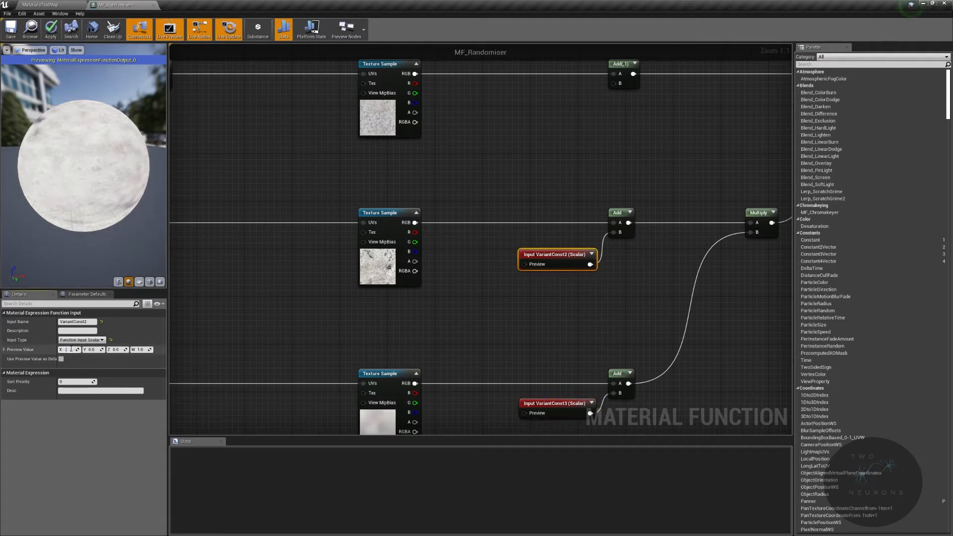
pyautogui.press('Return')
# - Add a Function Input node between the top row's TexCoord and first Multiply, slightly below the wire
pyautogui.moveTo(188, 94); pyautogui.dragTo(496, 198, button='right')
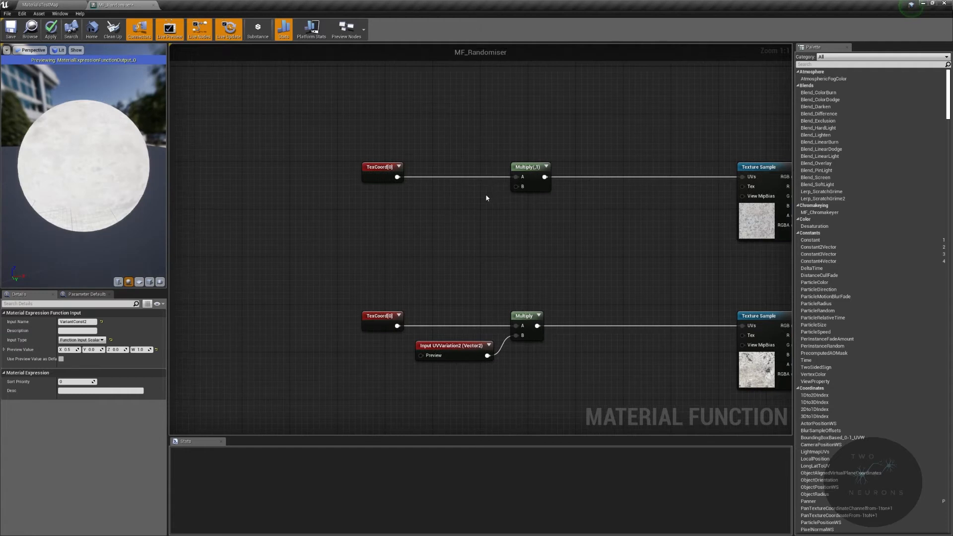
pyautogui.rightClick(439, 197)
pyautogui.write('input')
pyautogui.click(462, 227)
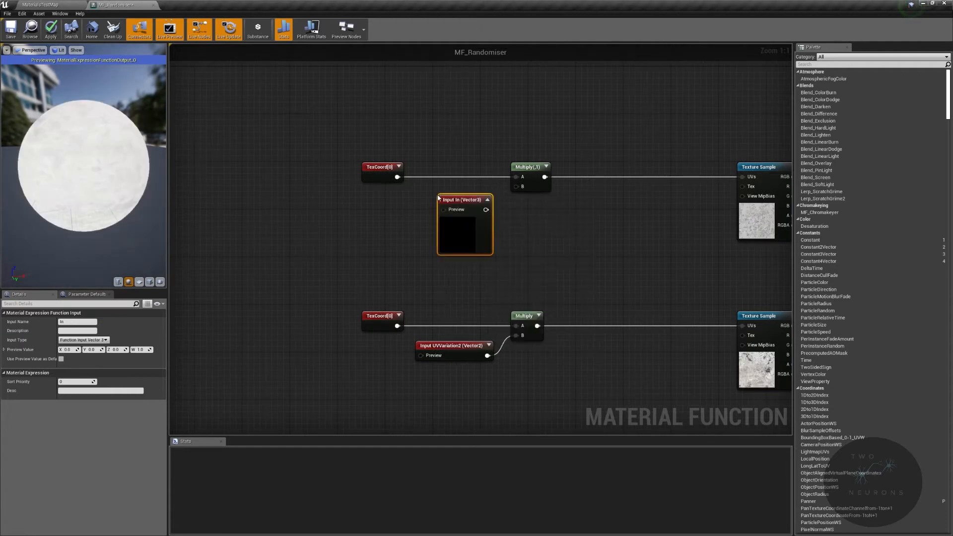
# - Set the top row's new function input to Vector 2 and name it UVVariation1
pyautogui.click(95, 341)
pyautogui.click(96, 351)
pyautogui.click(84, 340)
pyautogui.click(80, 352)
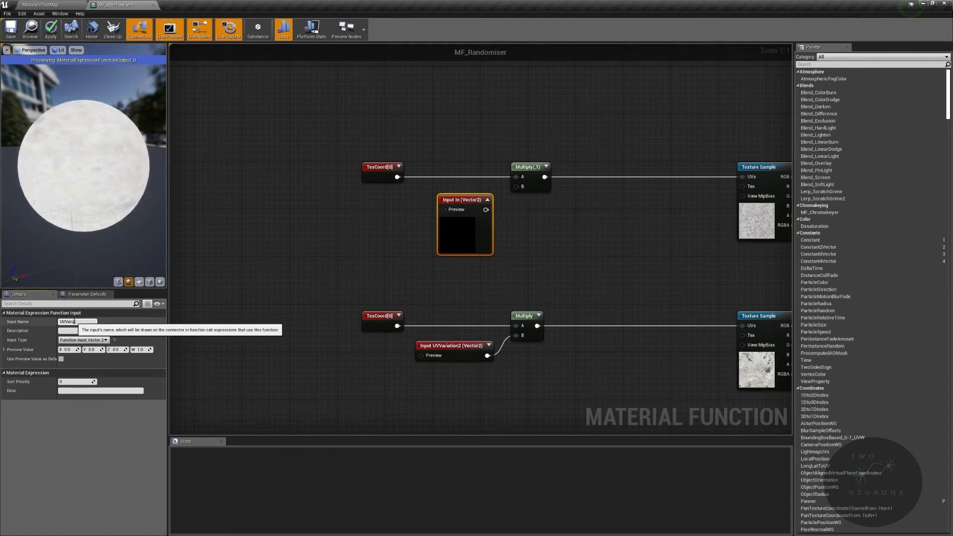
pyautogui.press('Return')
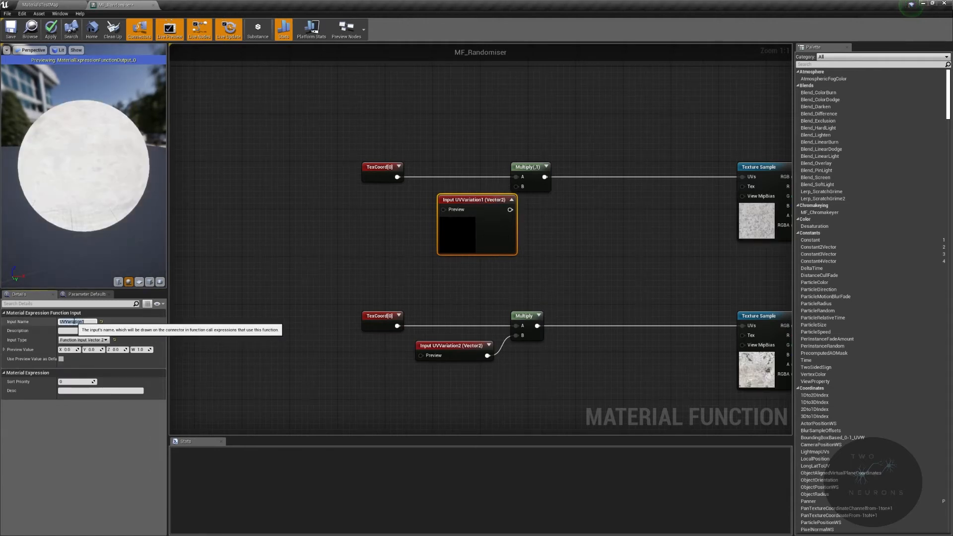
# - Set the X and Y preview values of UVVariation1 to 0.2 and connect the collapsed node to the top row's first Multiply at B
pyautogui.click(512, 199)
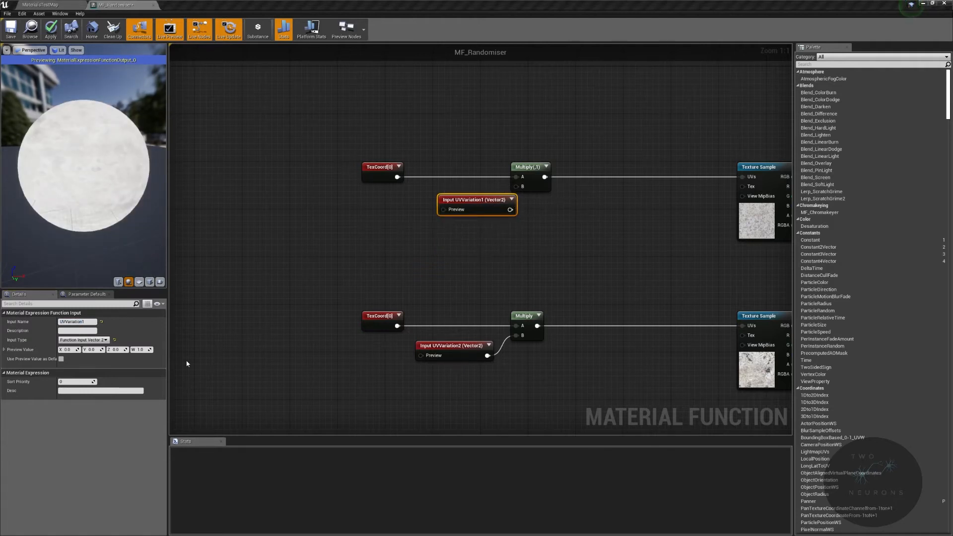
pyautogui.click(69, 350)
pyautogui.write('0.2')
pyautogui.press('Tab')
pyautogui.write('0.2')
pyautogui.press('Return')
pyautogui.moveTo(525, 189); pyautogui.dragTo(469, 198)
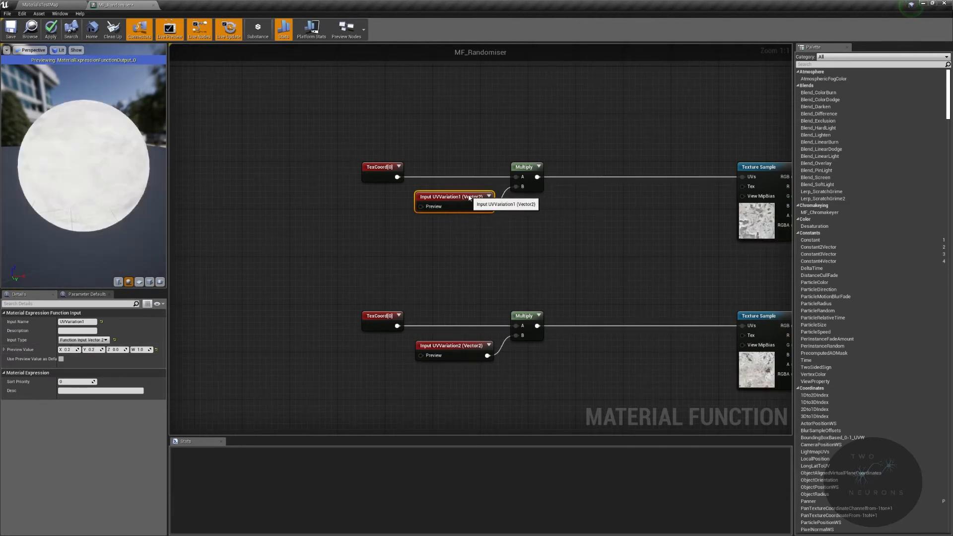
# - Add a Function Input node between the top row's Texture Sample and Add, with its input type set to Scalar
pyautogui.moveTo(469, 197); pyautogui.dragTo(371, 172, button='right')
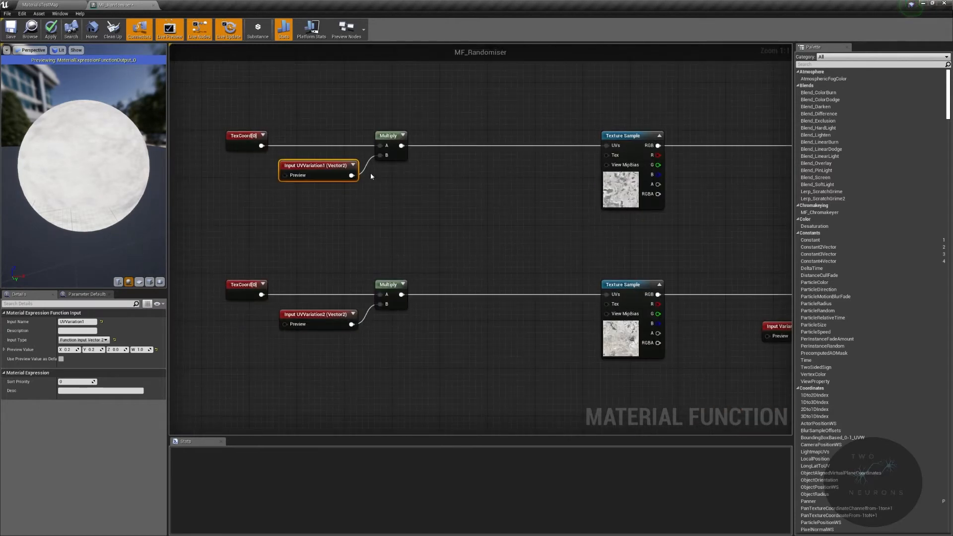
pyautogui.moveTo(370, 174); pyautogui.dragTo(198, 218, button='right')
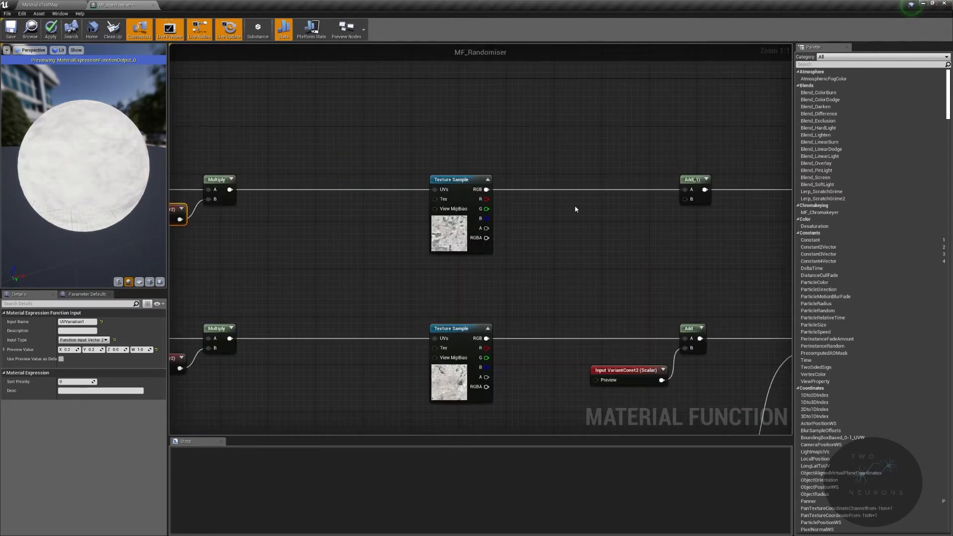
pyautogui.rightClick(575, 207)
pyautogui.write('func')
pyautogui.press('Return')
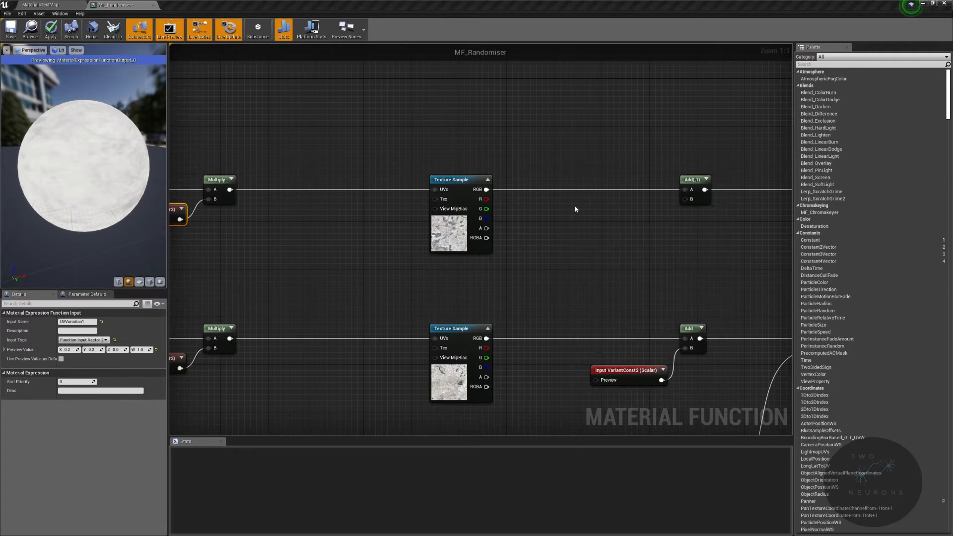
pyautogui.click(83, 340)
pyautogui.click(87, 347)
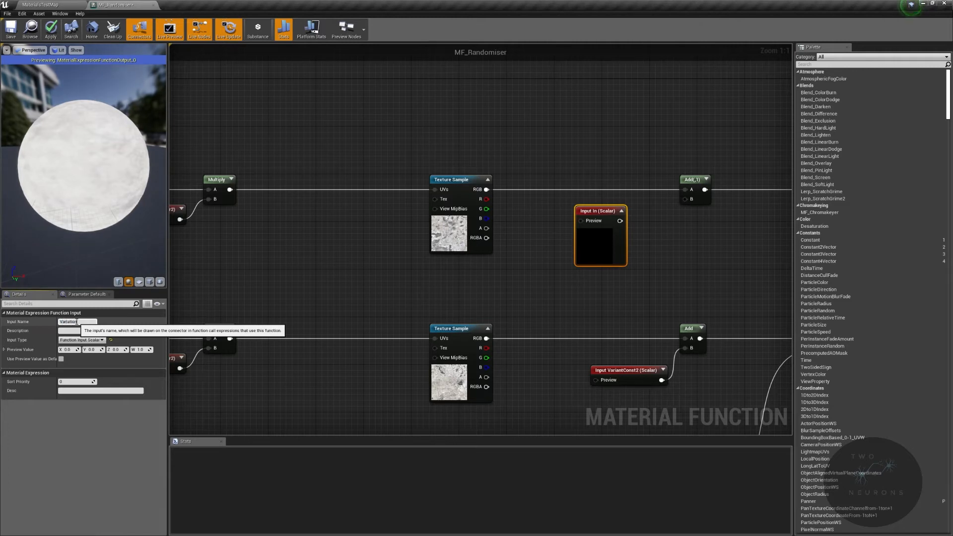
# - Name the top row's new scalar function input VariantConst1
pyautogui.click(77, 322)
pyautogui.write('Variatio')
pyautogui.press('Return')
pyautogui.moveTo(446, 313); pyautogui.dragTo(422, 259, button='right')
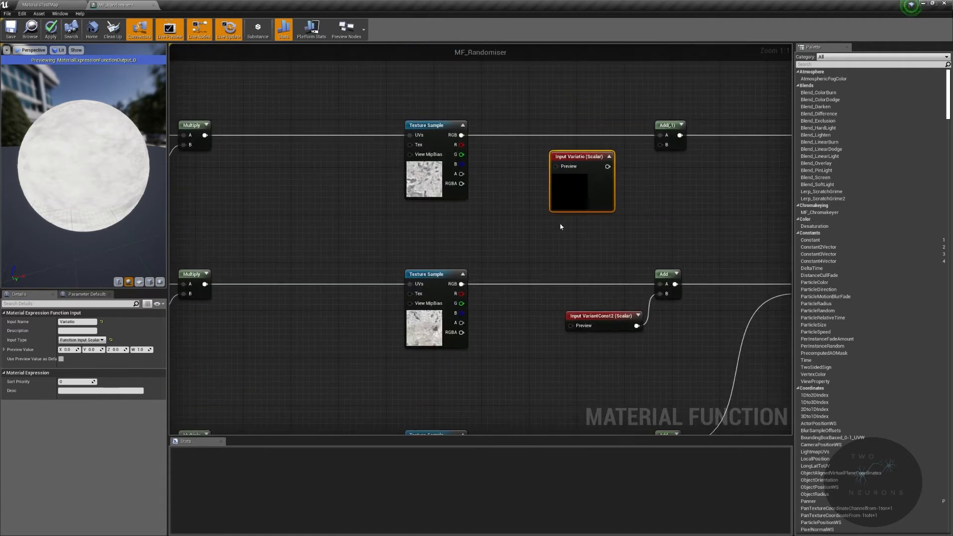
pyautogui.click(75, 322)
pyautogui.press('BackSpace')
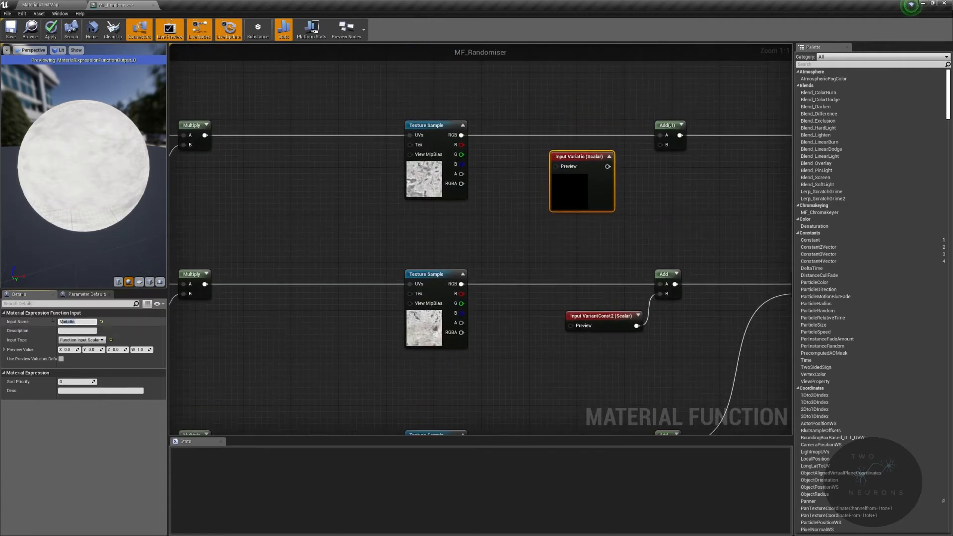
pyautogui.write('VariantConst1')
pyautogui.press('Return')
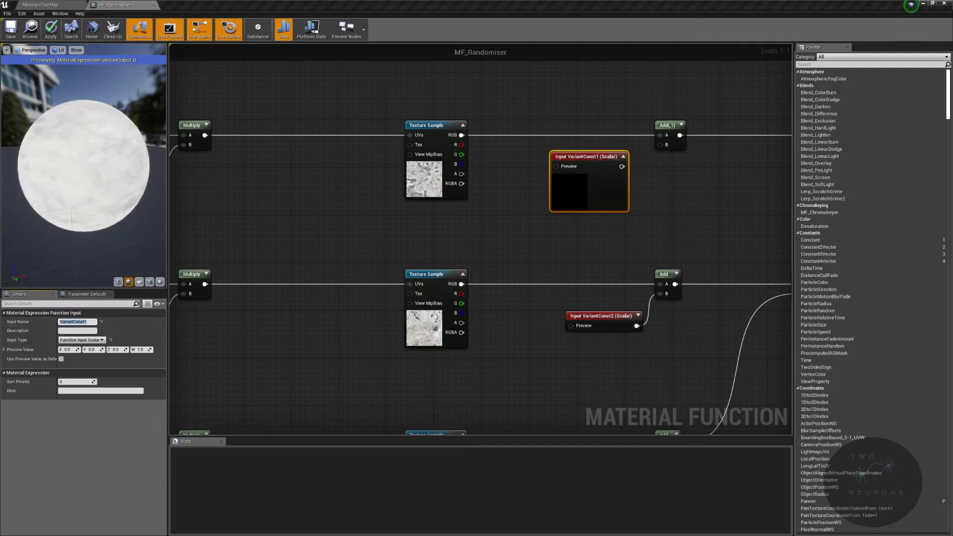
# - Set VariantConst1's X preview value to 0.5 and connect the collapsed node to the B input of the top row's Add
pyautogui.click(70, 350)
pyautogui.write('0.5')
pyautogui.press('Return')
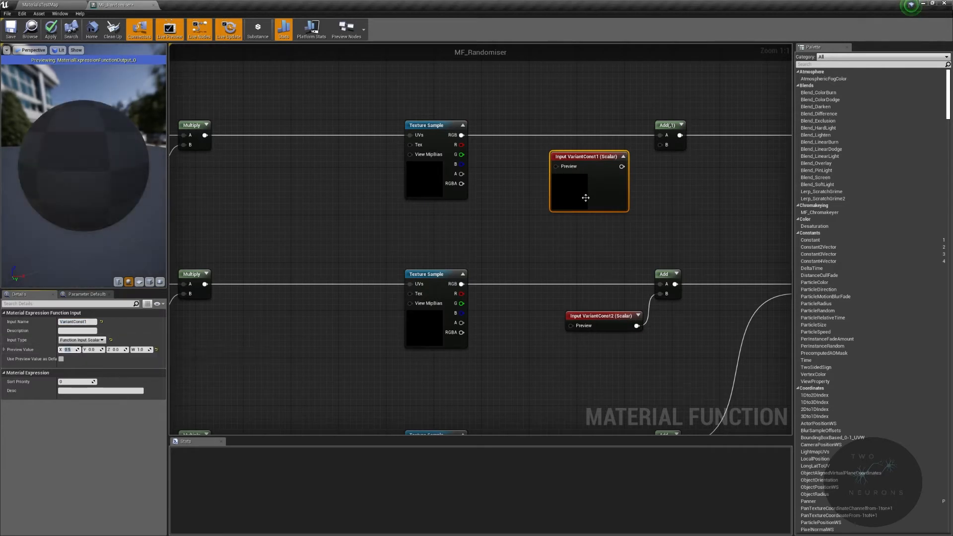
pyautogui.click(624, 157)
pyautogui.moveTo(622, 165); pyautogui.dragTo(661, 145)
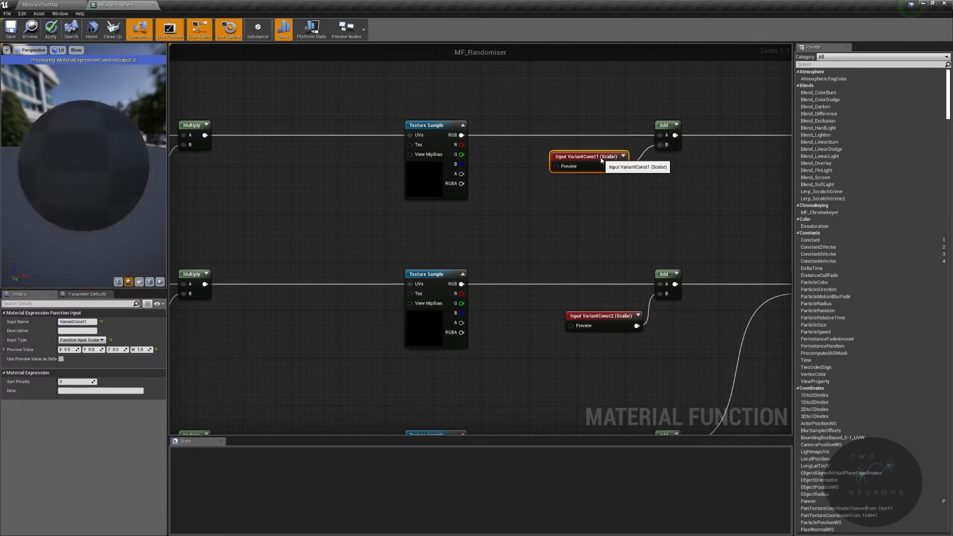
# - Expand the previews of the three Add nodes and the two Multiply nodes that combine the rows
pyautogui.click(676, 125)
pyautogui.click(677, 274)
pyautogui.moveTo(427, 191); pyautogui.dragTo(272, 102, button='right')
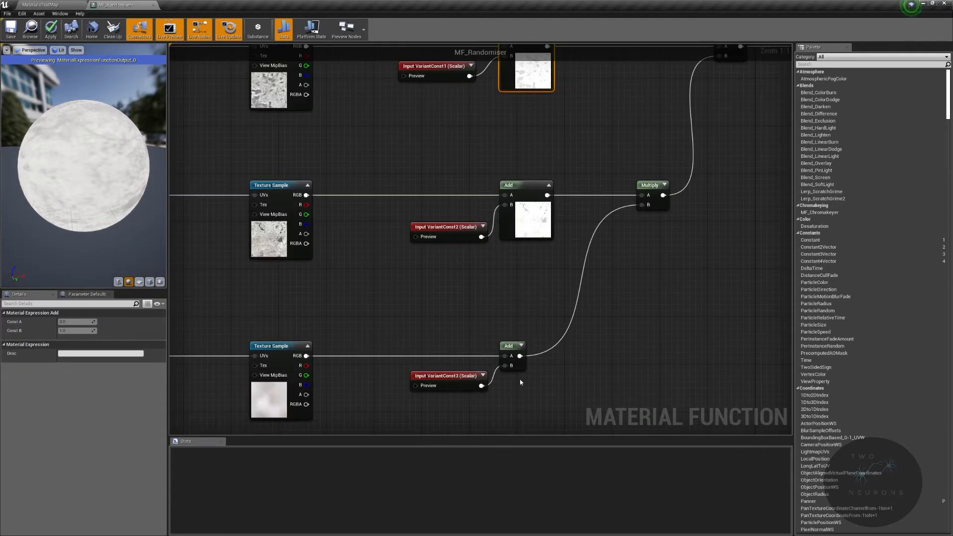
pyautogui.click(520, 346)
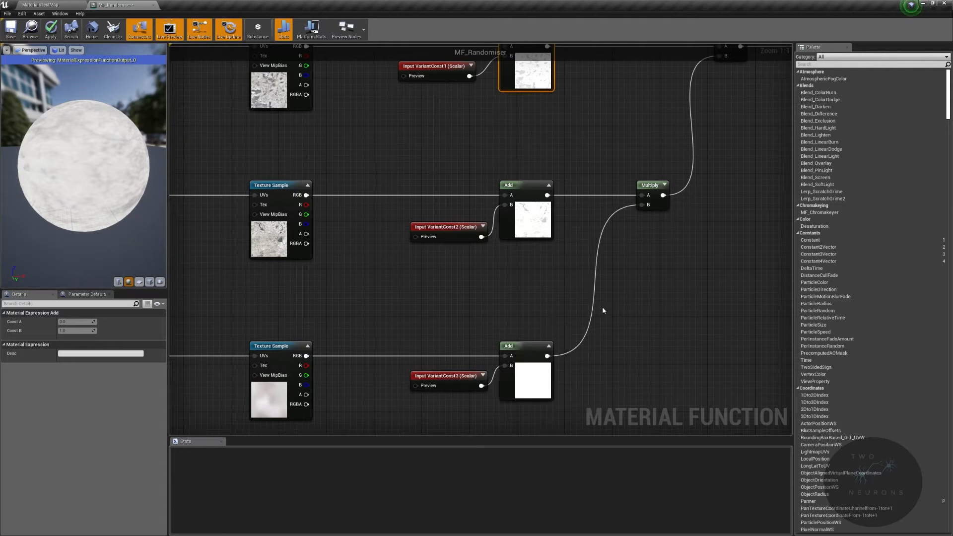
pyautogui.moveTo(652, 192); pyautogui.dragTo(541, 286, button='right')
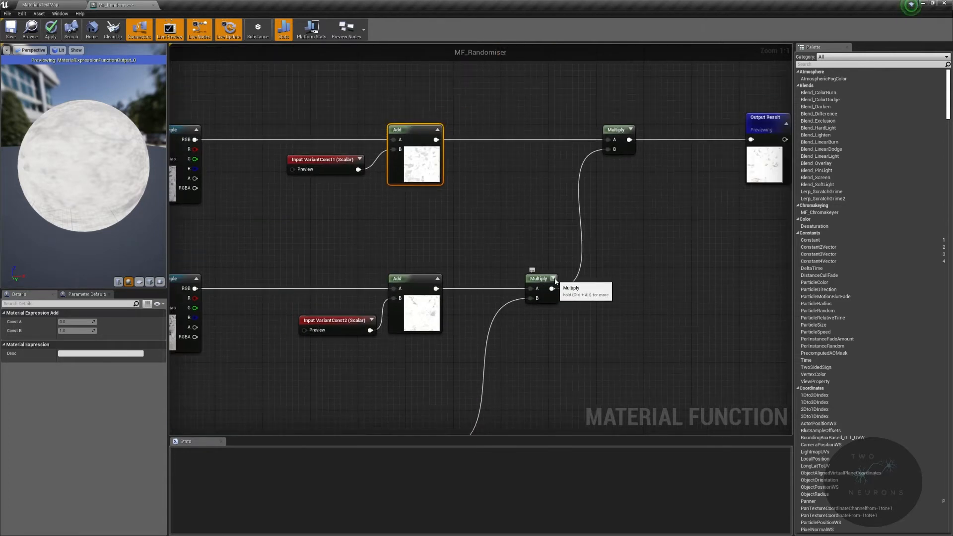
pyautogui.click(554, 278)
pyautogui.click(631, 129)
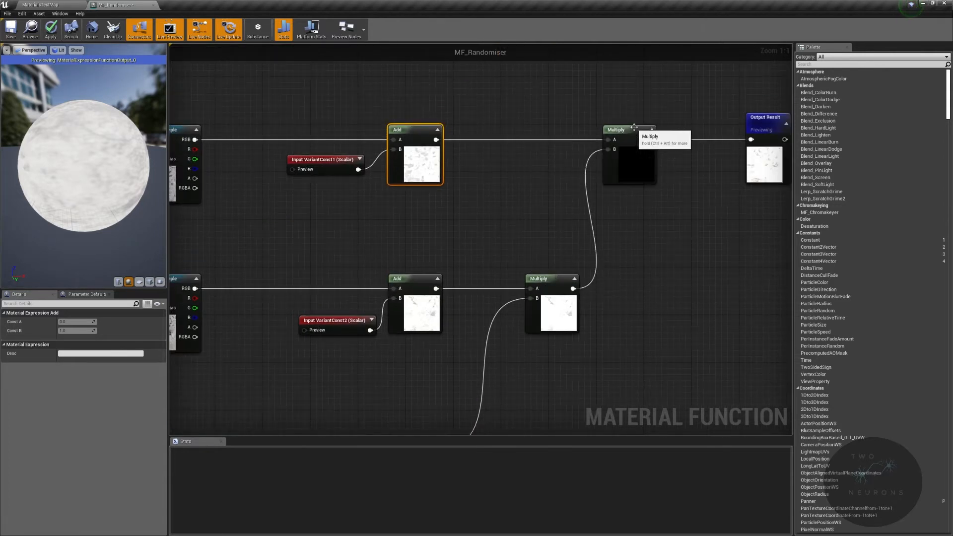
# - Apply the MF_Randomiser changes, and open the MF_RockLayer function from the M_Landscape material in the Ground folder
pyautogui.click(50, 29)
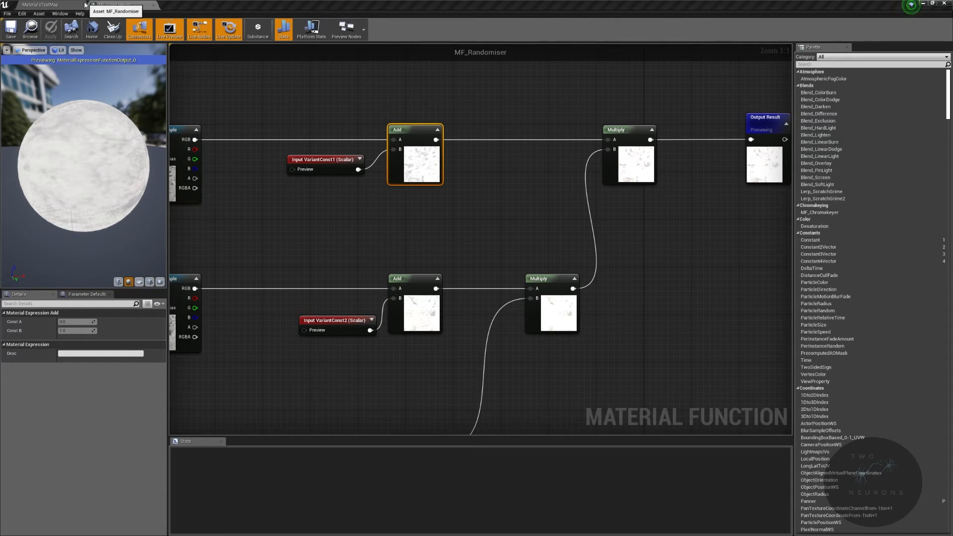
pyautogui.click(40, 5)
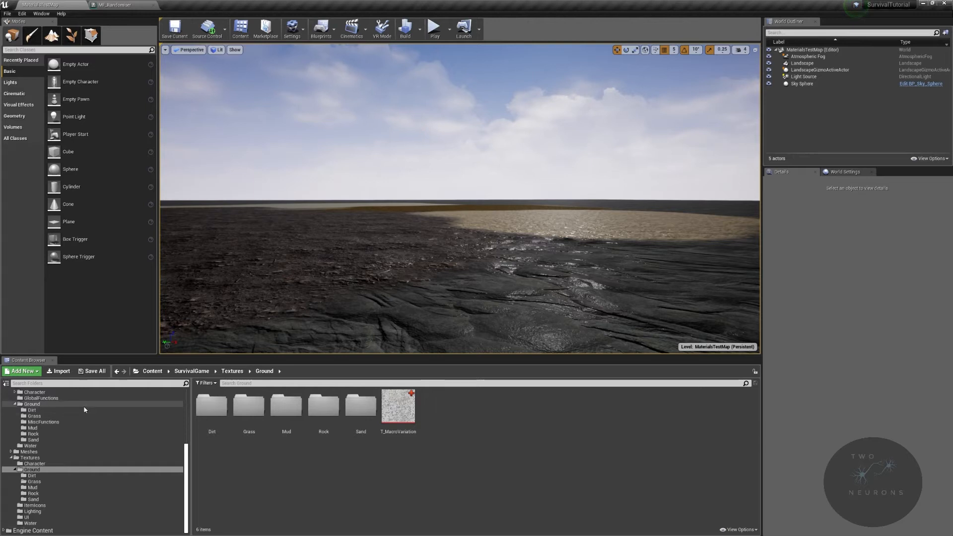
pyautogui.click(32, 404)
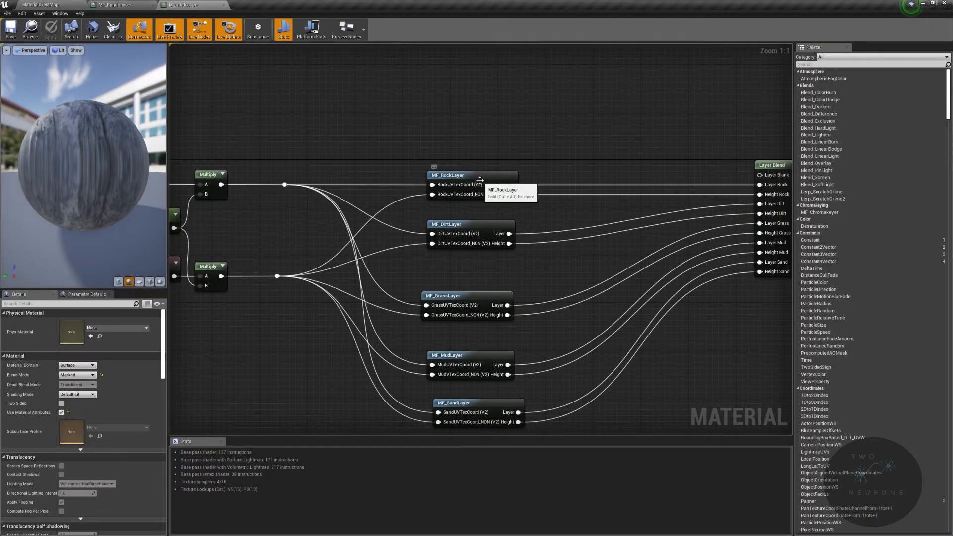
pyautogui.doubleClick(480, 190)
# - Insert a Multiply node between the Lerp output and the BaseColor input of the MakeMaterialAttributes node
pyautogui.scroll(-5, 704, 386)
pyautogui.scroll(5, 581, 245)
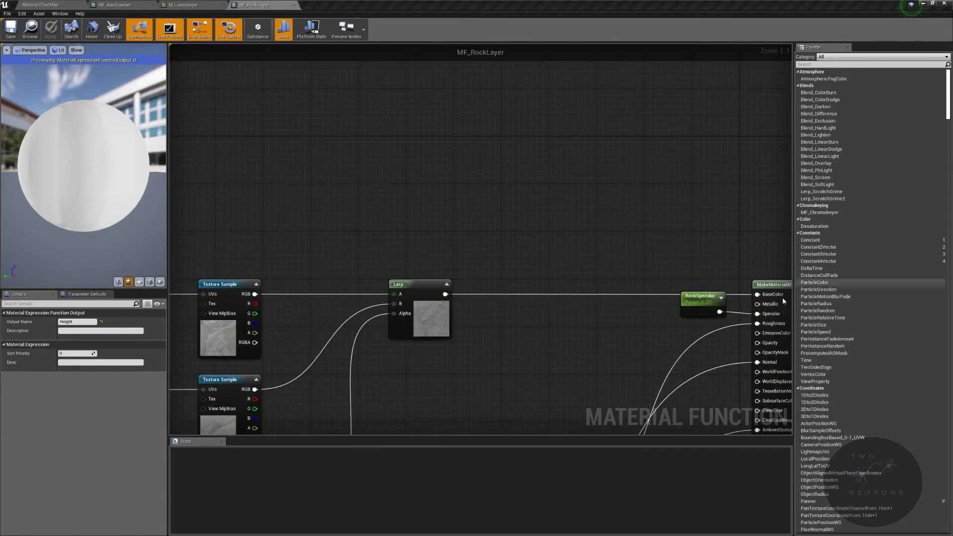
pyautogui.keyDown('ctrl'); pyautogui.moveTo(756, 294); pyautogui.dragTo(582, 290); pyautogui.keyUp('ctrl')
pyautogui.write('multiply')
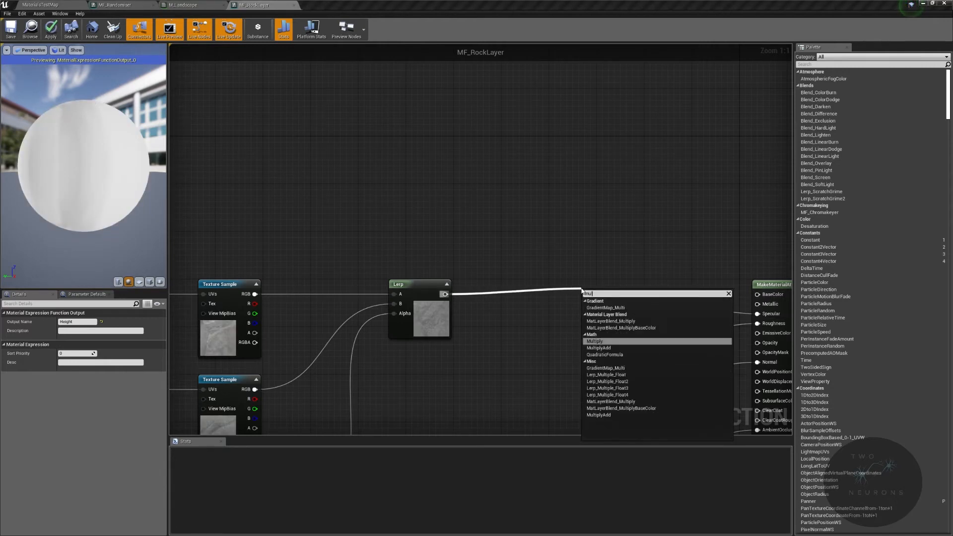
pyautogui.press('Return')
pyautogui.moveTo(582, 291); pyautogui.dragTo(544, 282)
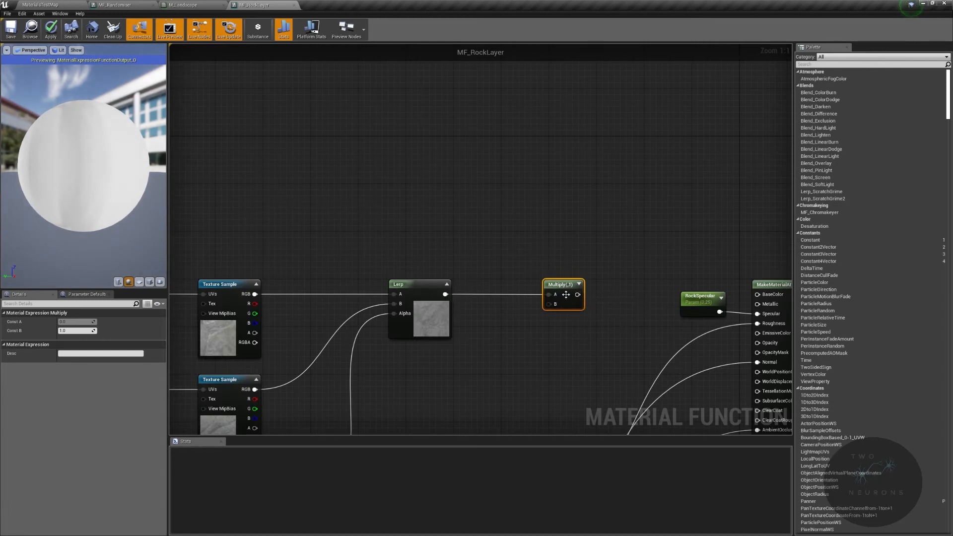
pyautogui.moveTo(578, 294); pyautogui.dragTo(765, 297)
# - Add a material function call to MF_Randomiser above the Lerp and connect its Result to the new Multiply's B input
pyautogui.moveTo(485, 140); pyautogui.dragTo(549, 257, button='right')
pyautogui.rightClick(430, 161)
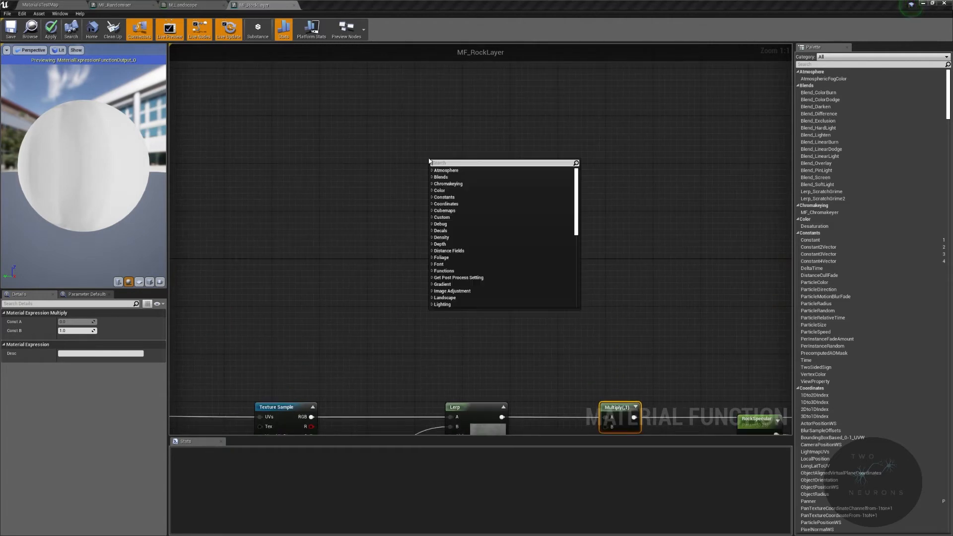
pyautogui.write('funct call')
pyautogui.press('Return')
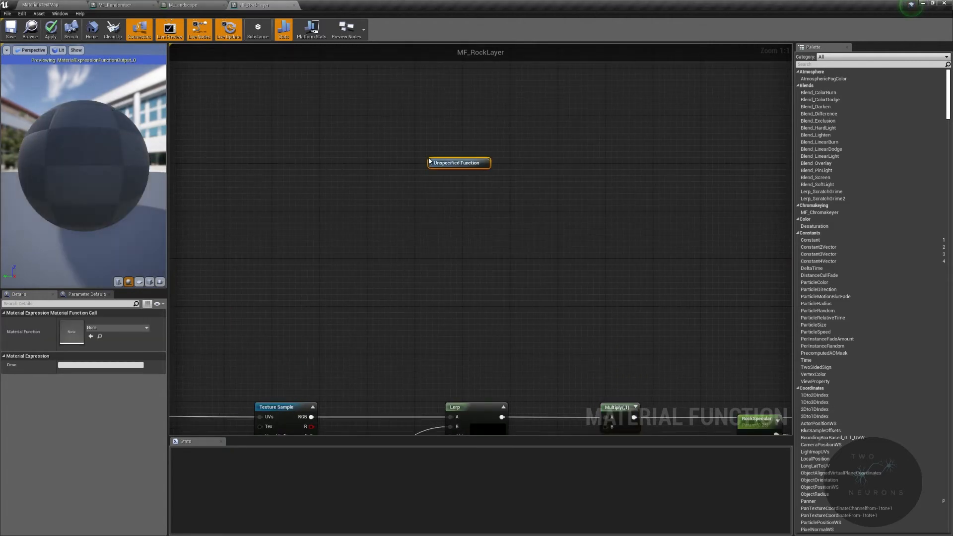
pyautogui.click(140, 328)
pyautogui.write('random')
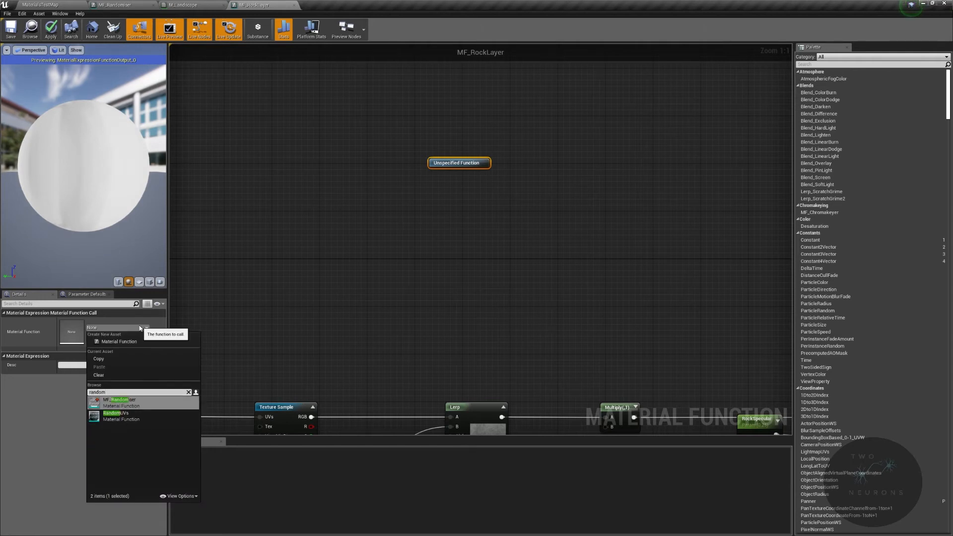
pyautogui.click(120, 403)
pyautogui.moveTo(560, 244); pyautogui.dragTo(488, 178, button='right')
pyautogui.moveTo(455, 112); pyautogui.dragTo(565, 366)
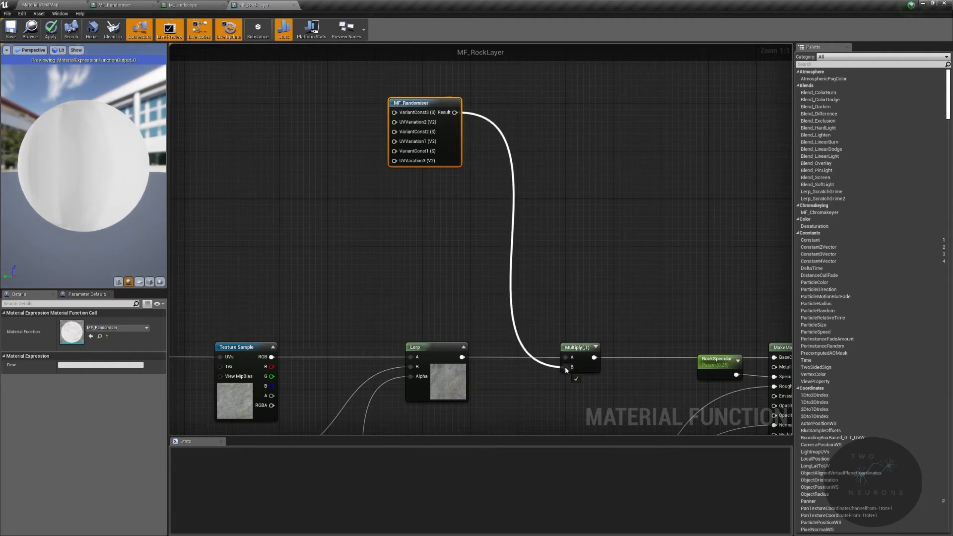
# - Promote MF_Randomiser's VariantConst3 input to a parameter named RockVariantConst3 and place it to the upper left of the function node
pyautogui.moveTo(391, 194); pyautogui.dragTo(406, 257, button='right')
pyautogui.moveTo(507, 319); pyautogui.dragTo(563, 260, button='right')
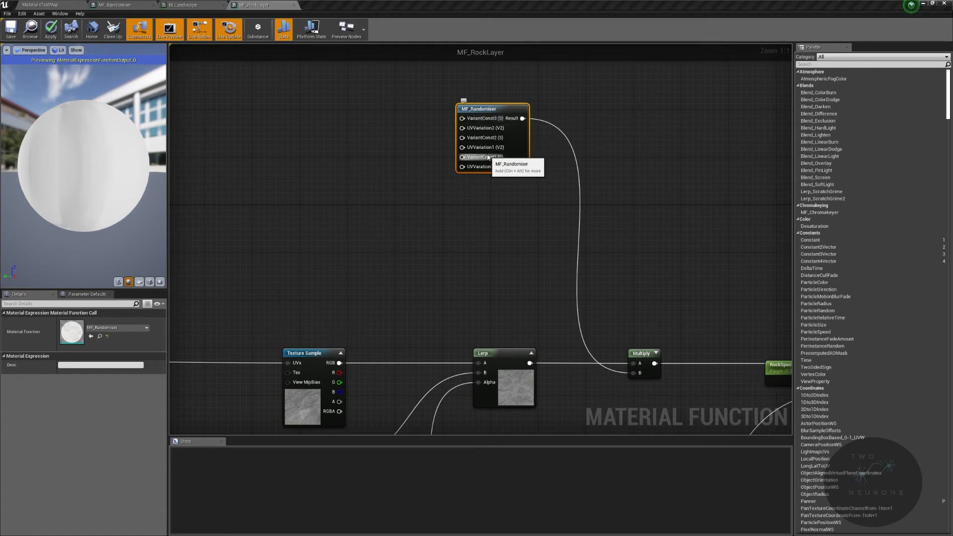
pyautogui.rightClick(491, 122)
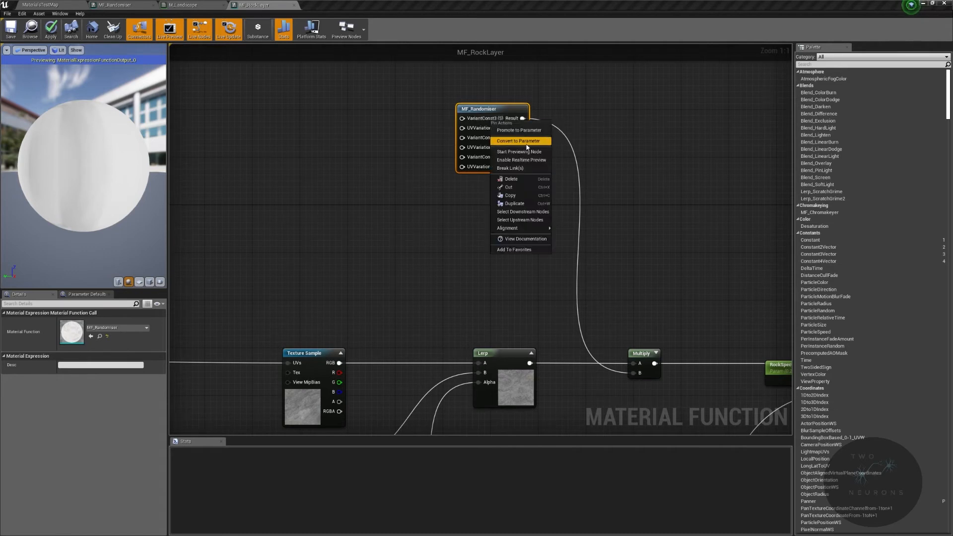
pyautogui.click(529, 131)
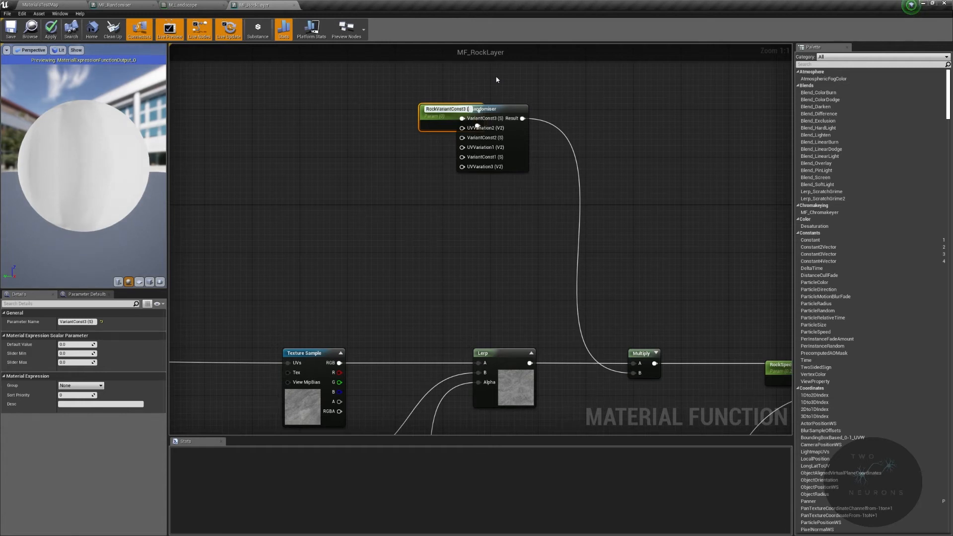
pyautogui.press('Return')
pyautogui.moveTo(474, 104); pyautogui.dragTo(425, 92)
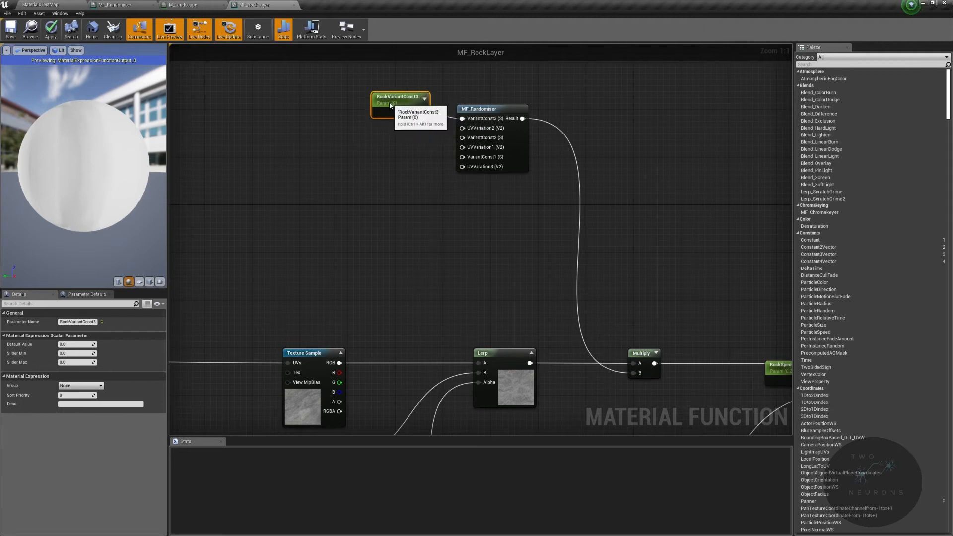
# - Assign RockVariantConst3 to the Rock group, set its default value to 0.5 and nudge the node slightly upwards
pyautogui.click(100, 386)
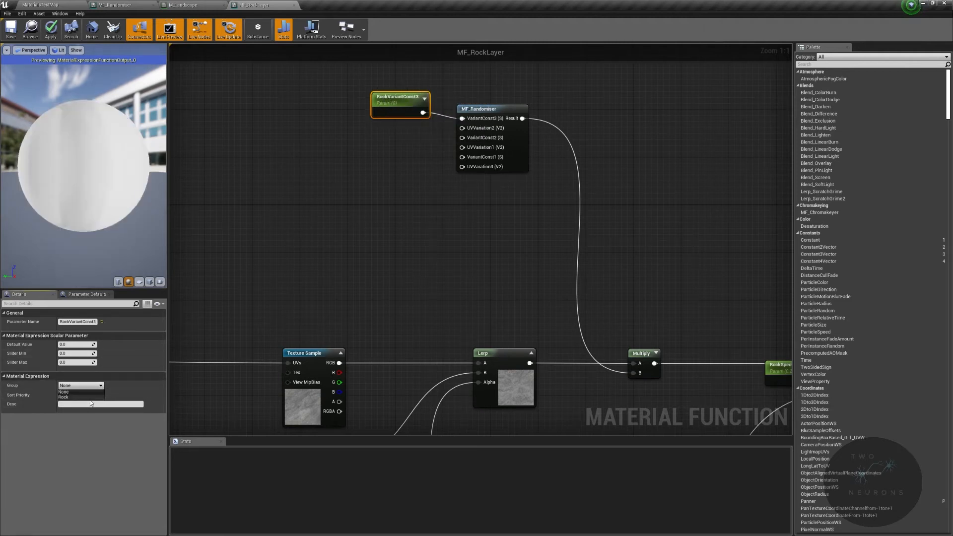
pyautogui.click(74, 395)
pyautogui.click(76, 344)
pyautogui.write('5')
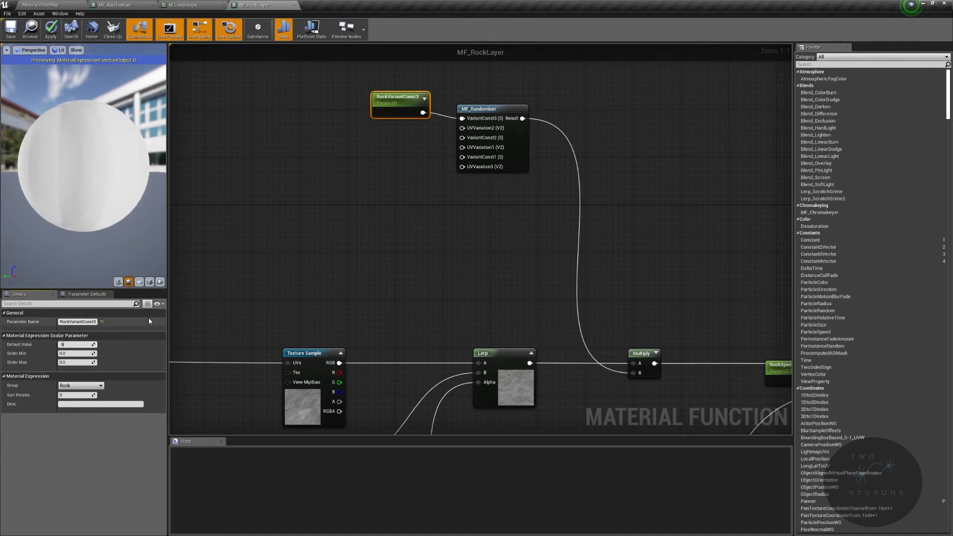
pyautogui.press('Return')
pyautogui.click(389, 77)
pyautogui.moveTo(390, 100); pyautogui.dragTo(390, 93)
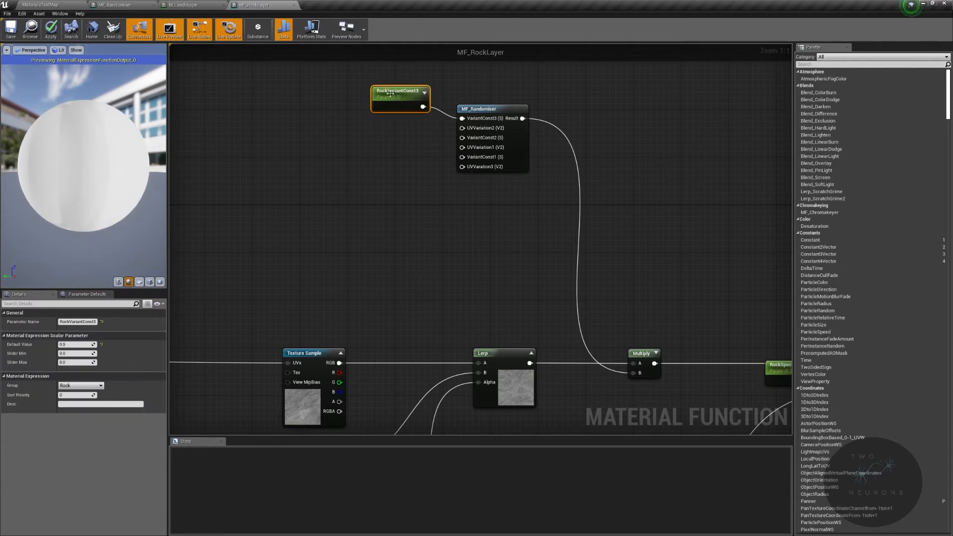
# - Promote the UVVariation2 input to a parameter named RockUVVariation2 and place it directly beneath RockVariantConst3
pyautogui.rightClick(464, 128)
pyautogui.click(482, 139)
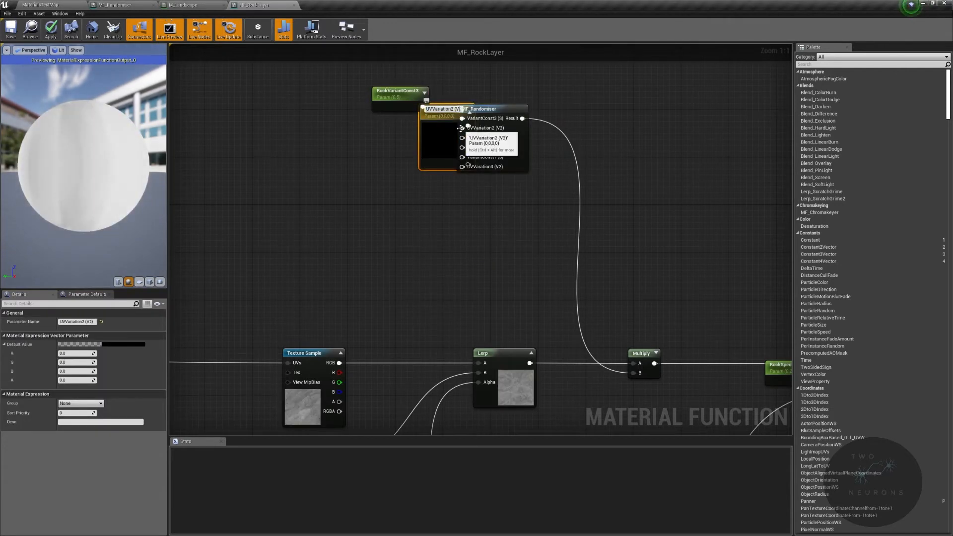
pyautogui.click(426, 109)
pyautogui.write('Rock')
pyautogui.press('Return')
pyautogui.moveTo(433, 111); pyautogui.dragTo(385, 122)
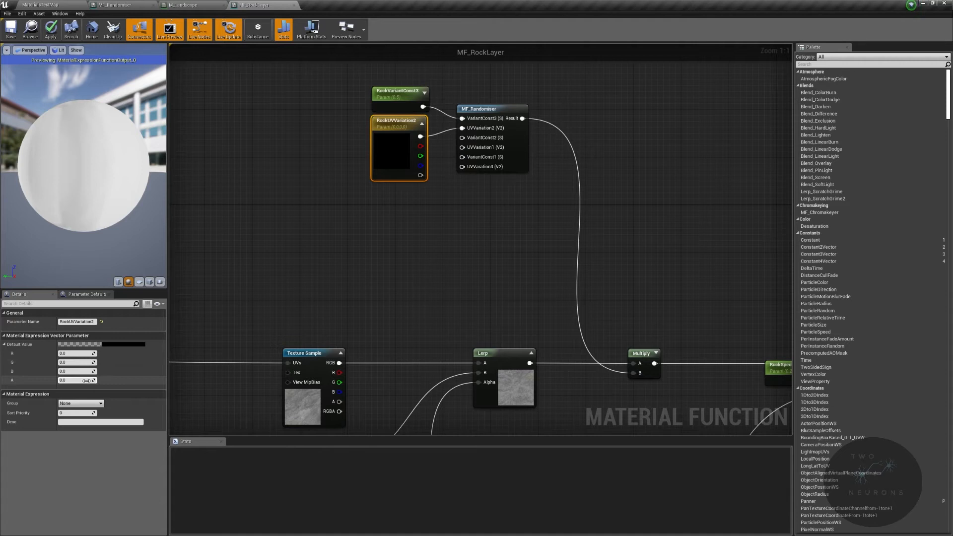
# - Set RockUVVariation2's default R and G values to 0.2
pyautogui.click(86, 352)
pyautogui.write('.2')
pyautogui.press('Tab')
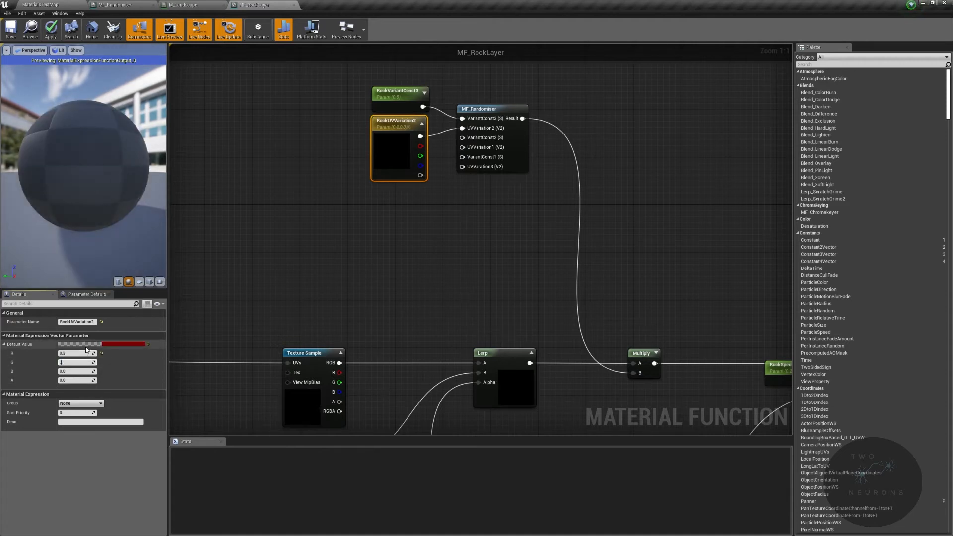
pyautogui.write('1')
pyautogui.press('Return')
# - Collapse RockUVVariation2's preview and move it together with RockVariantConst3 further up and away from MF_Randomiser
pyautogui.moveTo(336, 83); pyautogui.dragTo(382, 124)
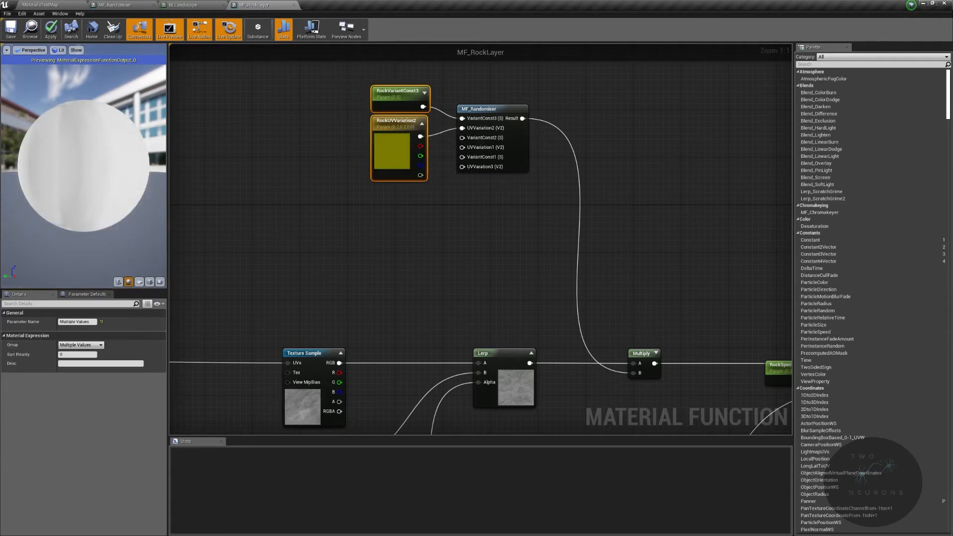
pyautogui.click(421, 123)
pyautogui.moveTo(396, 149); pyautogui.dragTo(360, 107)
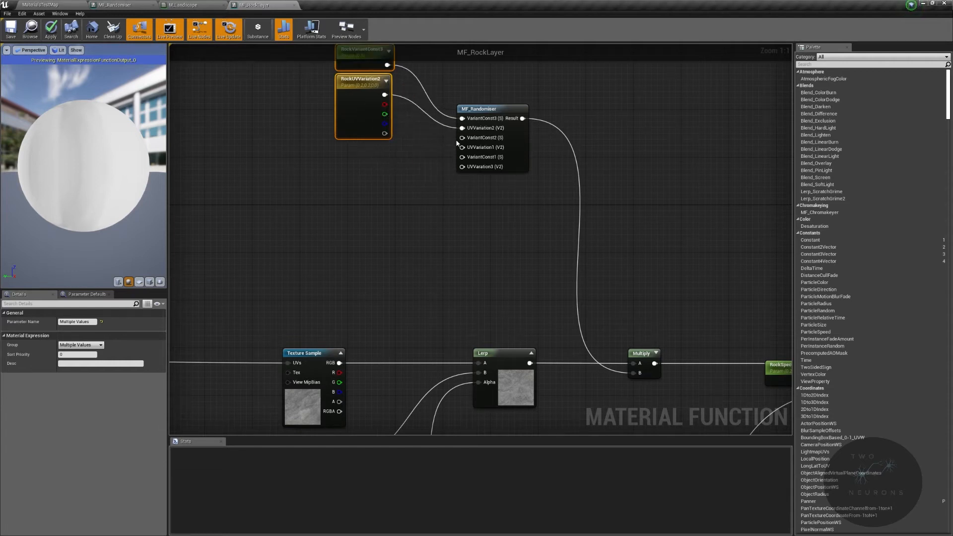
# - Promote MF_Randomiser's VariantConst2 input to a parameter named RockVariantConst2 and place it beneath RockUVVariation2
pyautogui.rightClick(462, 138)
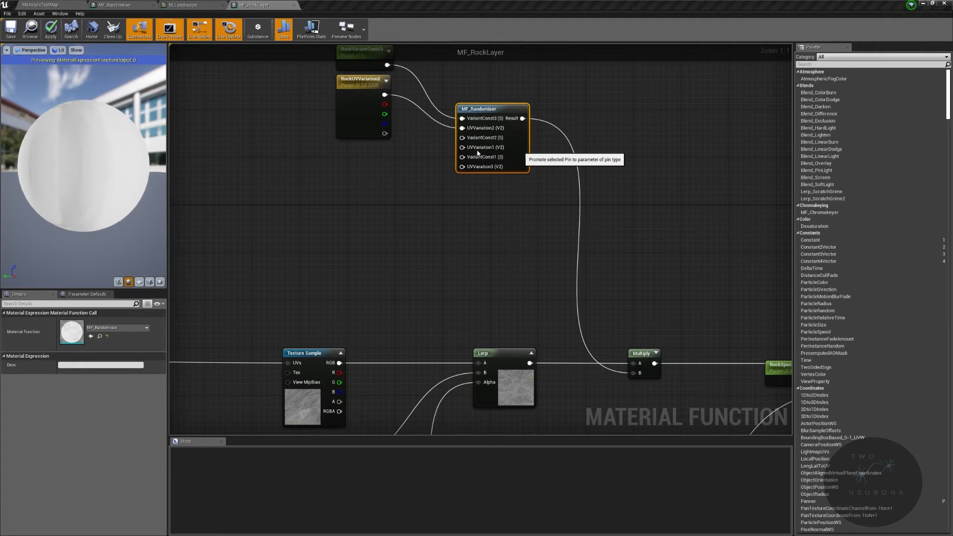
pyautogui.click(478, 149)
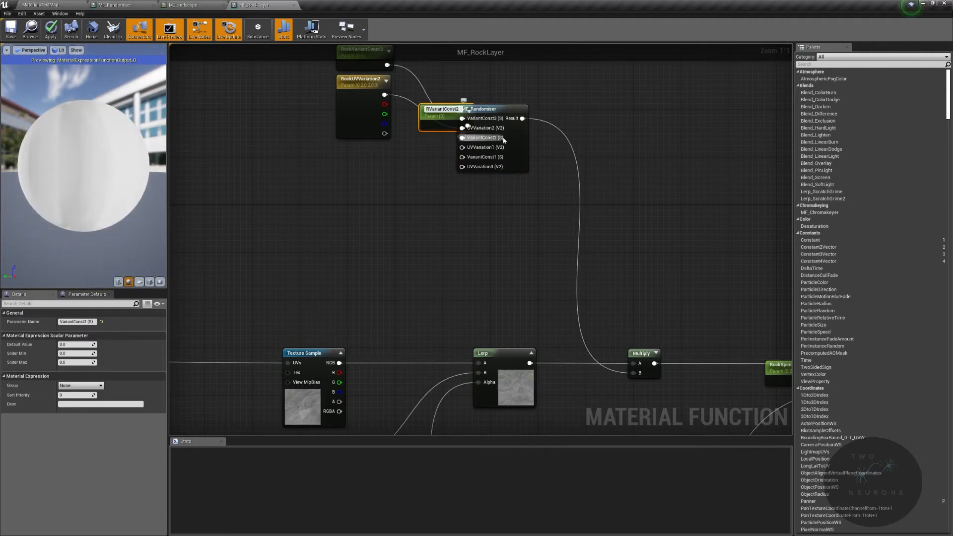
pyautogui.write('Rock')
pyautogui.press('Return')
pyautogui.moveTo(450, 116); pyautogui.dragTo(366, 158)
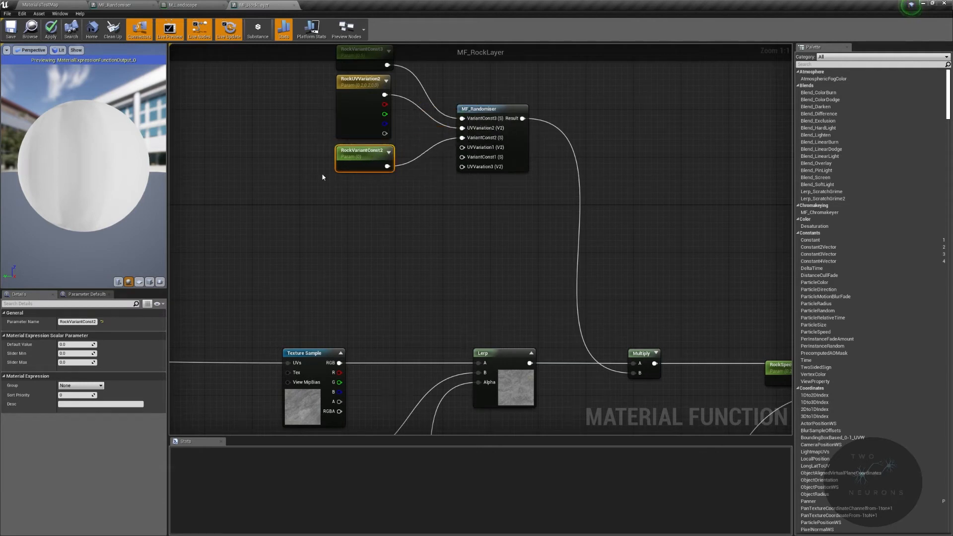
# - Set RockVariantConst2's default value to 0.5
pyautogui.click(75, 344)
pyautogui.write('.43')
pyautogui.press('Return')
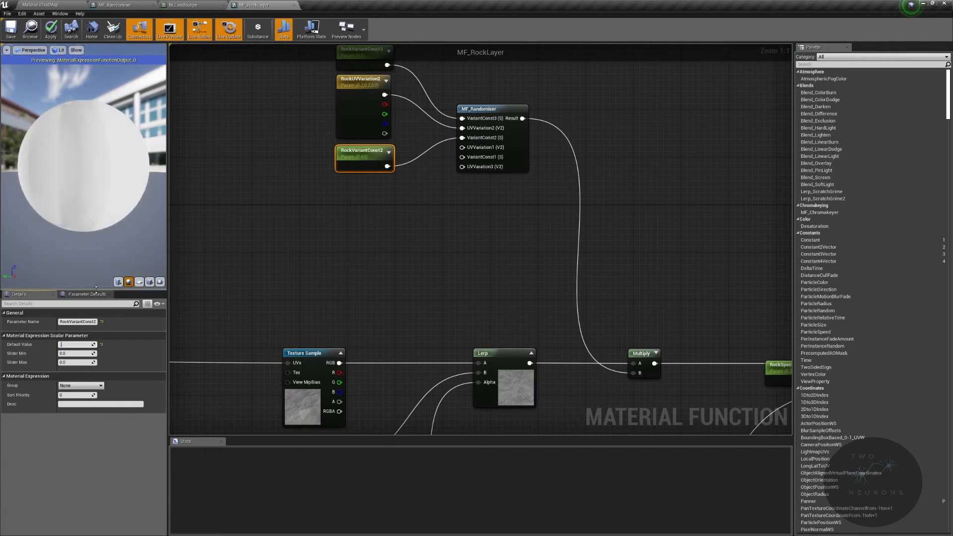
# - Promote MF_Randomiser's UVVariation1 input to a parameter named RockUVVariation1
pyautogui.rightClick(495, 145)
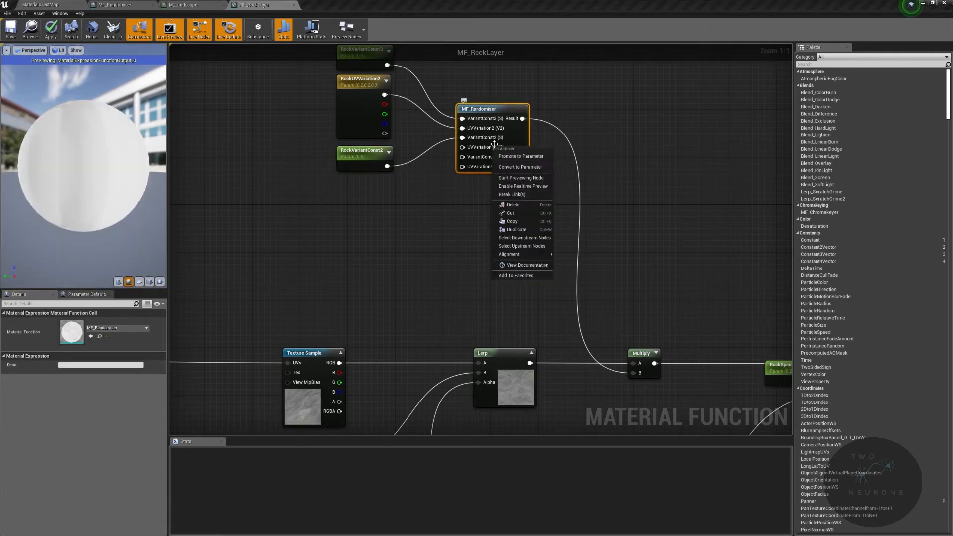
pyautogui.click(535, 157)
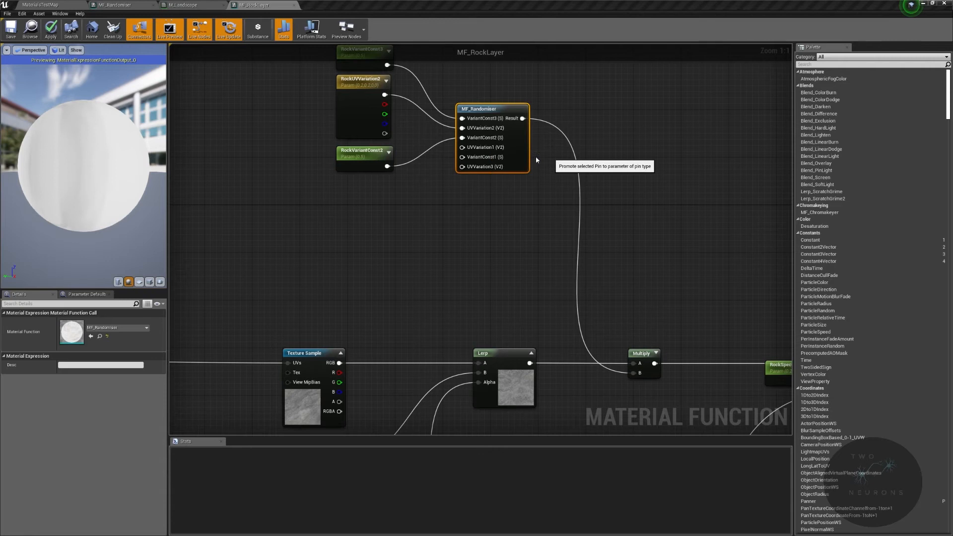
pyautogui.write('UVVariation1 (V2')
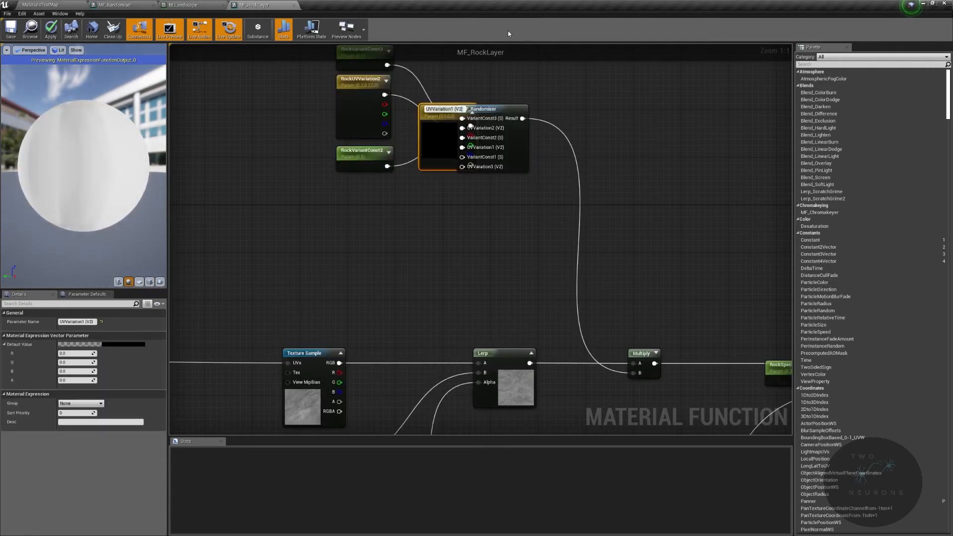
pyautogui.press('Home')
pyautogui.write('Rock')
pyautogui.press('Return')
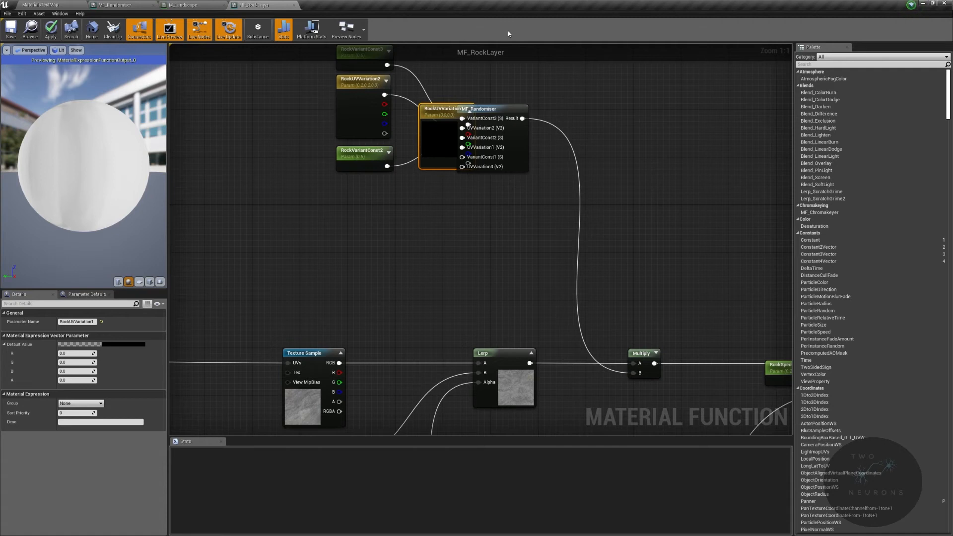
# - Assign RockVariantConst2 and RockUVVariation2 to the Rock group
pyautogui.click(366, 152)
pyautogui.write('Rock')
pyautogui.press('Return')
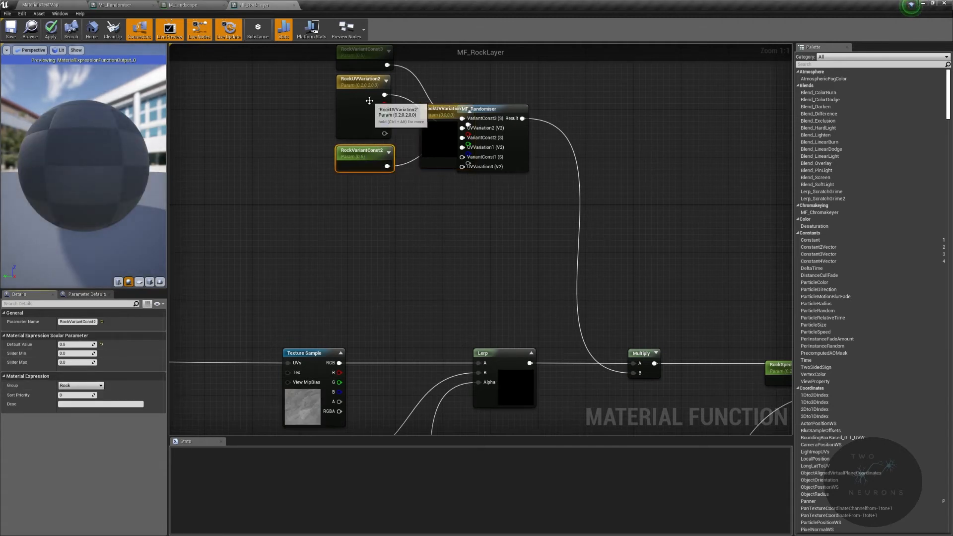
pyautogui.click(370, 101)
pyautogui.click(94, 415)
# - Place RockUVVariation1 beneath RockVariantConst2 and set RockUVVariation2's default R and G values to 0.05
pyautogui.moveTo(445, 115); pyautogui.dragTo(361, 186)
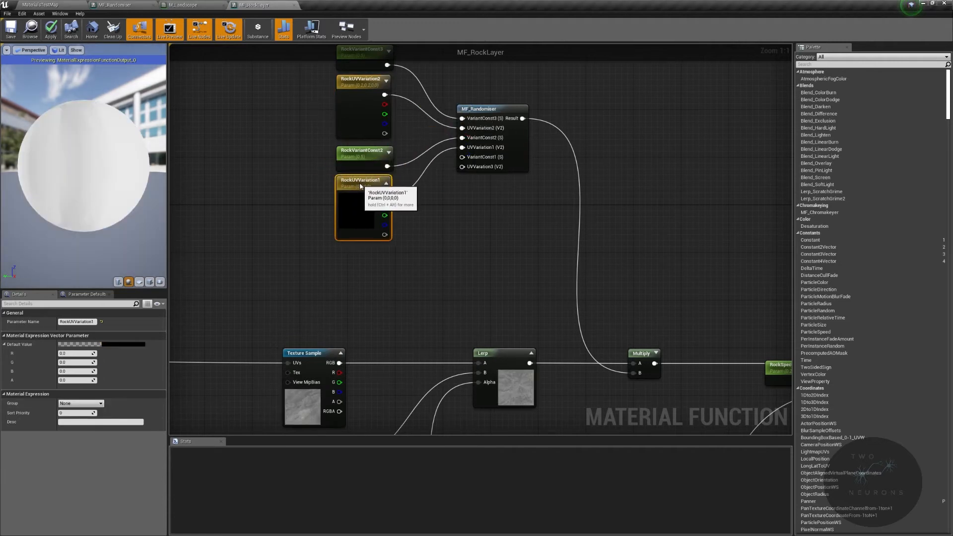
pyautogui.moveTo(360, 186); pyautogui.dragTo(354, 213, button='right')
pyautogui.click(363, 151)
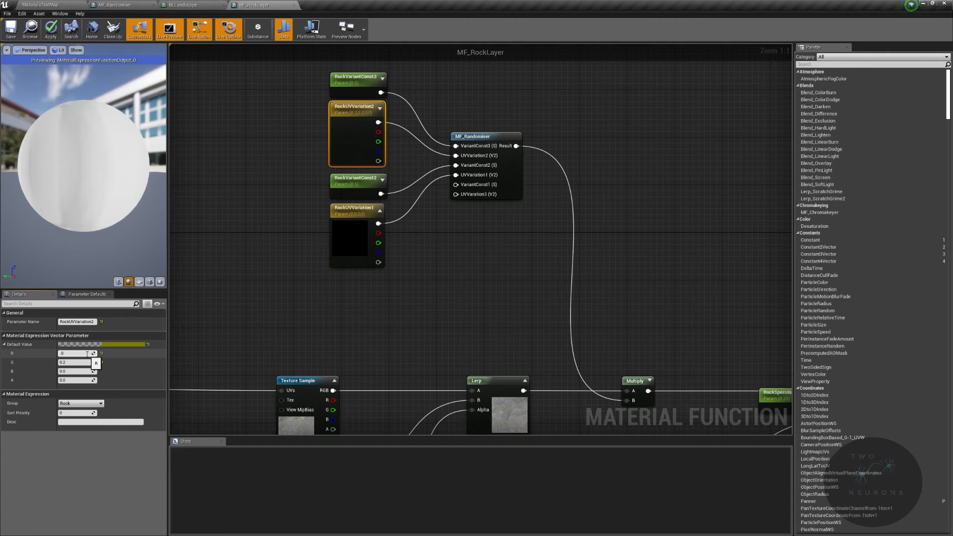
pyautogui.press('Tab')
pyautogui.write('.05')
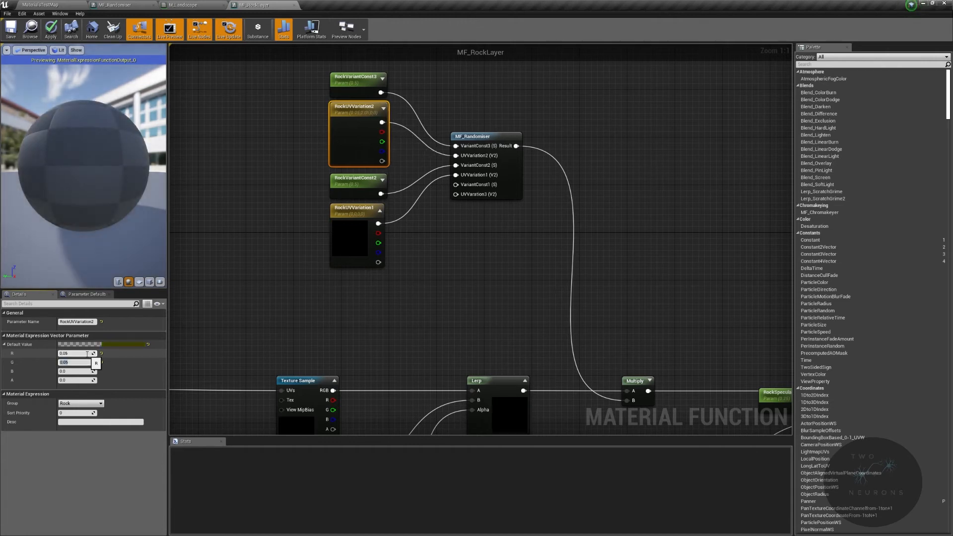
pyautogui.press('Return')
# - Set RockUVVariation1's default R and G values to 0.2
pyautogui.click(350, 238)
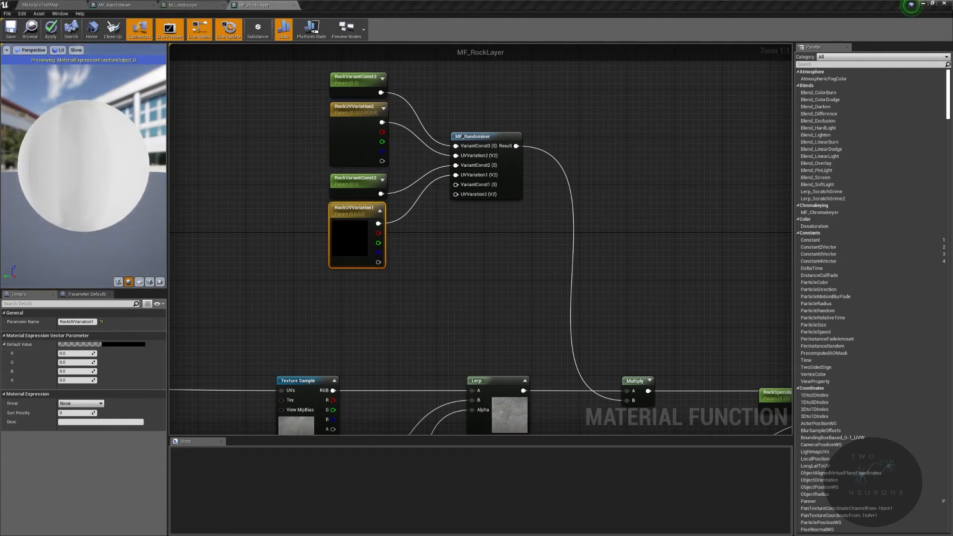
pyautogui.click(74, 353)
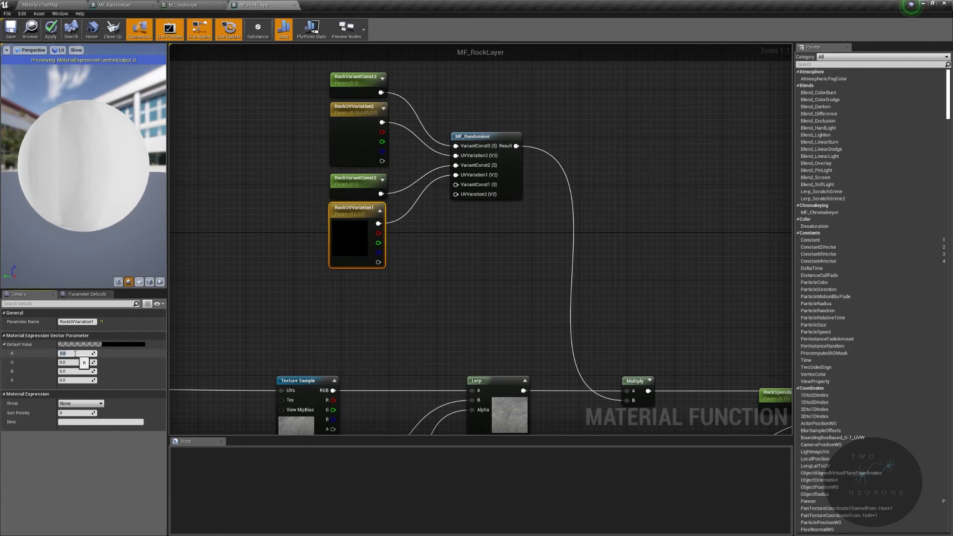
pyautogui.write('.2')
pyautogui.press('Tab')
pyautogui.write('.2')
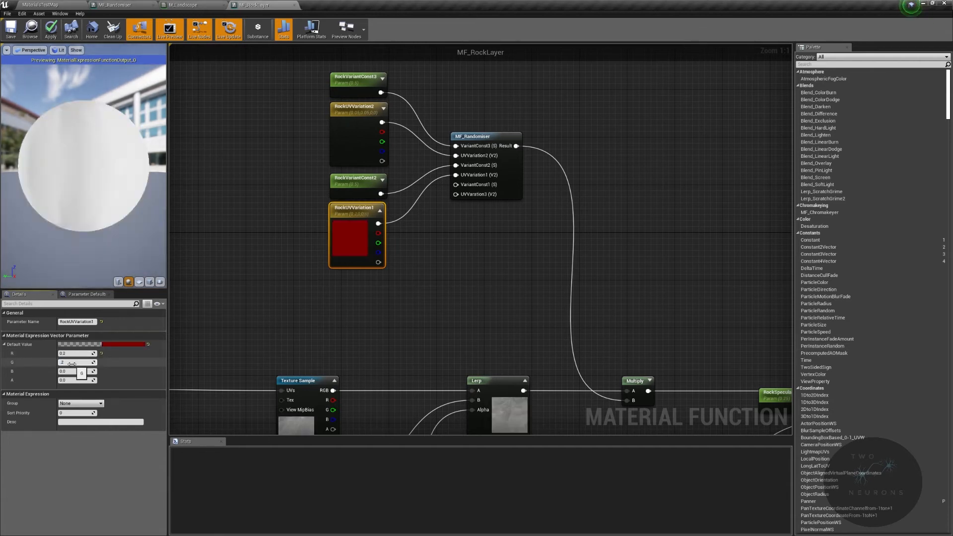
pyautogui.press('Return')
# - Collapse RockUVVariation1's preview and move all four rock variation parameters up and further from MF_Randomiser
pyautogui.click(380, 212)
pyautogui.moveTo(392, 221); pyautogui.dragTo(275, 81)
pyautogui.moveTo(360, 232); pyautogui.dragTo(324, 173)
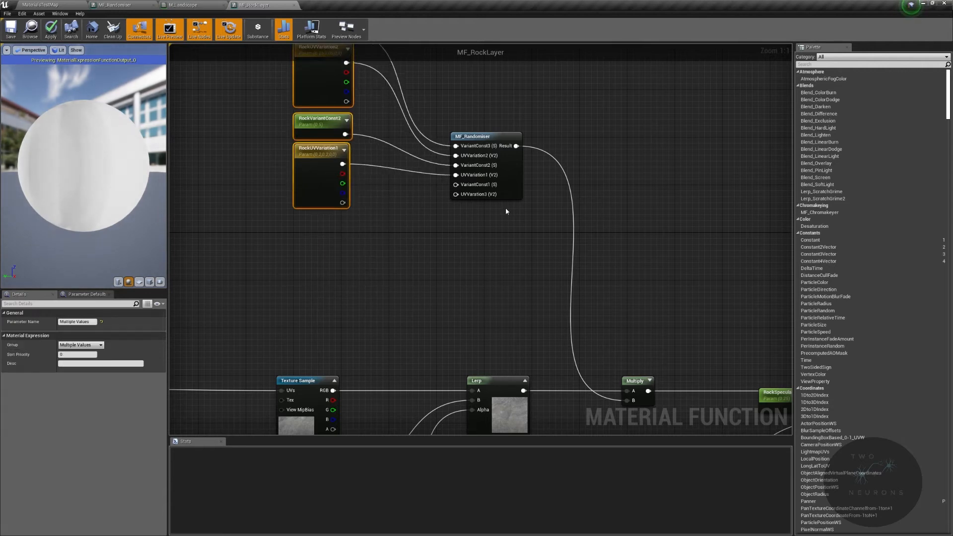
# - Promote MF_Randomiser's VariantConst1 input to a parameter named RockVariantConst1 and place it beneath RockUVVariation1
pyautogui.rightClick(466, 187)
pyautogui.click(496, 198)
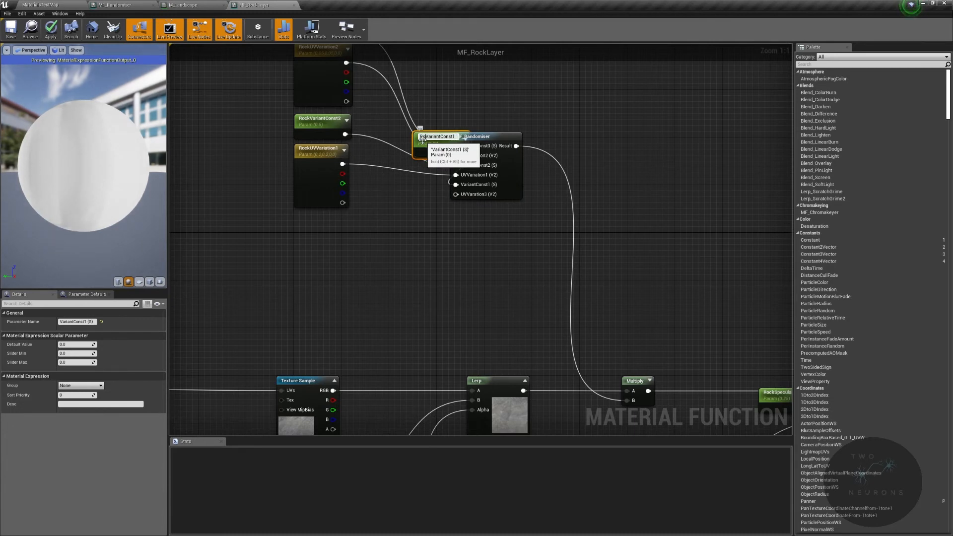
pyautogui.press('Return')
pyautogui.moveTo(422, 140); pyautogui.dragTo(307, 227)
# - Assign RockVariantConst1 to the Rock group and set its default value to 0.5
pyautogui.click(100, 386)
pyautogui.click(101, 386)
pyautogui.click(89, 398)
pyautogui.click(83, 346)
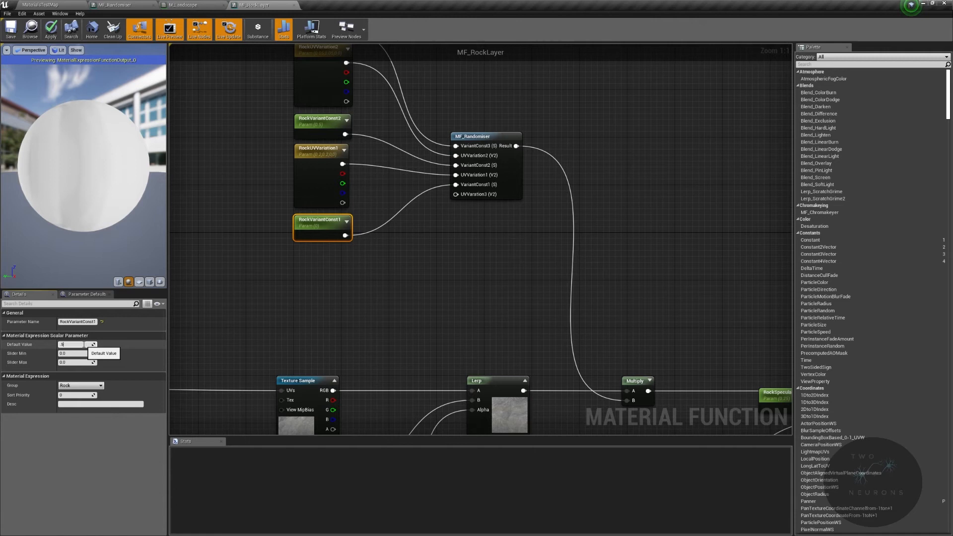
pyautogui.write('.5')
pyautogui.press('Return')
# - Promote the remaining UVVaration3 input to a parameter named RockUVVaration3 and place it beneath RockVariantConst1
pyautogui.rightClick(455, 195)
pyautogui.press('Escape')
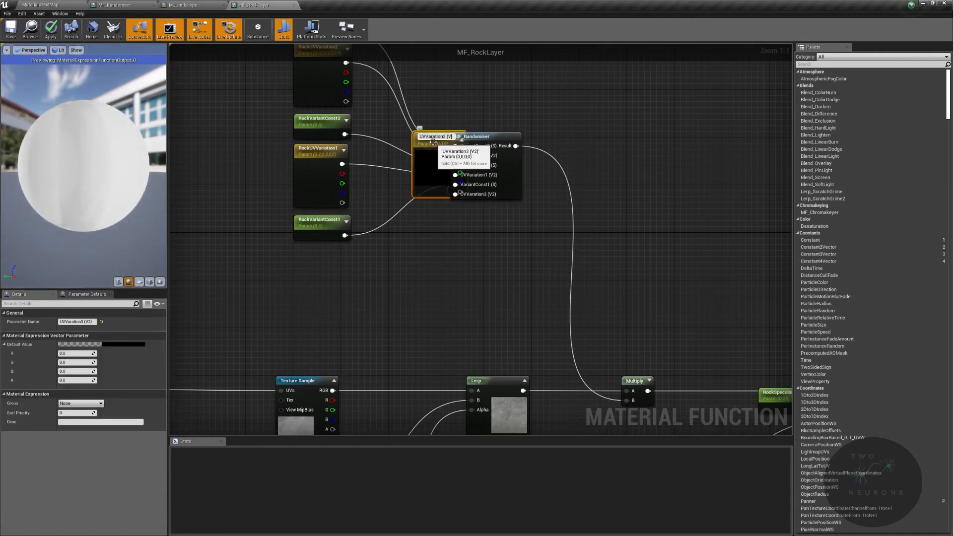
pyautogui.press('Return')
pyautogui.moveTo(434, 143); pyautogui.dragTo(314, 256)
# - Set RockUVVaration3's default R and G values to 0.003 and assign it to the Rock group
pyautogui.click(68, 352)
pyautogui.write('0.003')
pyautogui.press('Tab')
pyautogui.write('0.003')
pyautogui.press('Return')
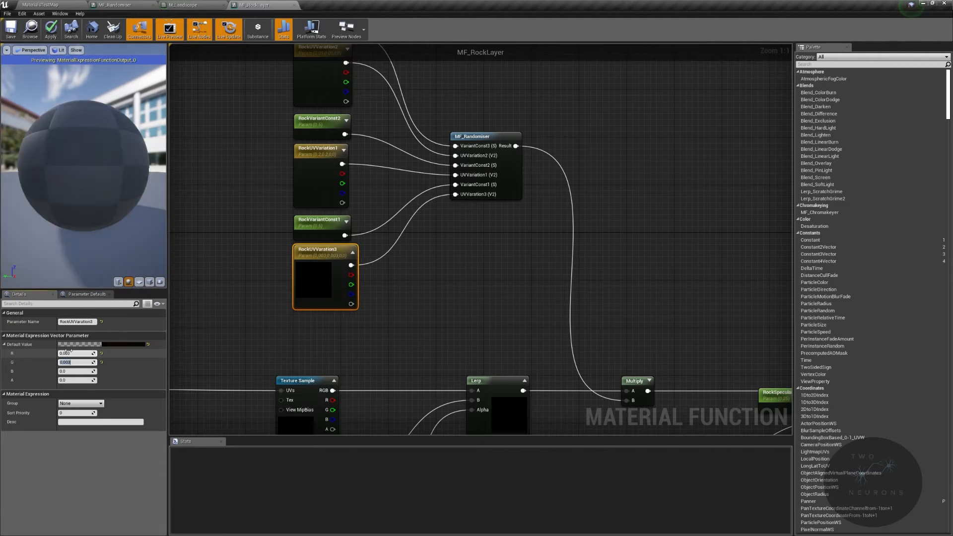
pyautogui.click(100, 403)
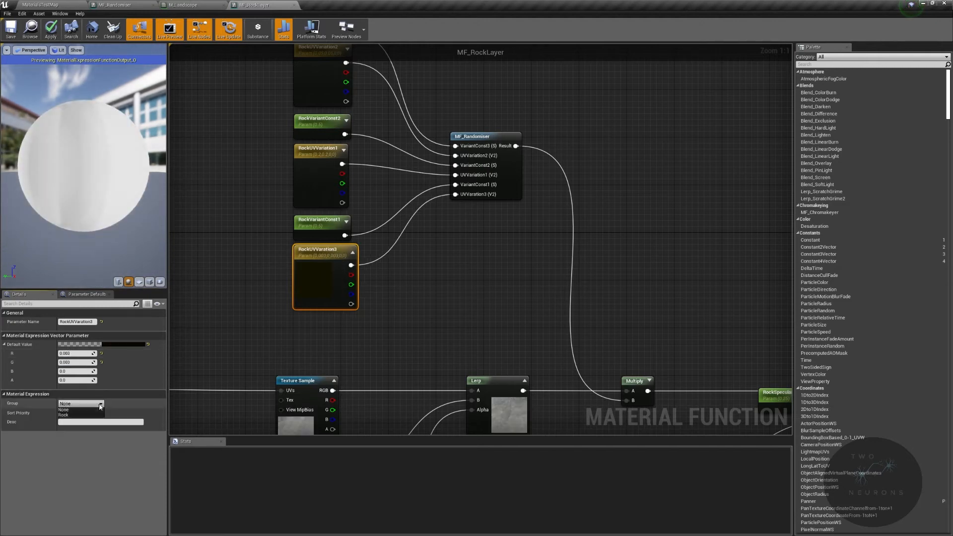
pyautogui.click(63, 414)
# - Check the rock parameter defaults for ungrouped entries and assign RockUVVariation1 to the Rock group
pyautogui.click(87, 294)
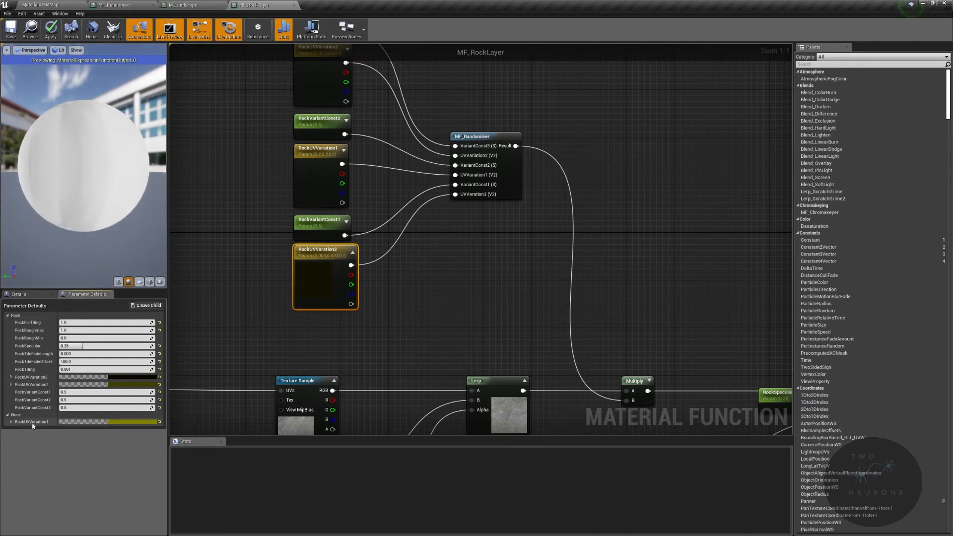
pyautogui.moveTo(309, 264); pyautogui.dragTo(321, 373, button='right')
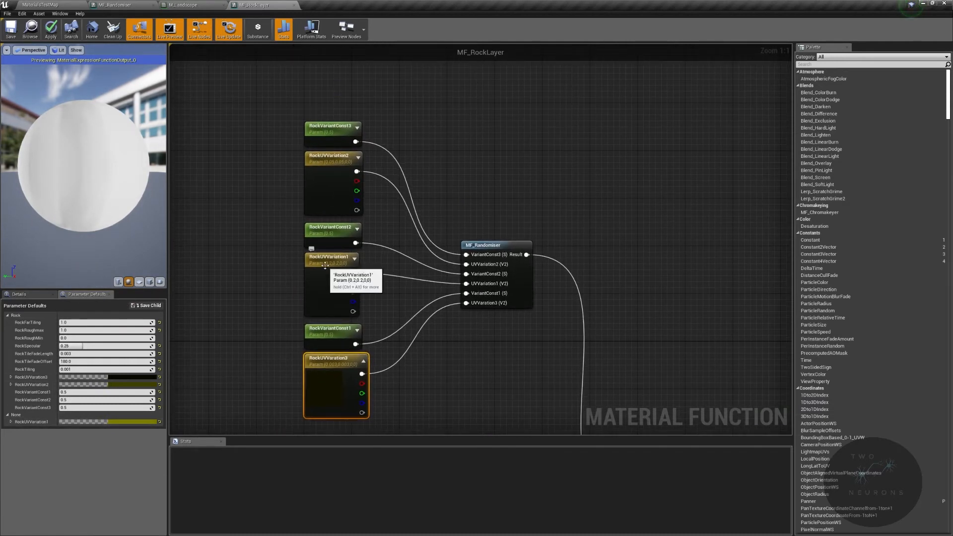
pyautogui.click(321, 278)
pyautogui.click(81, 403)
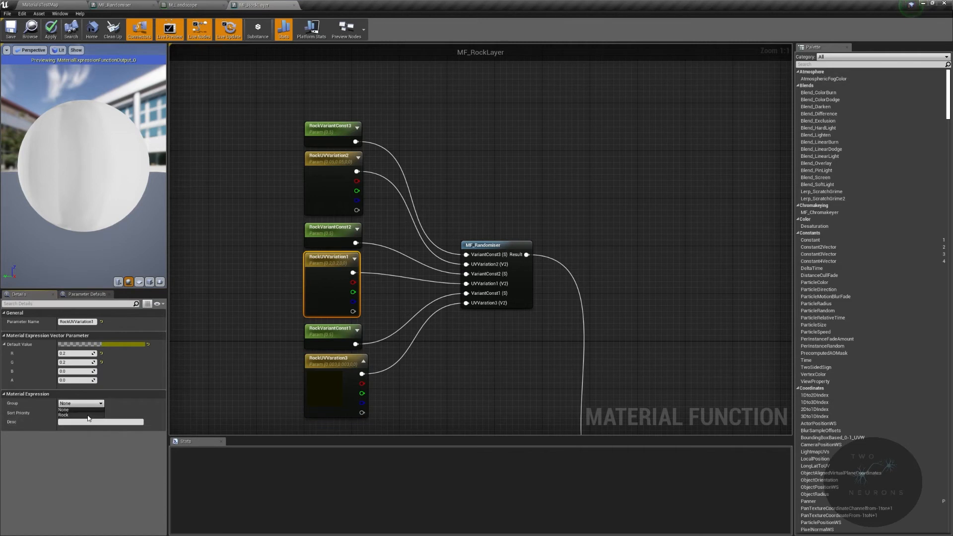
pyautogui.click(72, 420)
pyautogui.click(86, 295)
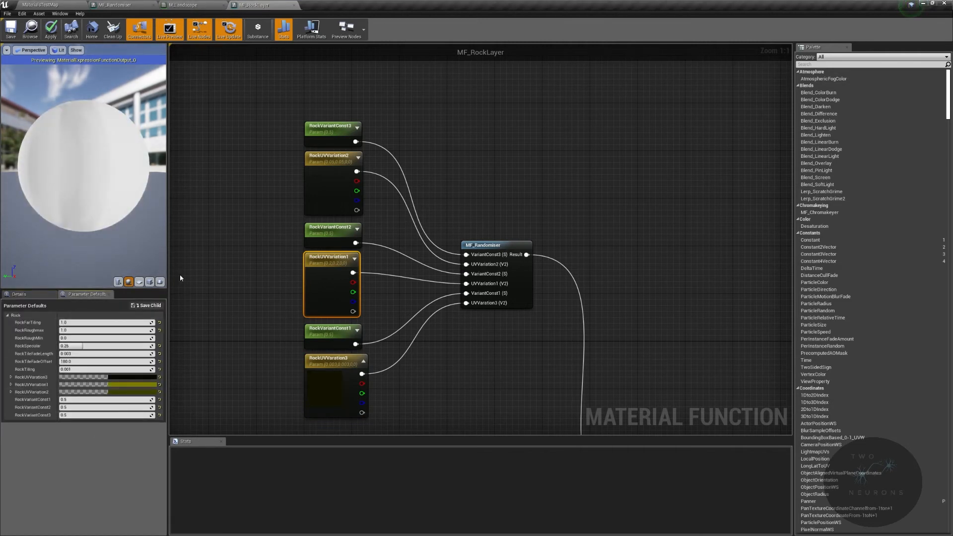
# - Apply the changes to the MF_RockLayer material function
pyautogui.click(51, 29)
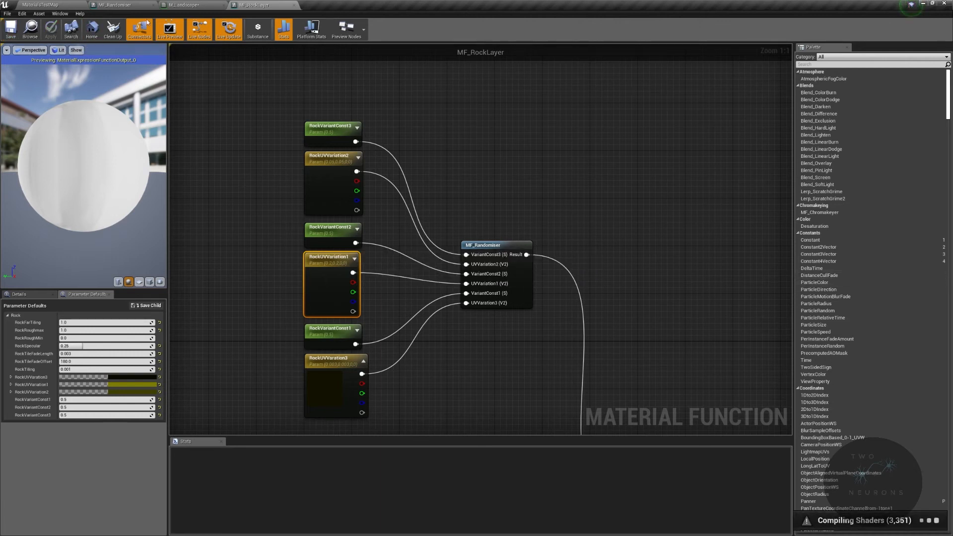
pyautogui.click(22, 4)
pyautogui.click(262, 5)
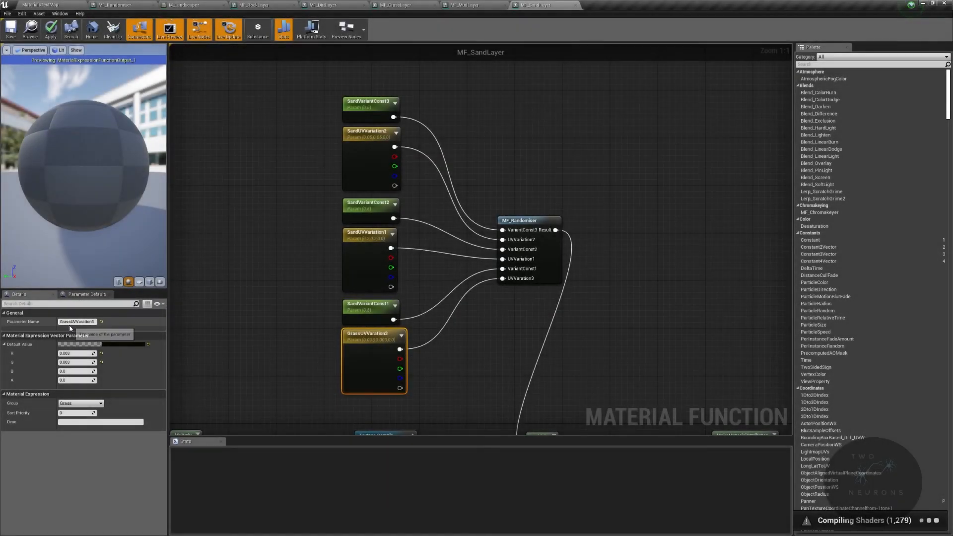
# - In MF_SandLayer, rename the GrassUVVaration3 parameter to SandUVVaration3 and assign it to the Sand group
pyautogui.moveTo(71, 322); pyautogui.dragTo(56, 320)
pyautogui.write('Sand')
pyautogui.press('Return')
pyautogui.click(81, 404)
pyautogui.click(88, 415)
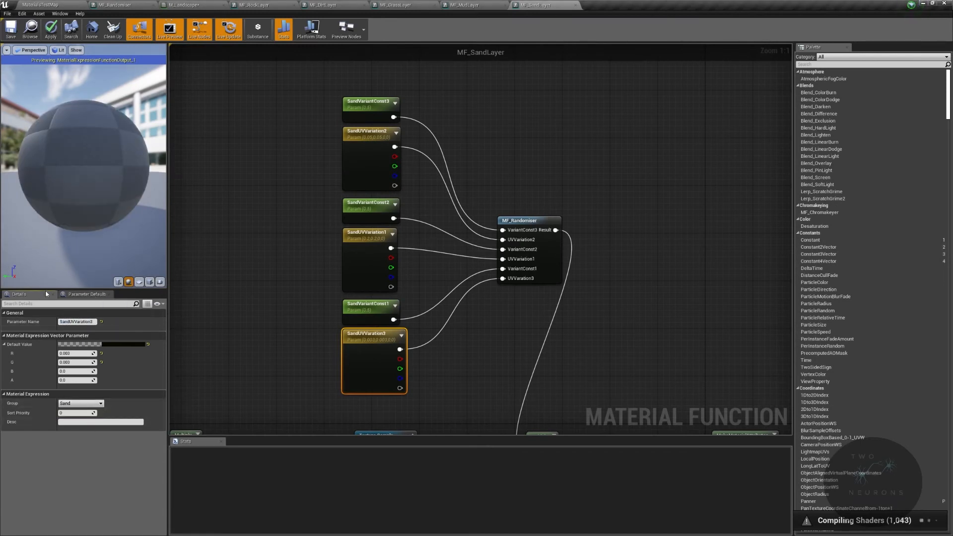
# - Review the parameter defaults of the sand, mud, grass and dirt layer functions for correct names and groups
pyautogui.click(91, 295)
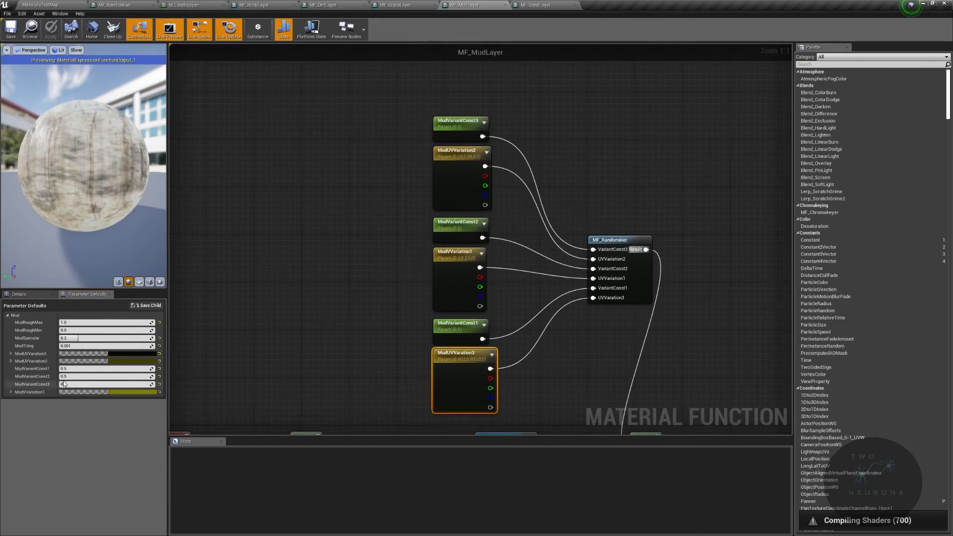
pyautogui.click(396, 5)
pyautogui.click(82, 294)
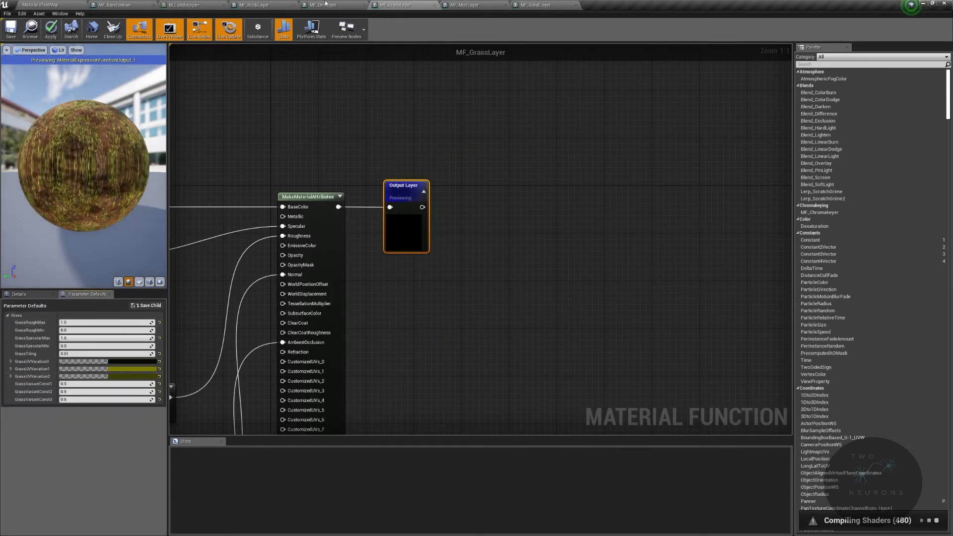
pyautogui.click(325, 5)
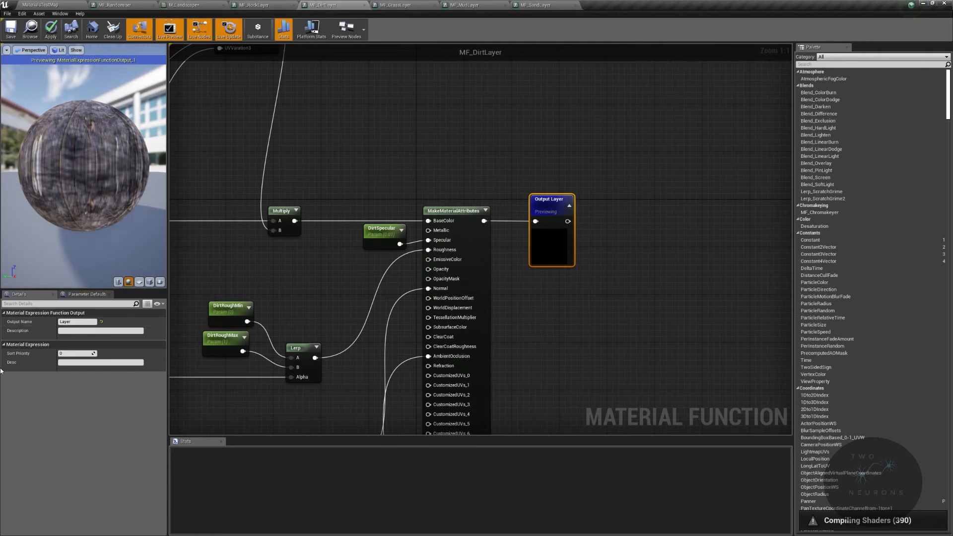
pyautogui.click(83, 294)
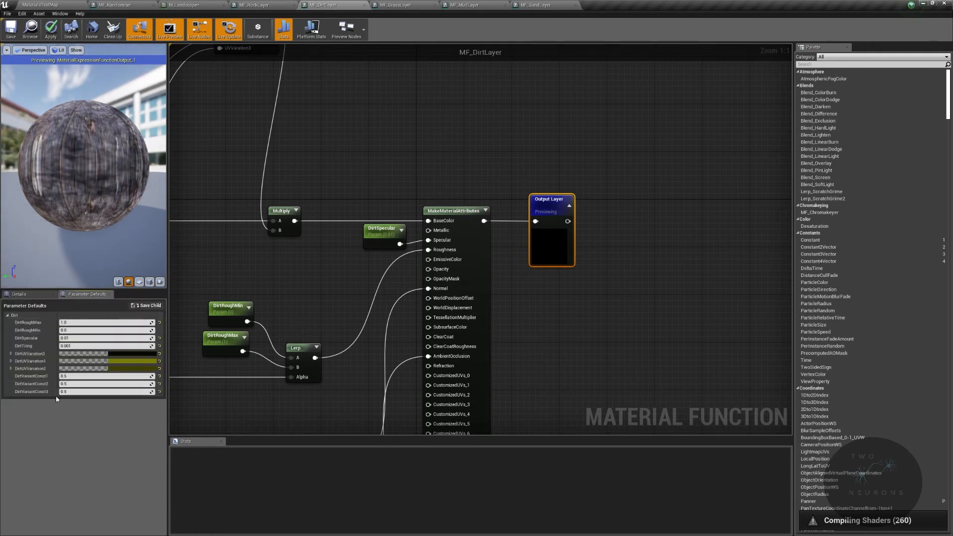
# - In MF_RockLayer, expand the preview of the Multiply node that combines the texture Lerp with the randomiser result and apply the changes
pyautogui.click(258, 5)
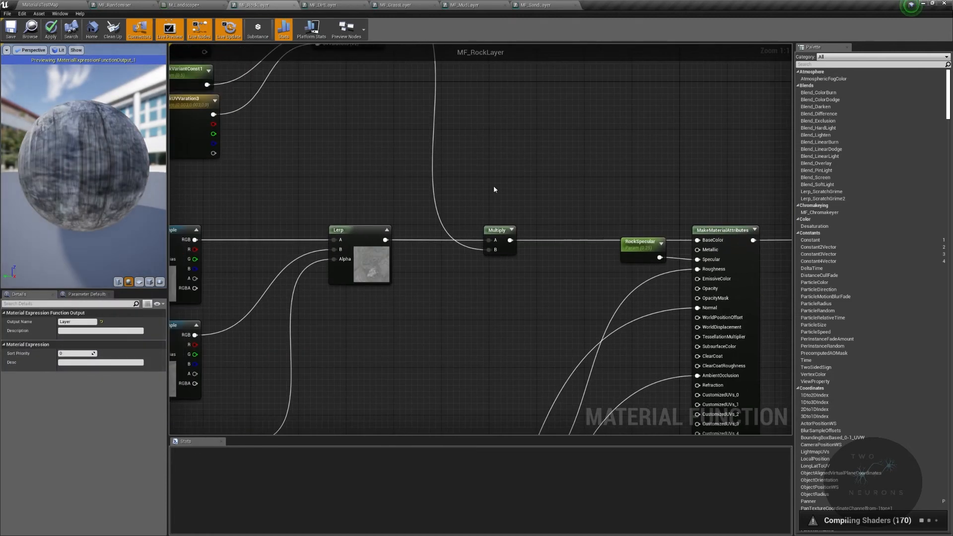
pyautogui.click(512, 230)
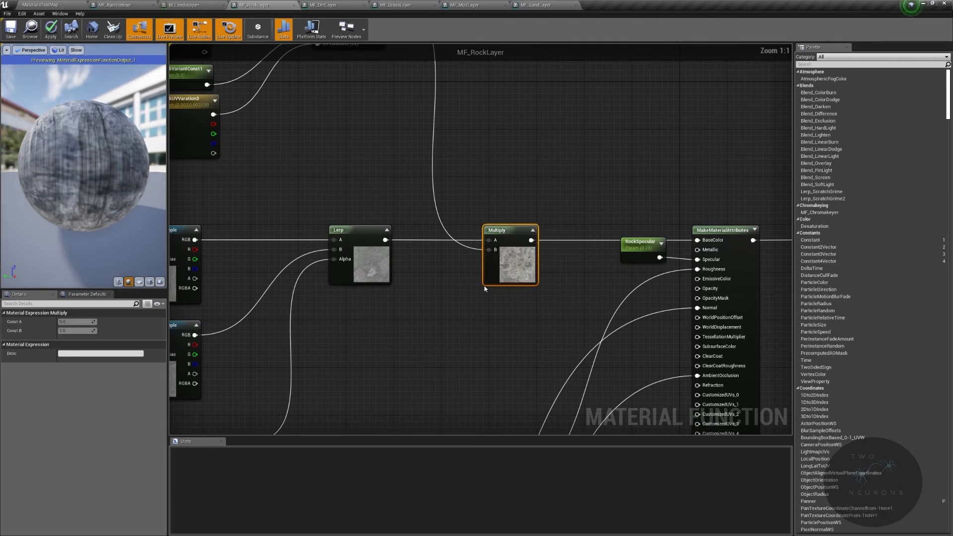
pyautogui.scroll(4, 470, 308)
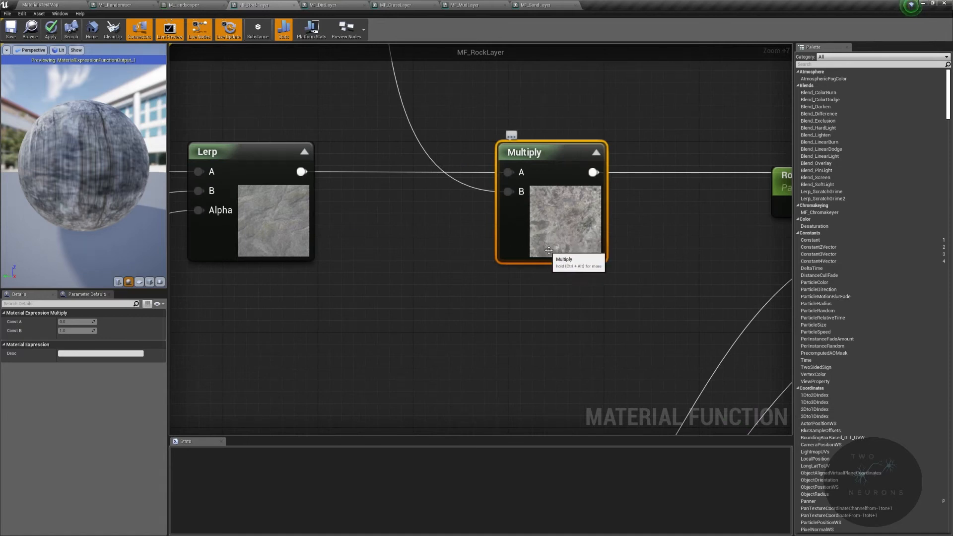
pyautogui.moveTo(442, 258); pyautogui.dragTo(405, 259, button='right')
pyautogui.click(50, 29)
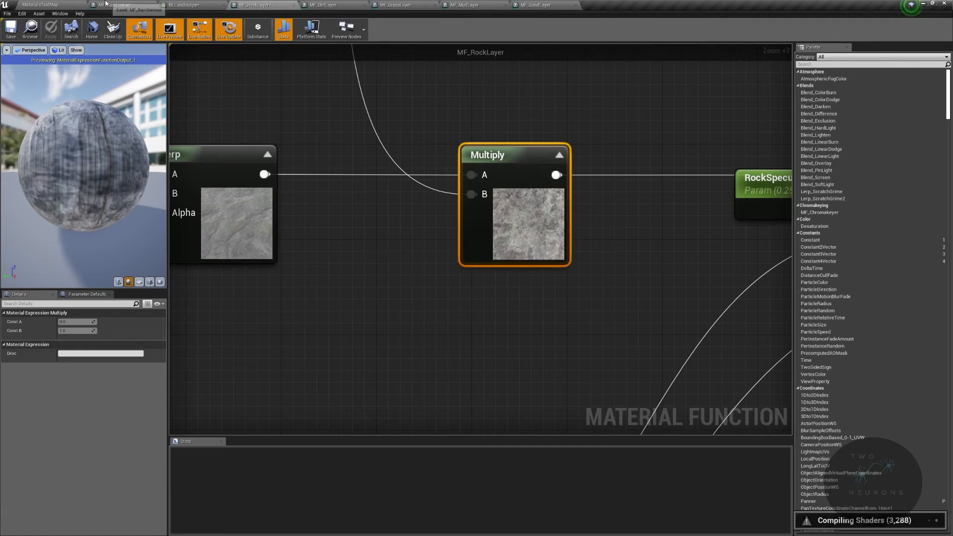
# - Examine the rock, dirt, grass and sand areas of the landscape in MaterialsTestMap for texture variation and visible tiling
pyautogui.click(39, 5)
pyautogui.moveTo(461, 199); pyautogui.dragTo(428, 188, button='right')
pyautogui.moveTo(347, 151); pyautogui.dragTo(662, 173, button='right')
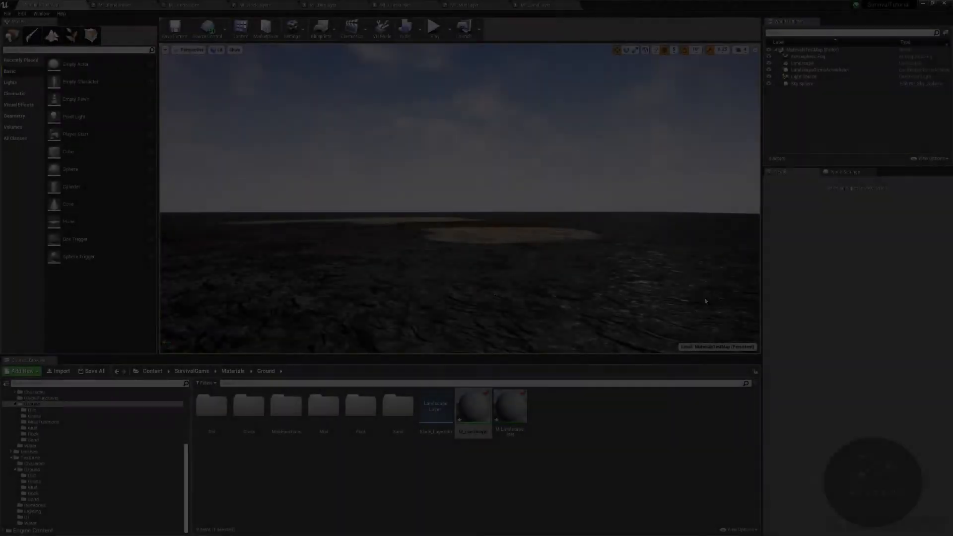
pyautogui.moveTo(706, 301); pyautogui.dragTo(582, 222, button='right')
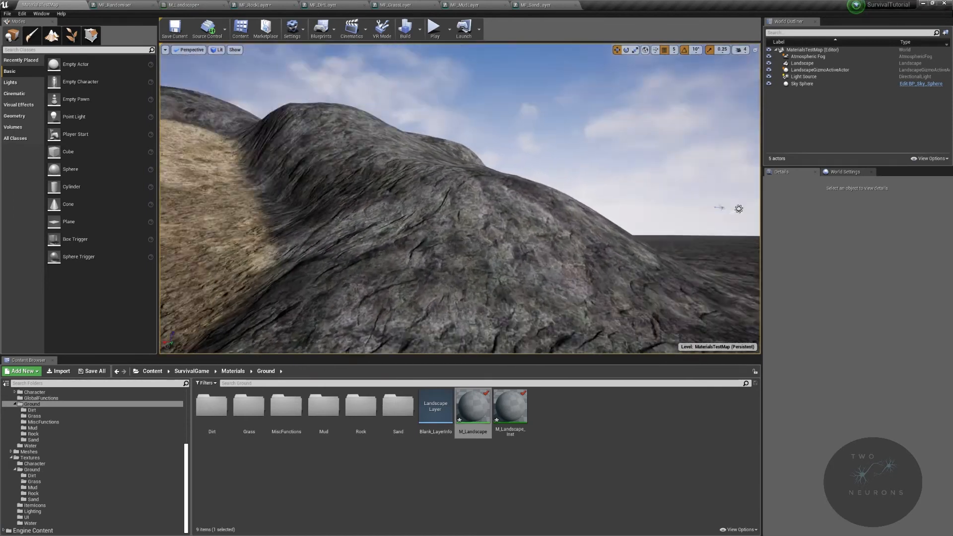
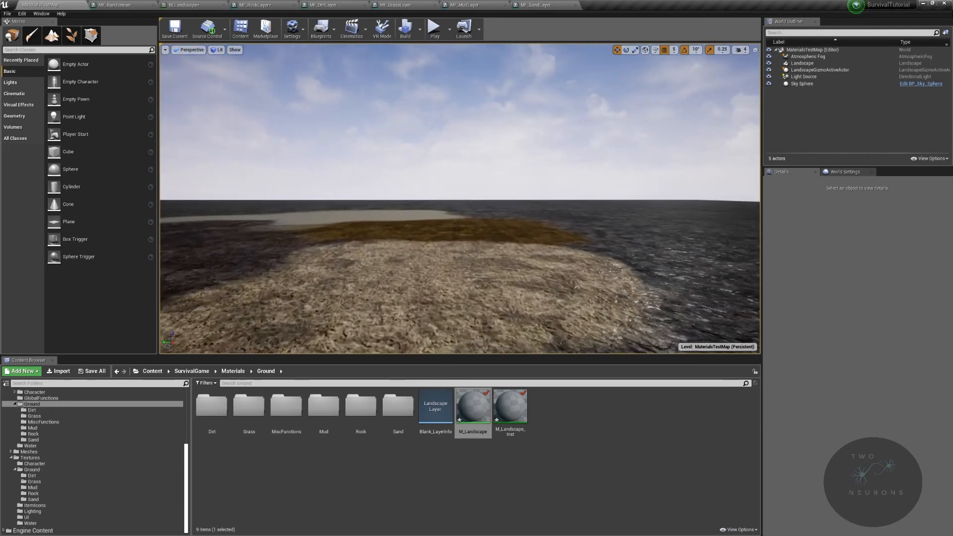
pyautogui.moveTo(460, 199); pyautogui.dragTo(460, 231, button='right')
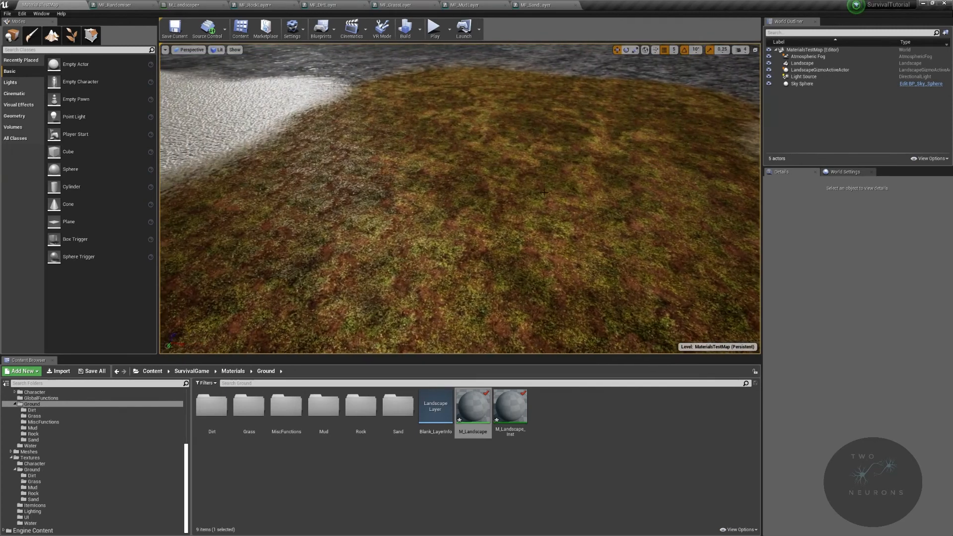
pyautogui.moveTo(460, 231); pyautogui.dragTo(460, 198, button='right')
pyautogui.moveTo(532, 194); pyautogui.dragTo(532, 197, button='right')
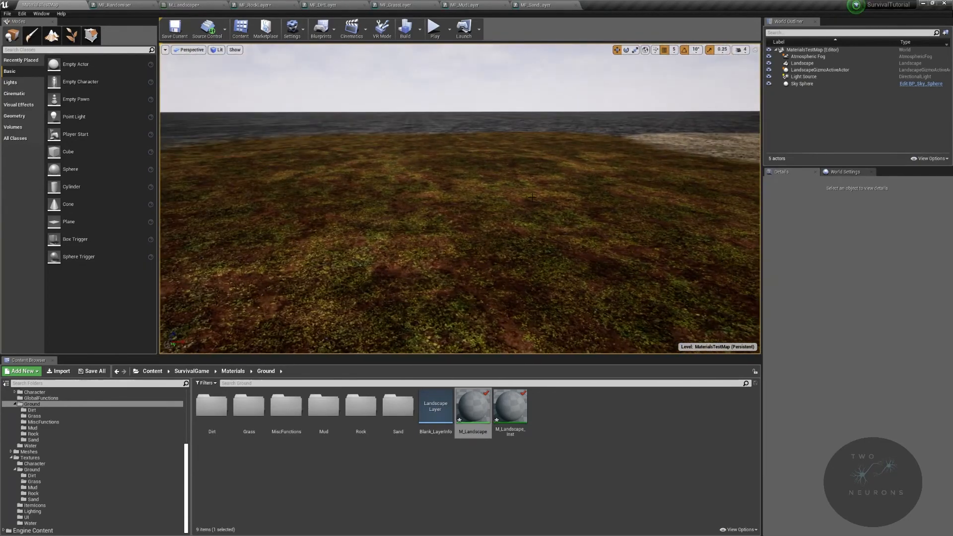
pyautogui.moveTo(459, 186); pyautogui.dragTo(272, 3, button='right')
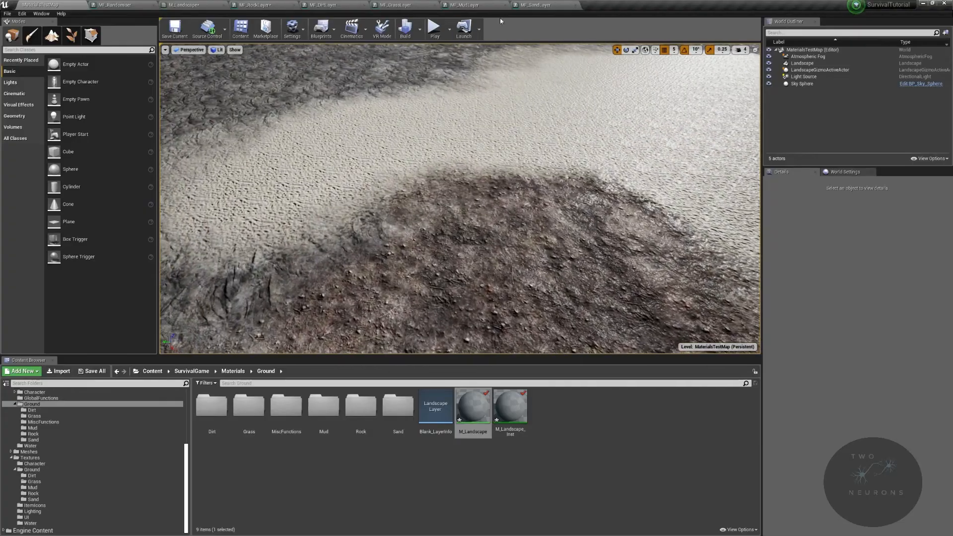
# - In MF_SandLayer, expand the preview of the Multiply node fed by MF_Randomiser and inspect the mixed sand texture
pyautogui.click(535, 5)
pyautogui.moveTo(503, 375); pyautogui.dragTo(461, 266, button='right')
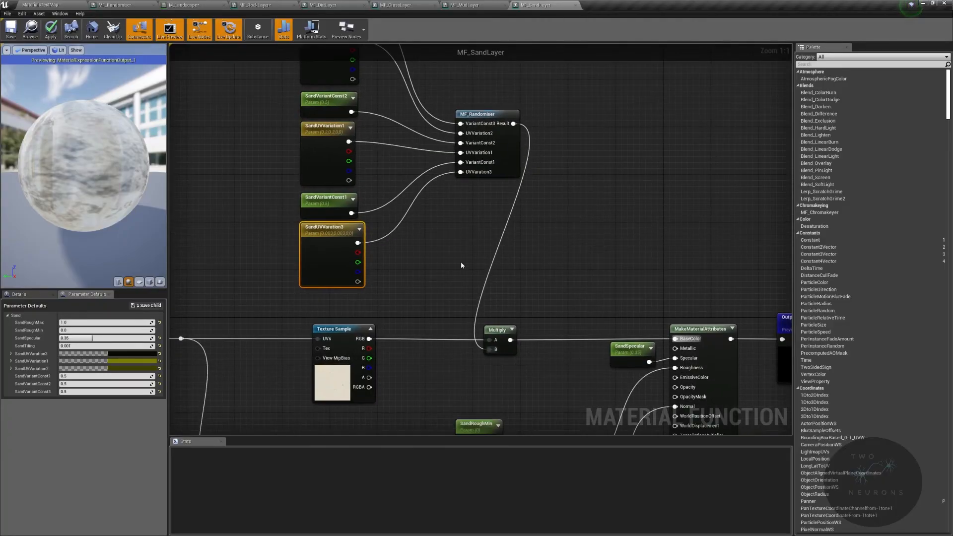
pyautogui.click(512, 330)
pyautogui.moveTo(552, 381); pyautogui.dragTo(600, 316, button='right')
pyautogui.scroll(7, 576, 302)
# - Check the sand area in the level for variation and save the MF_SandLayer material function
pyautogui.click(40, 4)
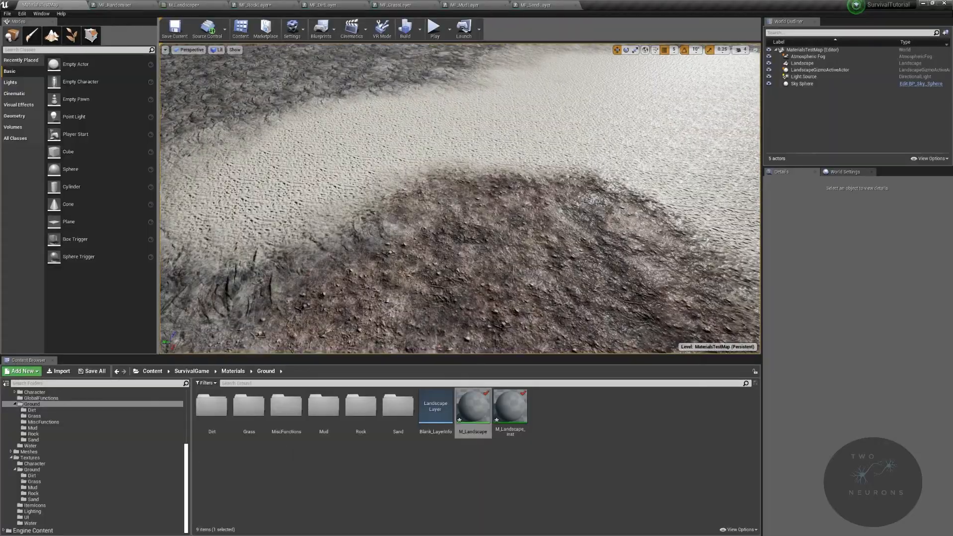
pyautogui.moveTo(460, 199); pyautogui.dragTo(539, 168, button='right')
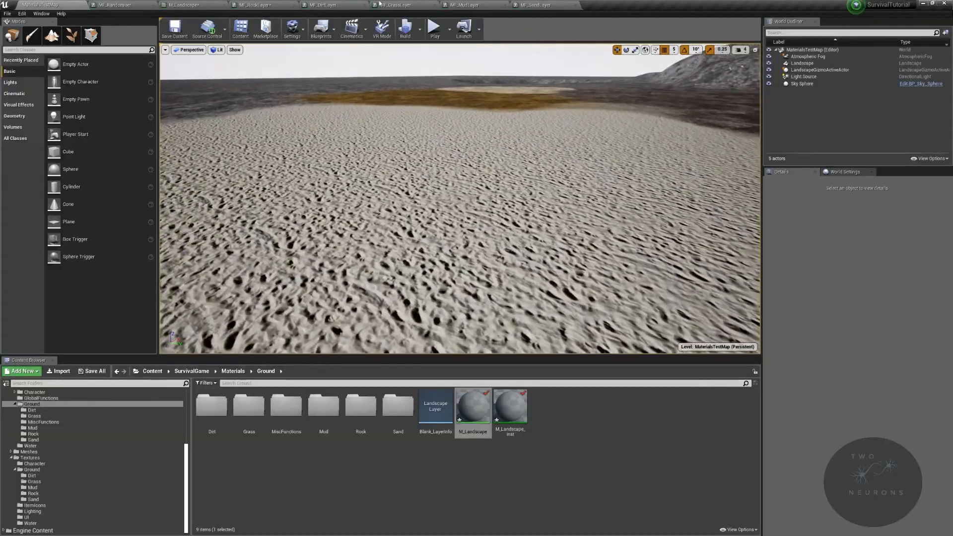
pyautogui.click(537, 5)
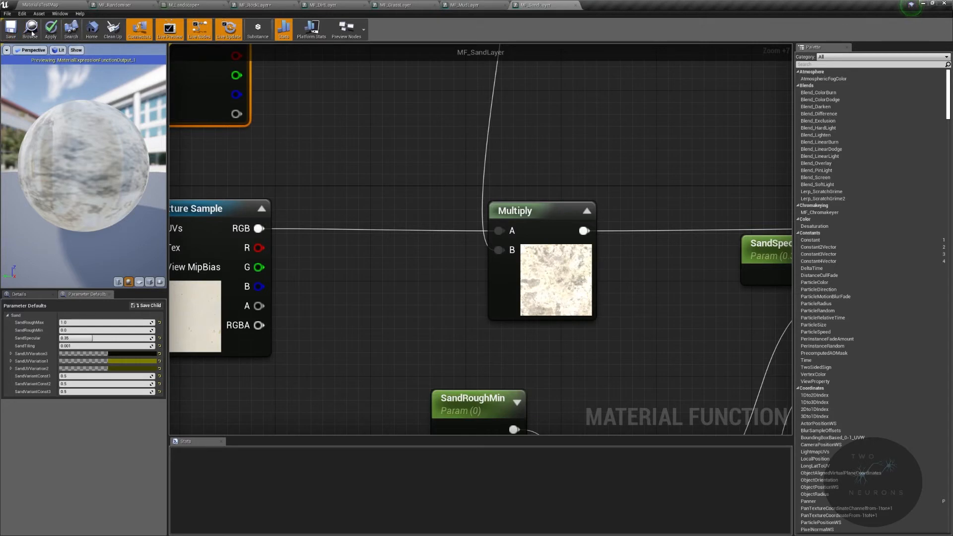
pyautogui.click(11, 28)
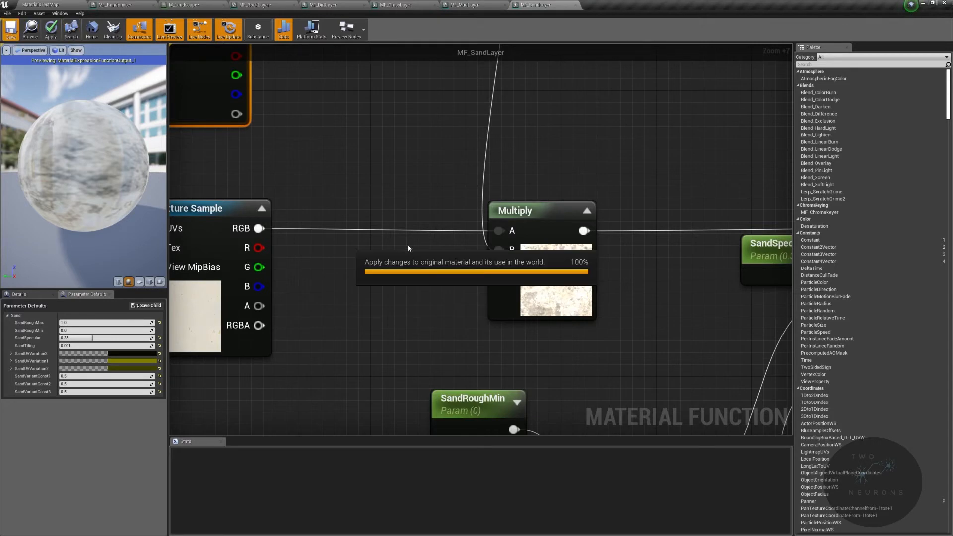
# - Examine the sand area of the level's landscape from near and far with the updated sand function
pyautogui.click(44, 5)
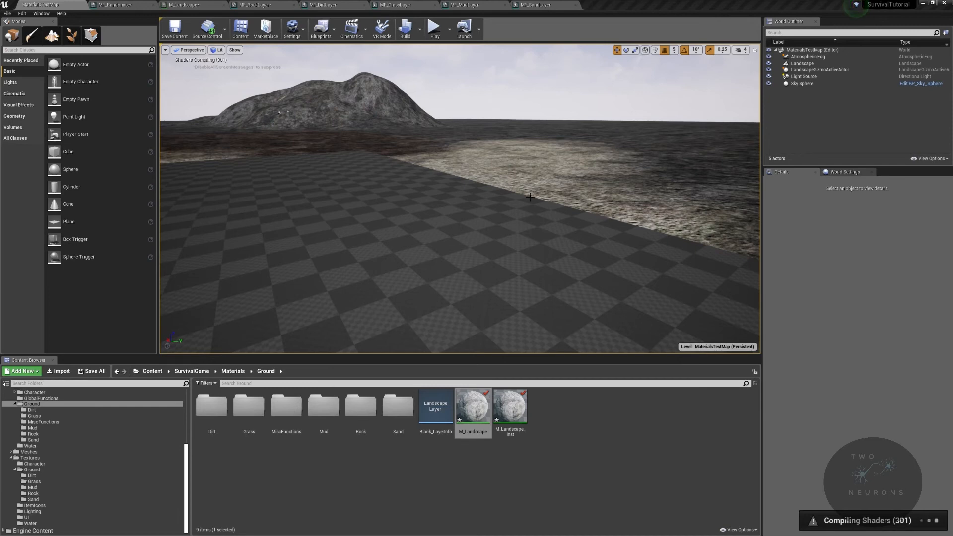
pyautogui.moveTo(523, 176); pyautogui.dragTo(502, 177, button='right')
pyautogui.press('w')
pyautogui.press('s')
pyautogui.press('w')
pyautogui.press('s')
pyautogui.press('w')
pyautogui.press('s')
pyautogui.press('s')
pyautogui.press('w')
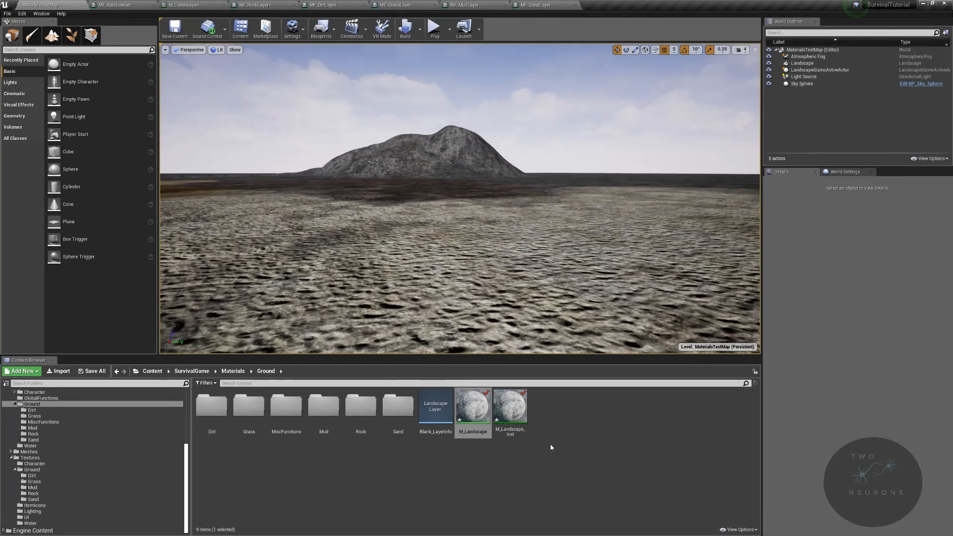
# - Open M_Landscape_Inst in its own window beside the level viewport and save all modified assets
pyautogui.doubleClick(510, 406)
pyautogui.moveTo(611, 4); pyautogui.dragTo(682, 102)
pyautogui.hotkey('ctrl', 'shift', 's')
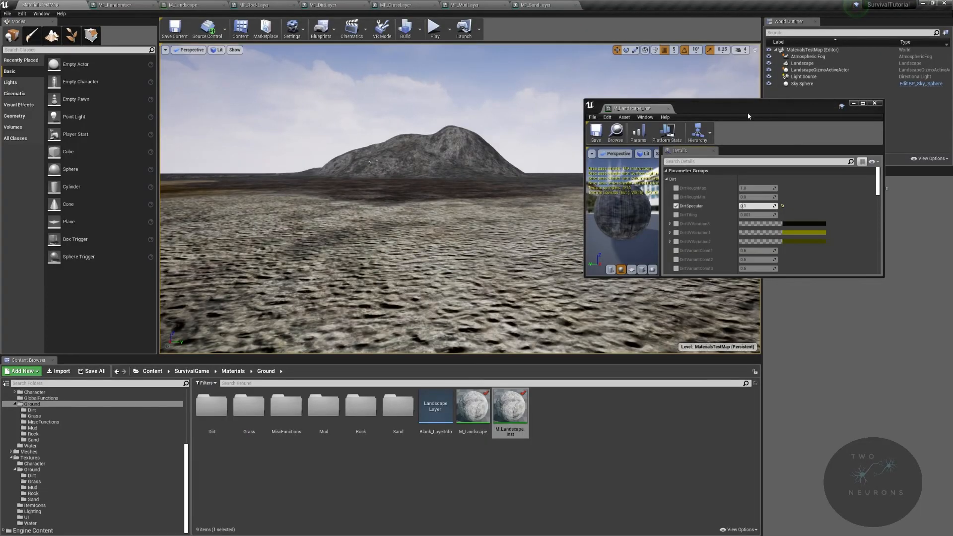
pyautogui.moveTo(747, 110); pyautogui.dragTo(887, 1)
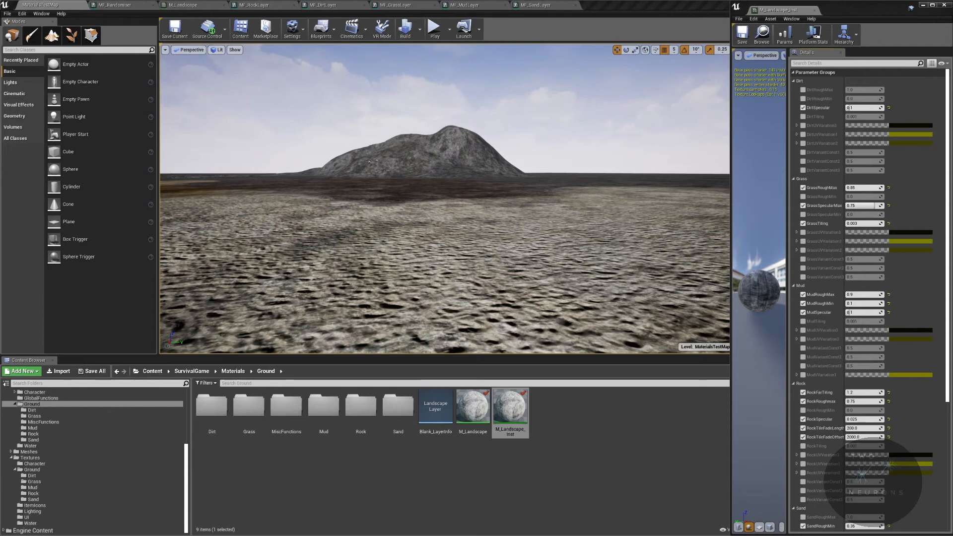
# - Review the Dirt, Grass, Mud, Rock and Sand parameter groups of M_Landscape_Inst, comparing the rock parameters with MF_RockLayer
pyautogui.click(793, 81)
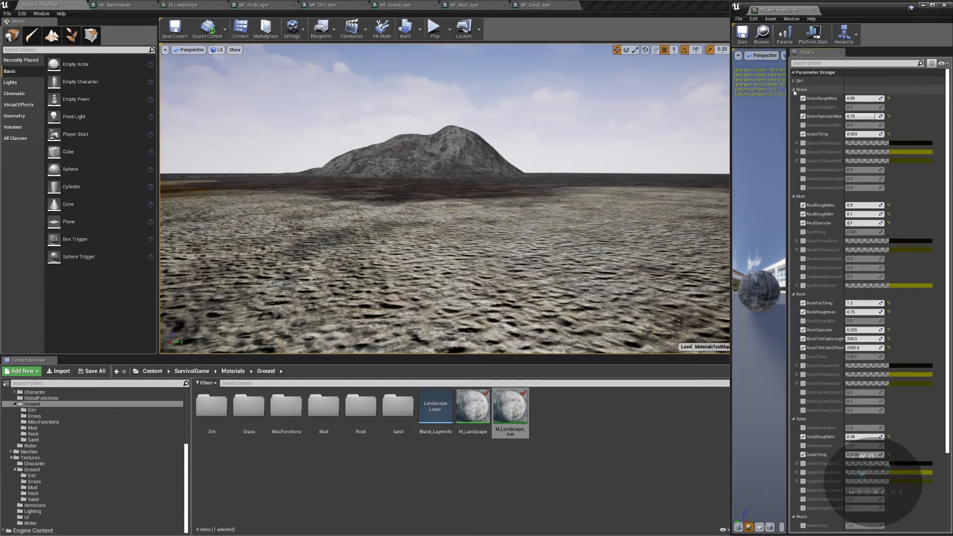
pyautogui.click(794, 90)
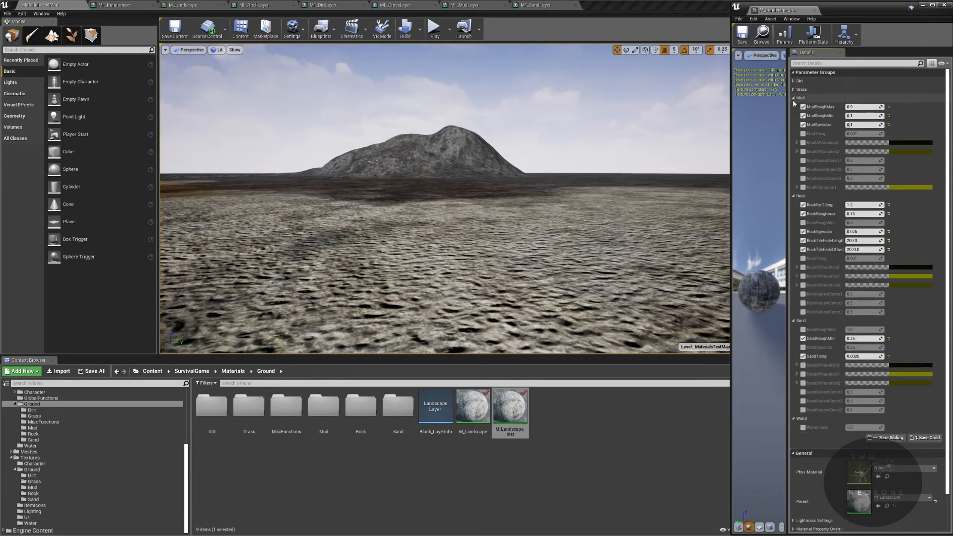
pyautogui.click(794, 99)
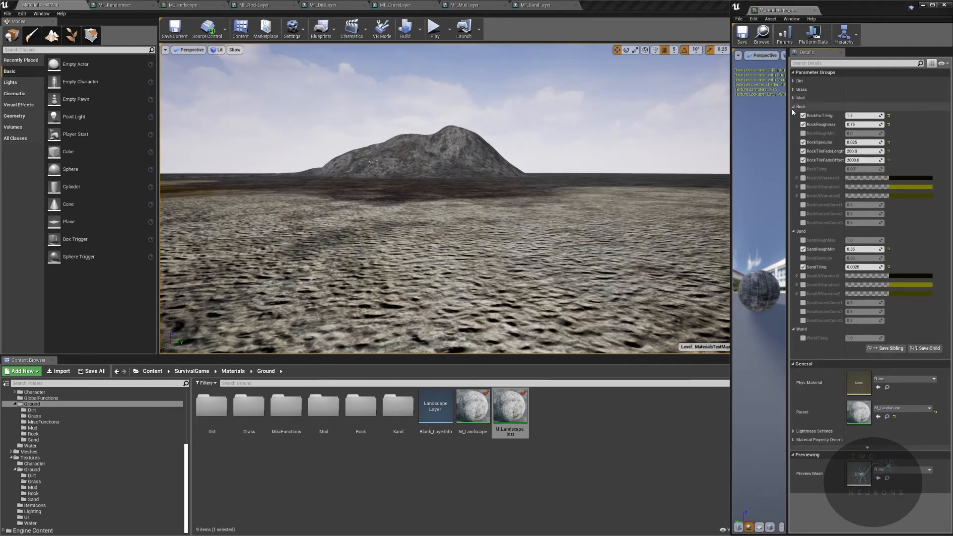
pyautogui.click(794, 231)
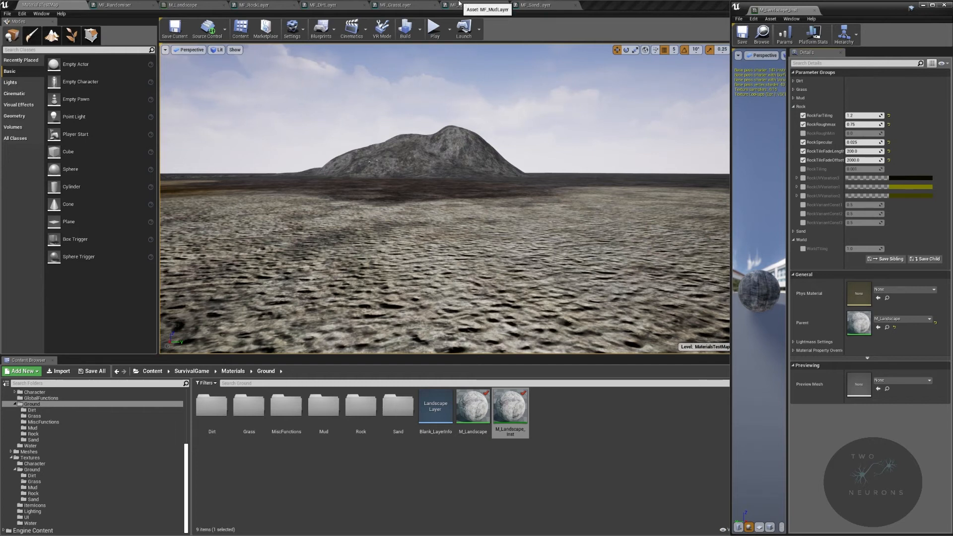
pyautogui.click(258, 5)
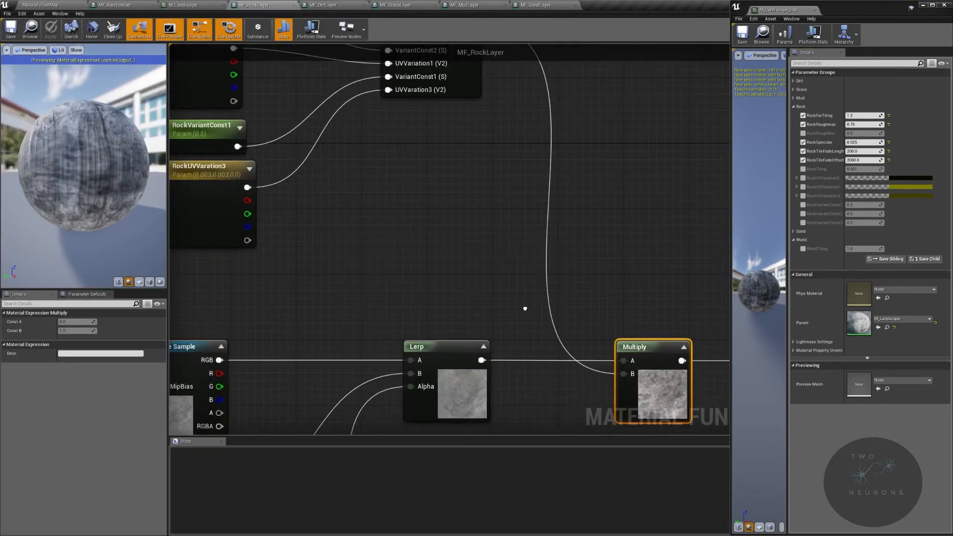
pyautogui.click(45, 5)
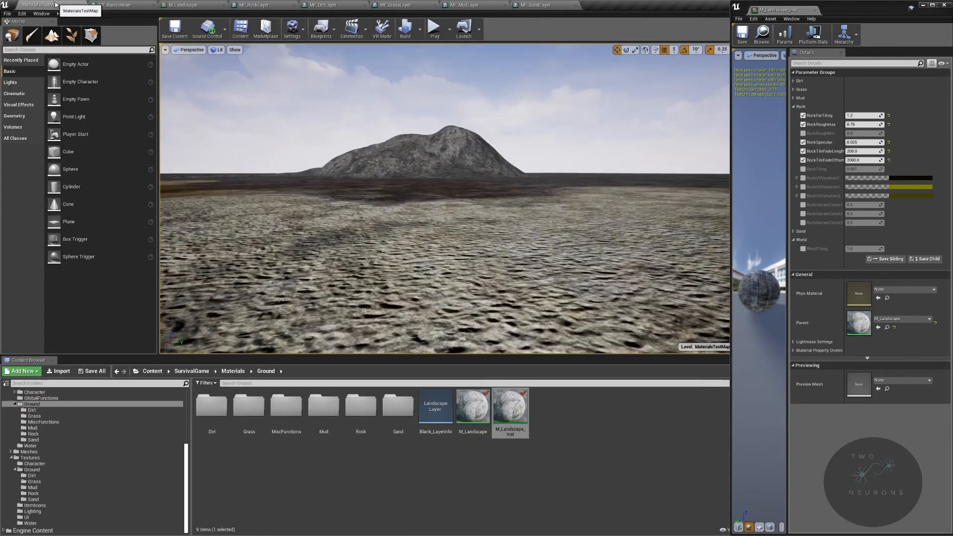
pyautogui.click(794, 107)
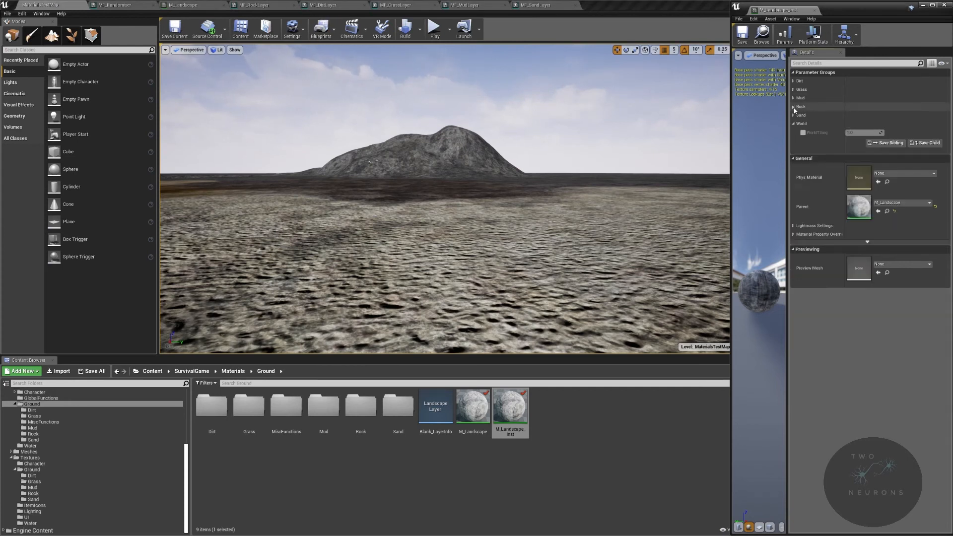
pyautogui.click(794, 90)
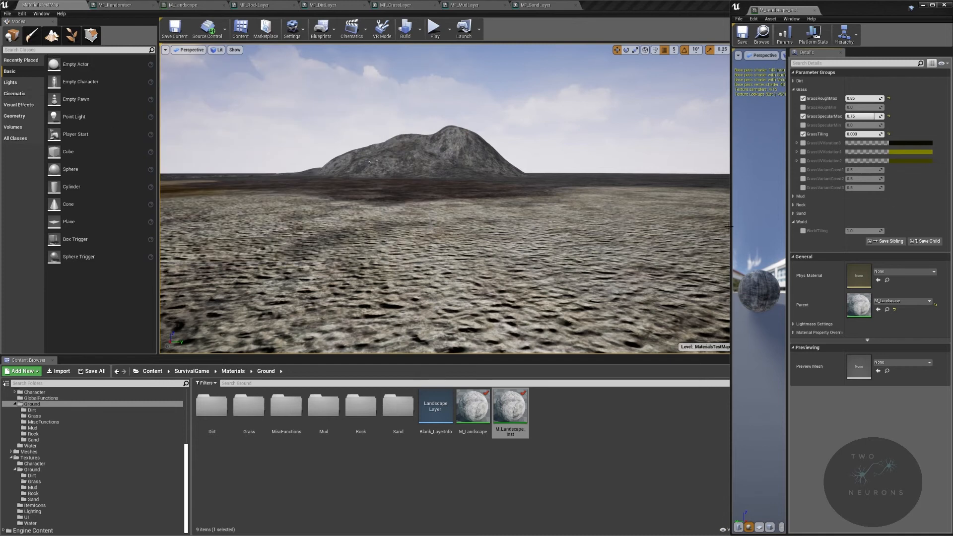
pyautogui.click(794, 90)
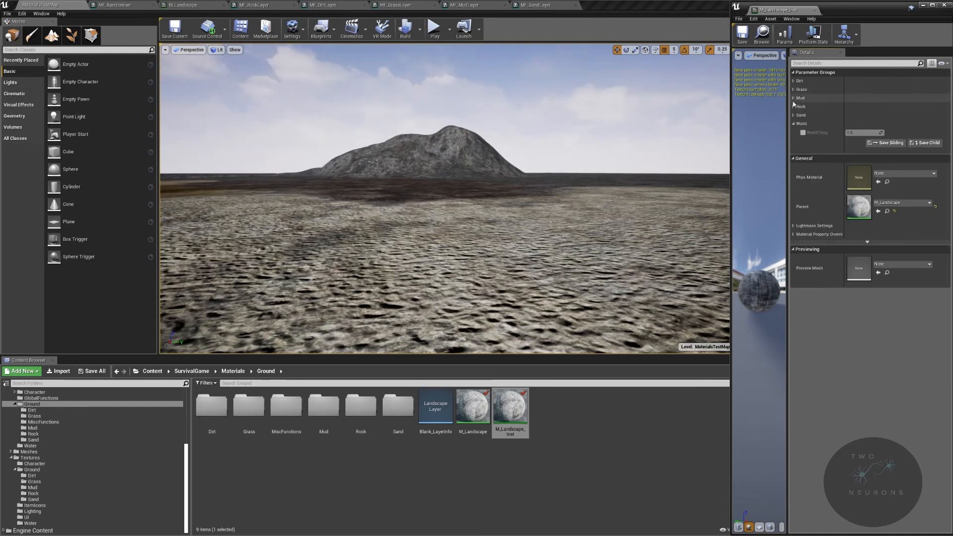
# - In the Mud group of M_Landscape_Inst, enable the overrides for the first and last UV variation vectors
pyautogui.click(798, 98)
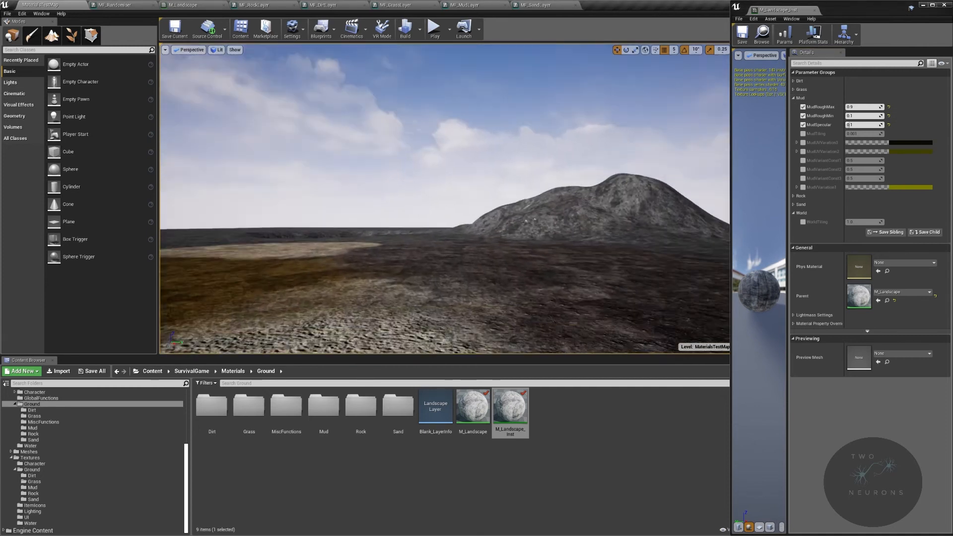
pyautogui.moveTo(546, 224); pyautogui.dragTo(568, 271, button='right')
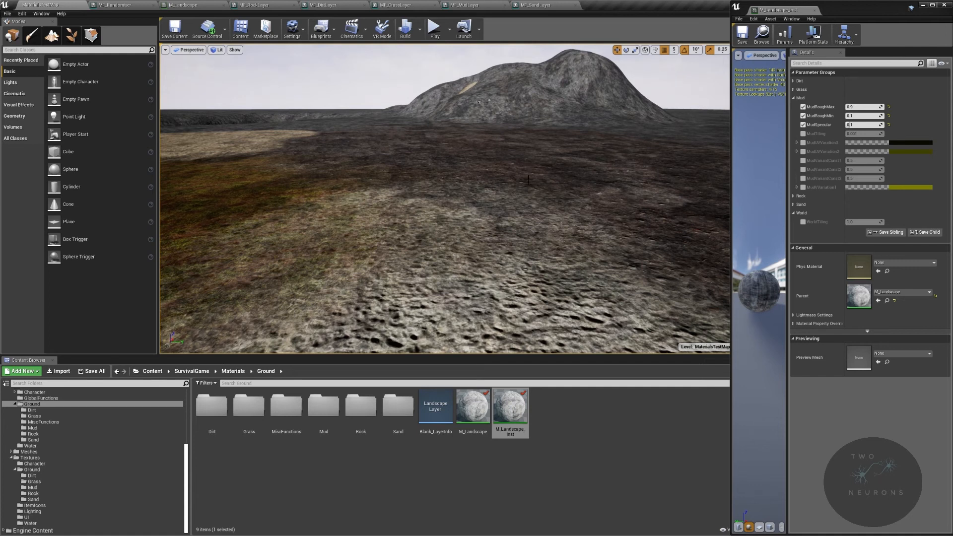
pyautogui.click(803, 142)
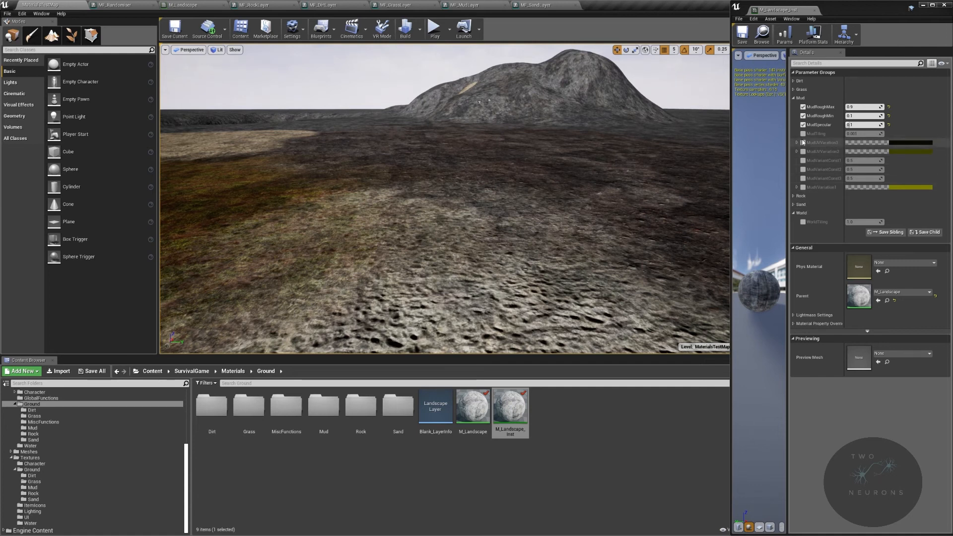
pyautogui.click(803, 187)
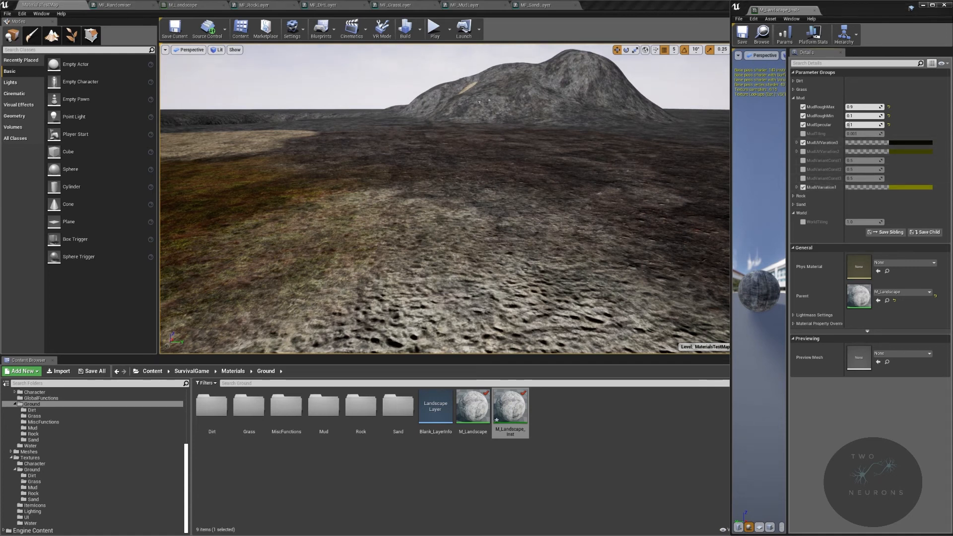
pyautogui.moveTo(447, 199); pyautogui.dragTo(447, 224, button='right')
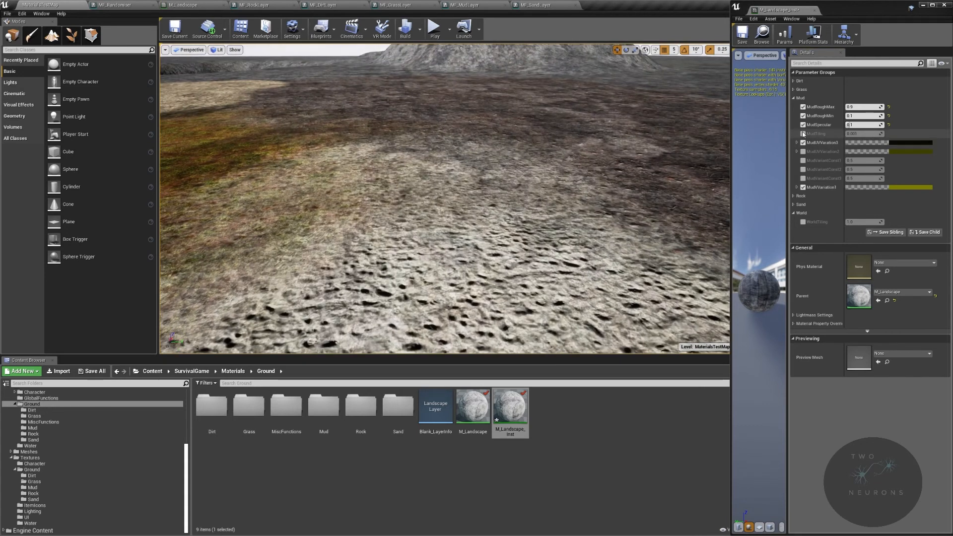
# - Set the R and G components of the last UV variation vector in the Mud group to 0.5
pyautogui.click(797, 187)
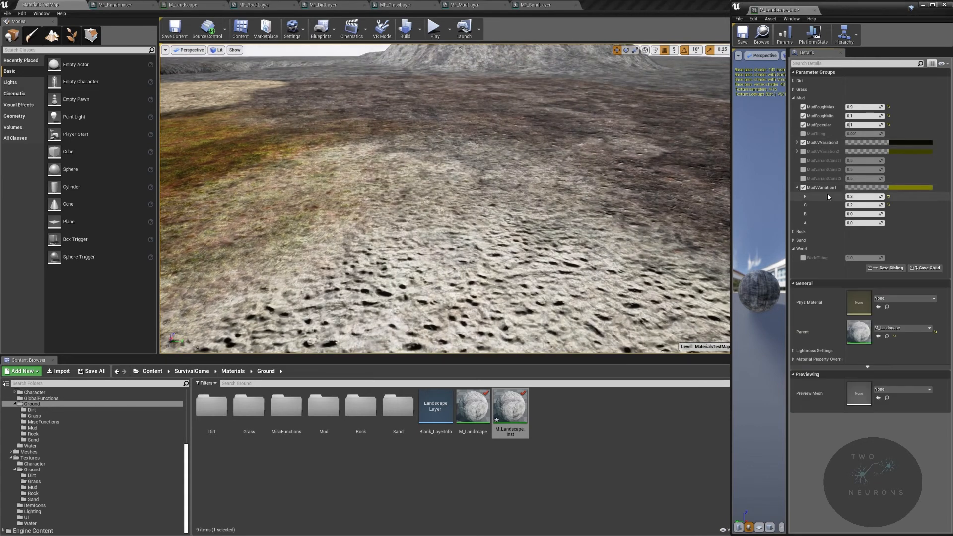
pyautogui.click(864, 197)
pyautogui.write('0.5')
pyautogui.press('Tab')
pyautogui.write('0.5')
pyautogui.press('Return')
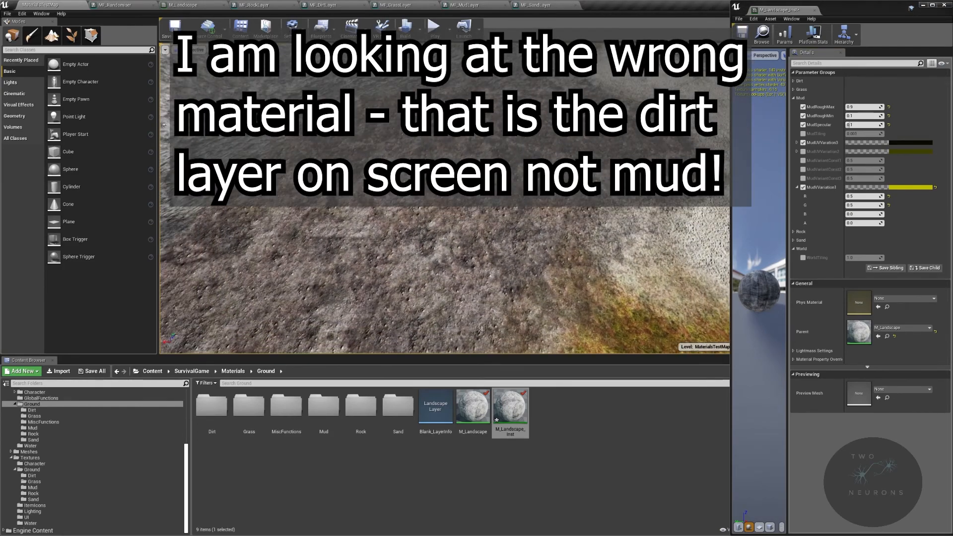
# - Enable the override for the second UV variation vector in the Mud group and set its R and G components to 0.4
pyautogui.click(803, 151)
pyautogui.click(797, 152)
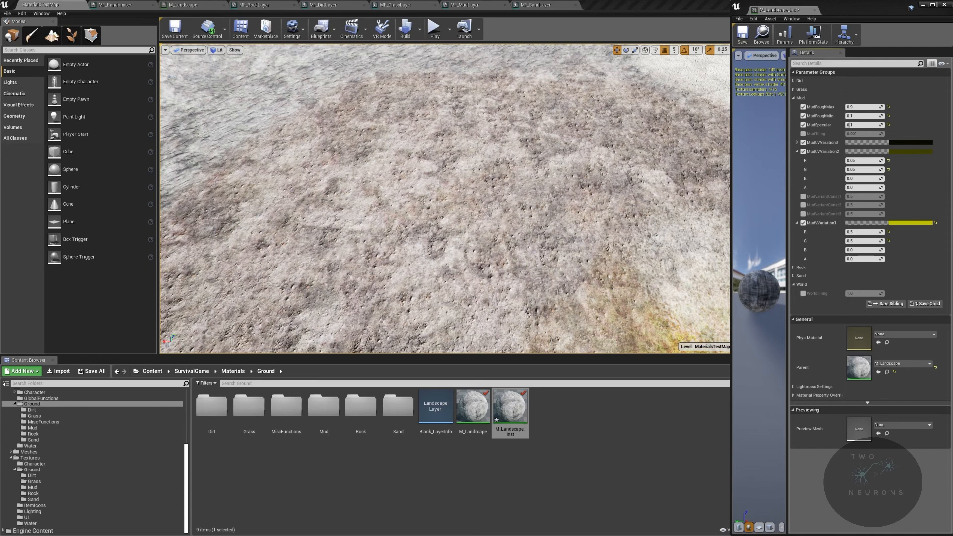
pyautogui.click(857, 160)
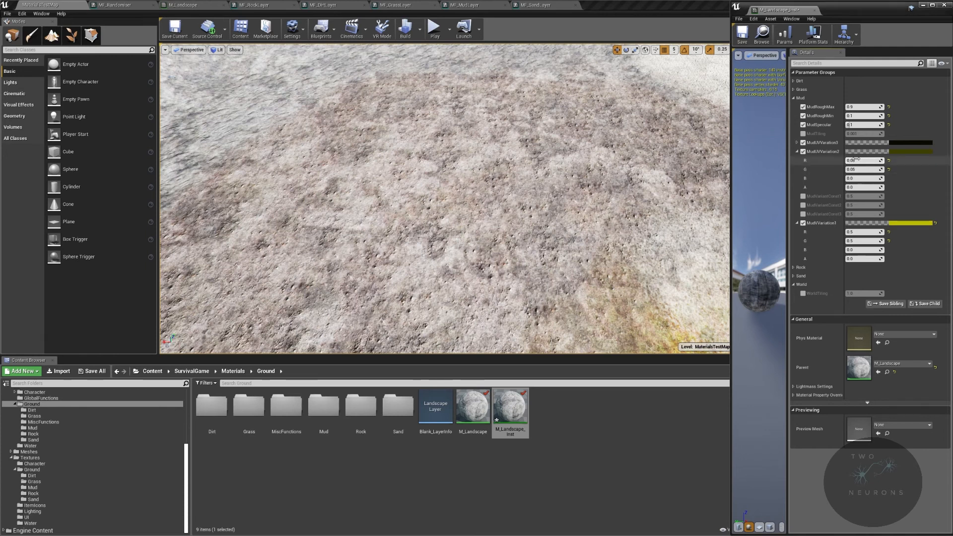
pyautogui.write('0.4')
pyautogui.press('Tab')
pyautogui.write('0.4')
pyautogui.moveTo(555, 181); pyautogui.dragTo(543, 169, button='right')
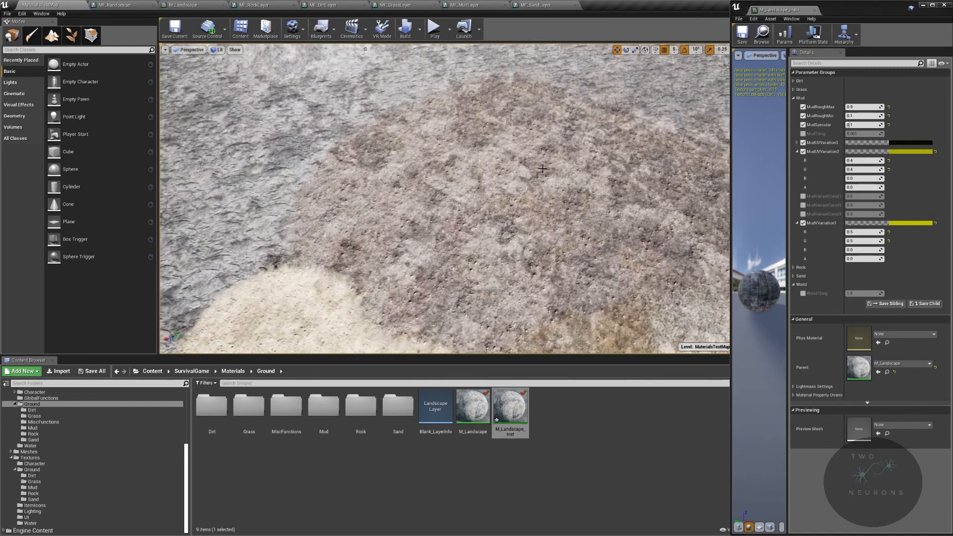
# - Try the level viewport with the Game Settings exposure turned off and restore the option
pyautogui.click(217, 50)
pyautogui.click(245, 192)
pyautogui.moveTo(444, 199); pyautogui.dragTo(466, 206, button='right')
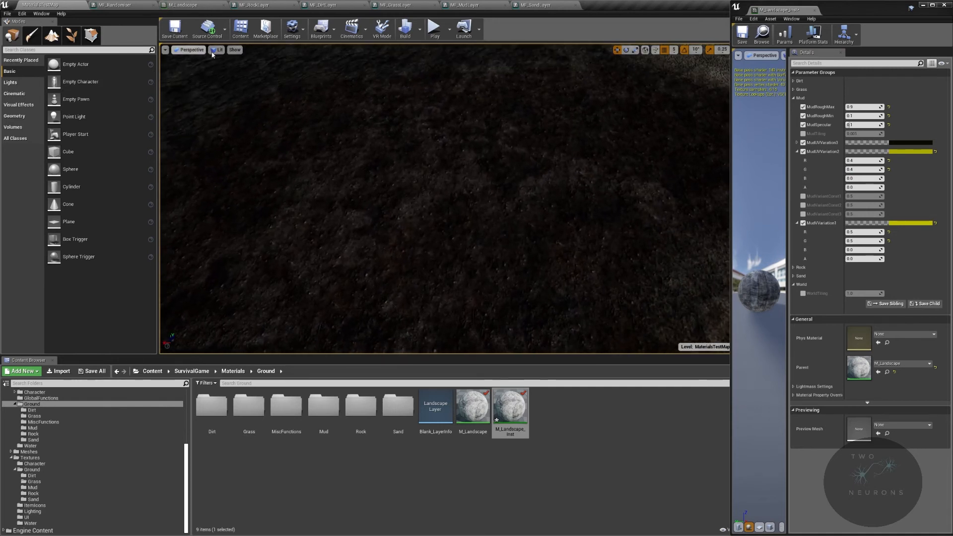
pyautogui.click(217, 50)
pyautogui.click(232, 191)
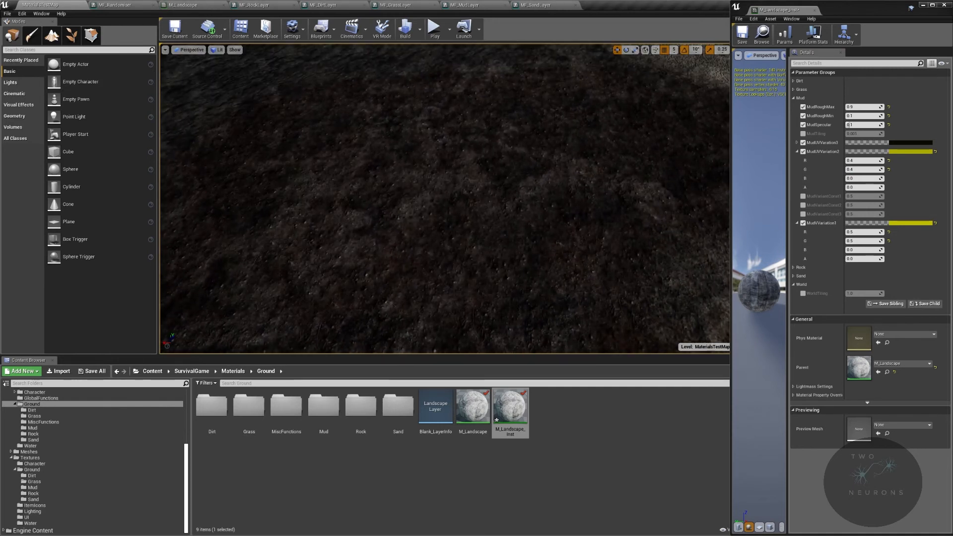
# - Set the Post Processing quality to Low in the engine scalability settings
pyautogui.click(217, 50)
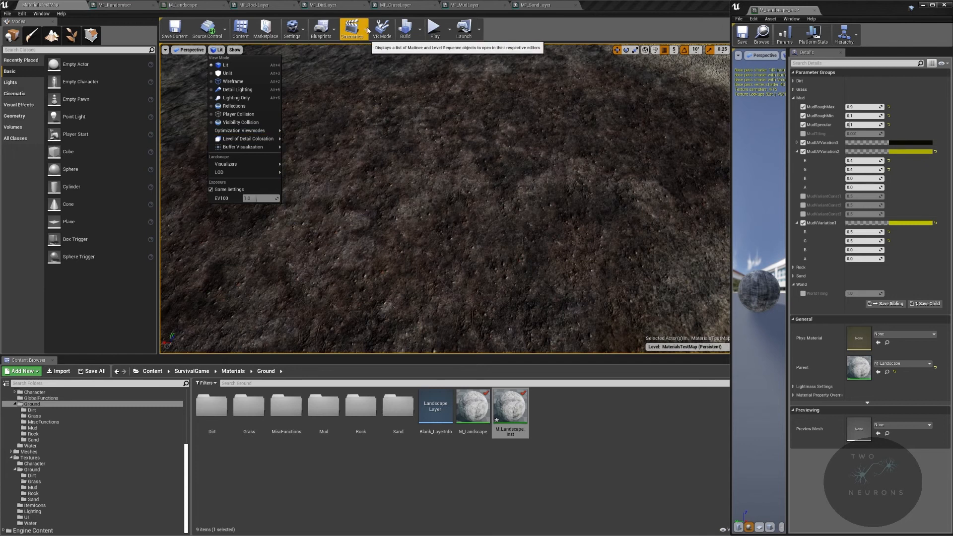
pyautogui.click(308, 29)
pyautogui.click(293, 28)
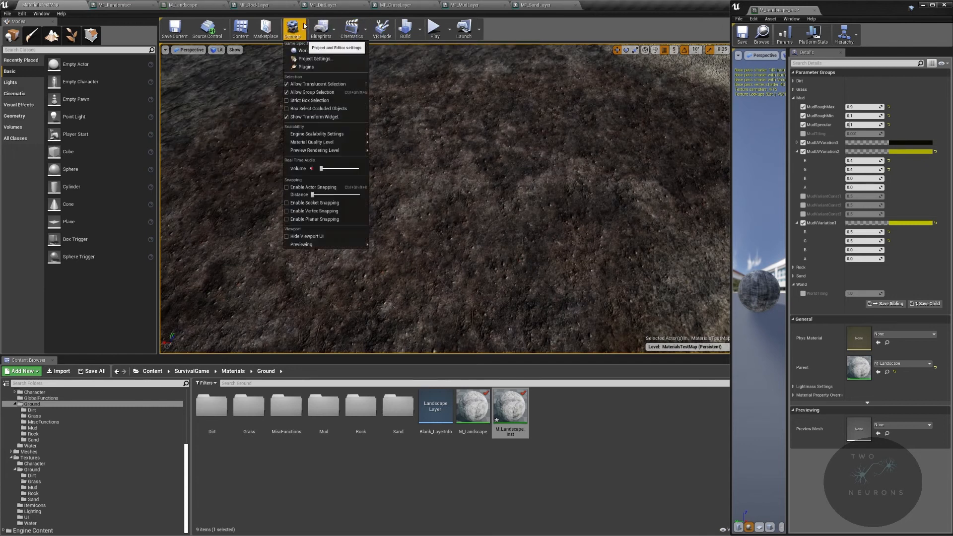
pyautogui.moveTo(342, 135)
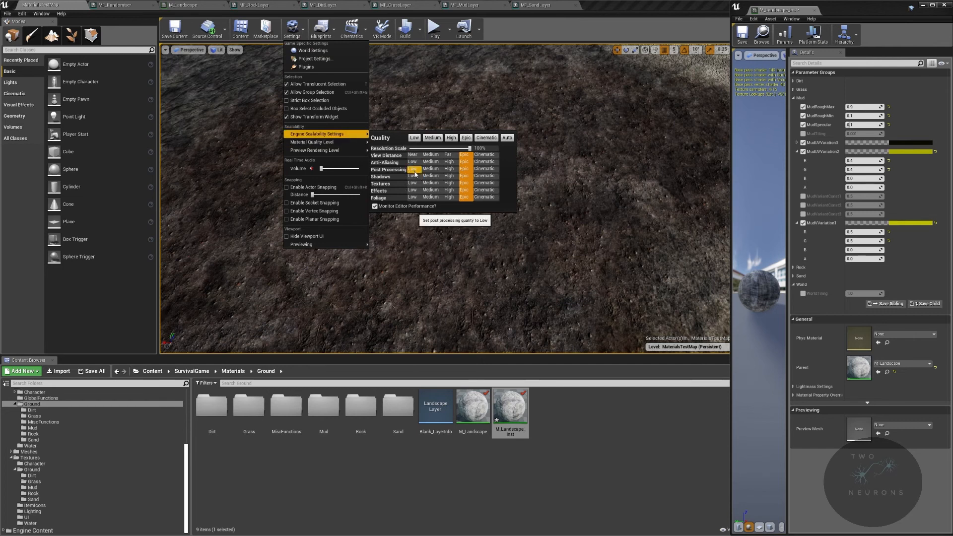
pyautogui.click(414, 170)
pyautogui.moveTo(461, 87)
pyautogui.mouseDown(button='right')
pyautogui.moveTo(484, 105)
pyautogui.moveTo(461, 87)
pyautogui.mouseUp(button='right')
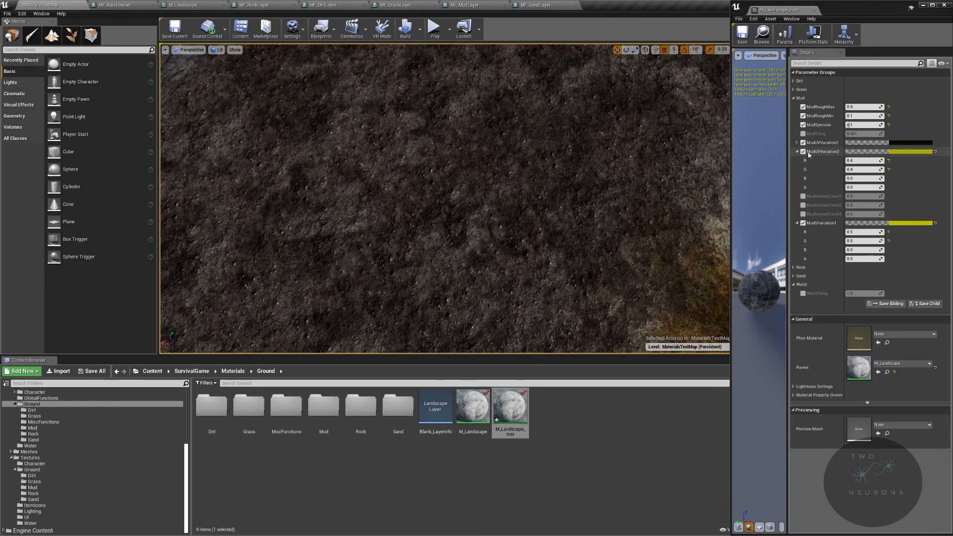
# - Set the R and G components of the first UV variation vector in the Mud group to 0.01
pyautogui.click(797, 143)
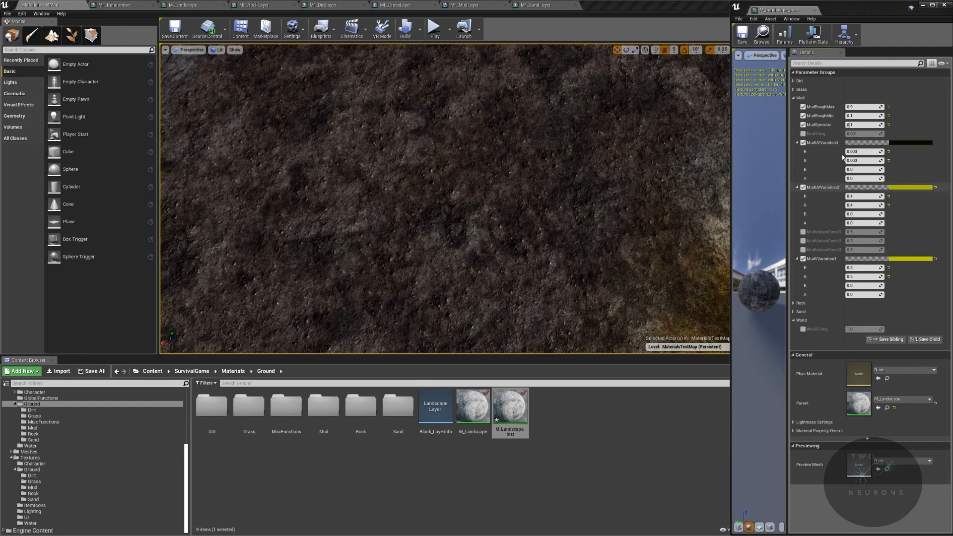
pyautogui.click(866, 151)
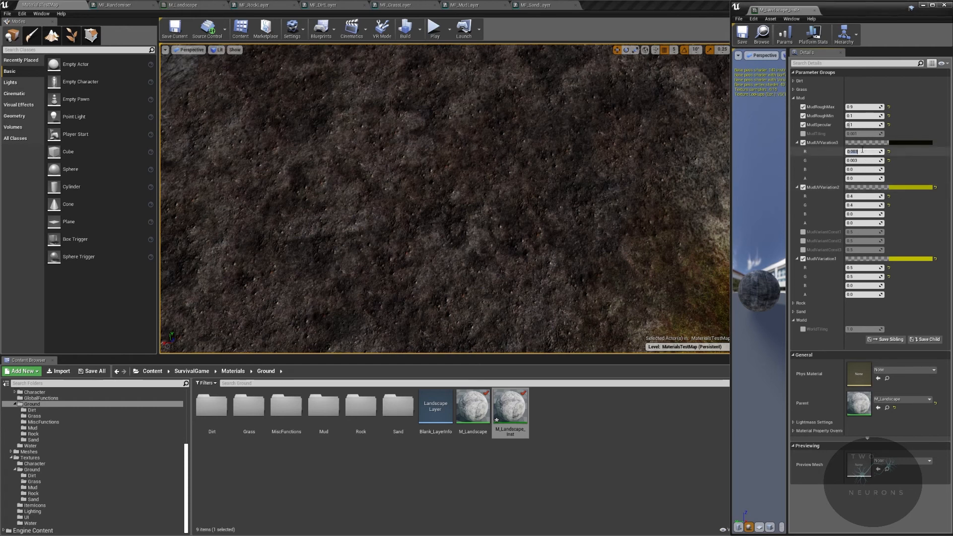
pyautogui.moveTo(621, 172); pyautogui.dragTo(720, 121, button='right')
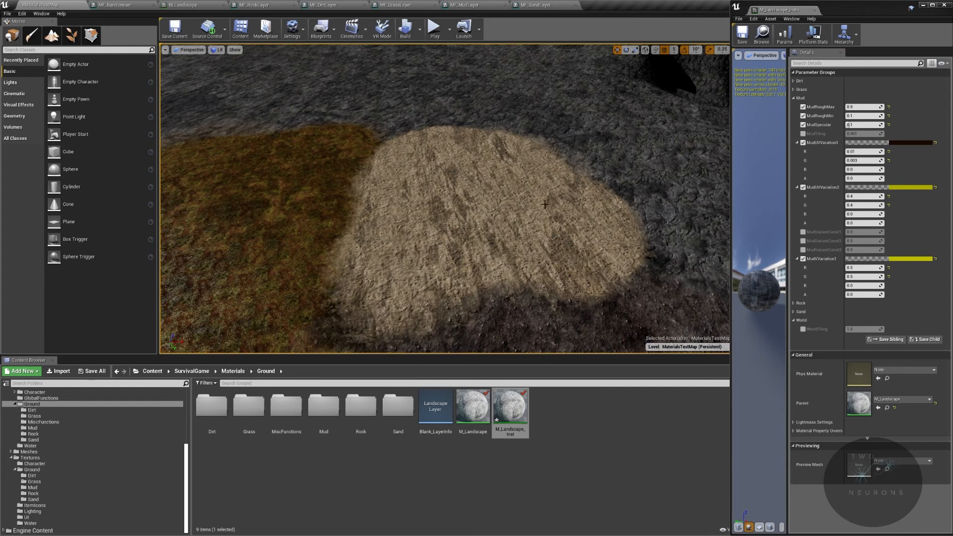
pyautogui.click(864, 205)
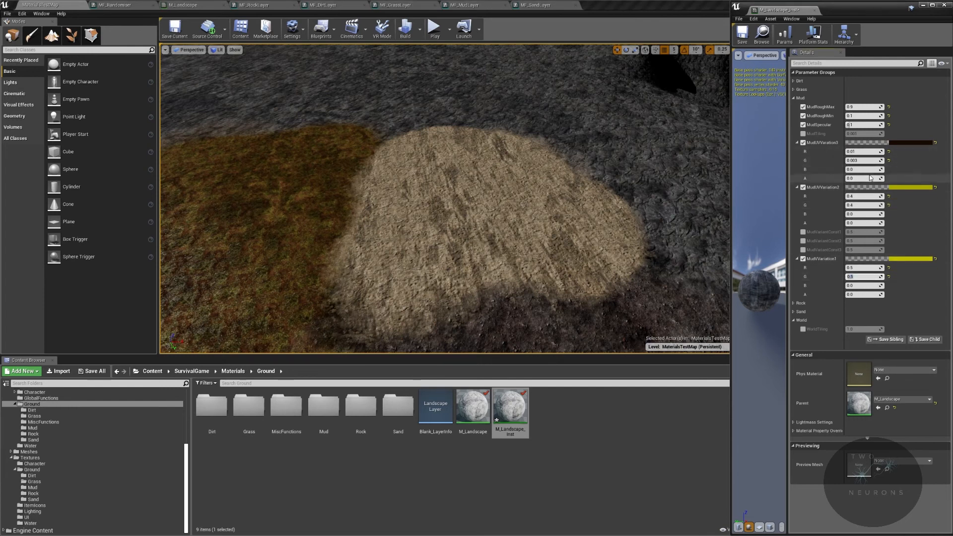
pyautogui.click(864, 161)
pyautogui.write('0')
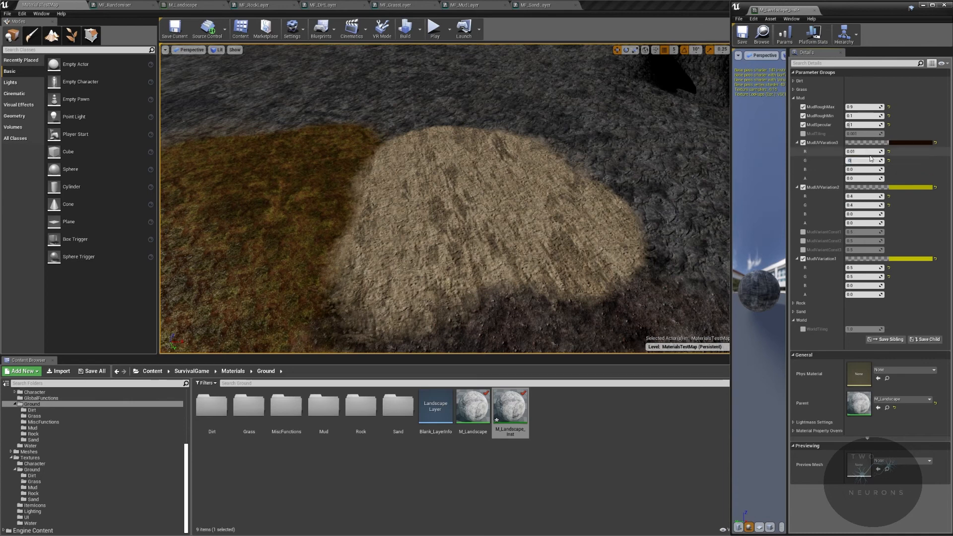
pyautogui.write('.01')
pyautogui.press('Return')
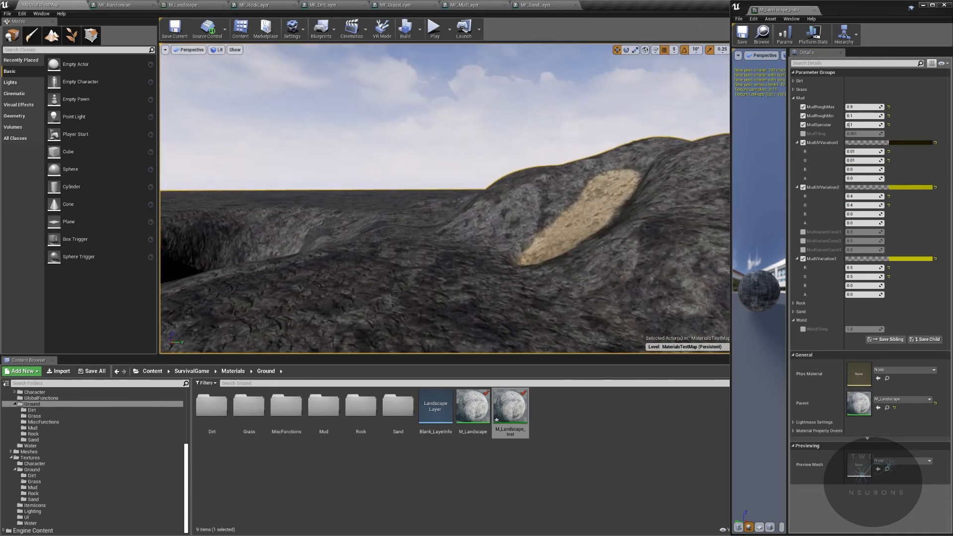
pyautogui.moveTo(444, 116); pyautogui.dragTo(443, 116, button='right')
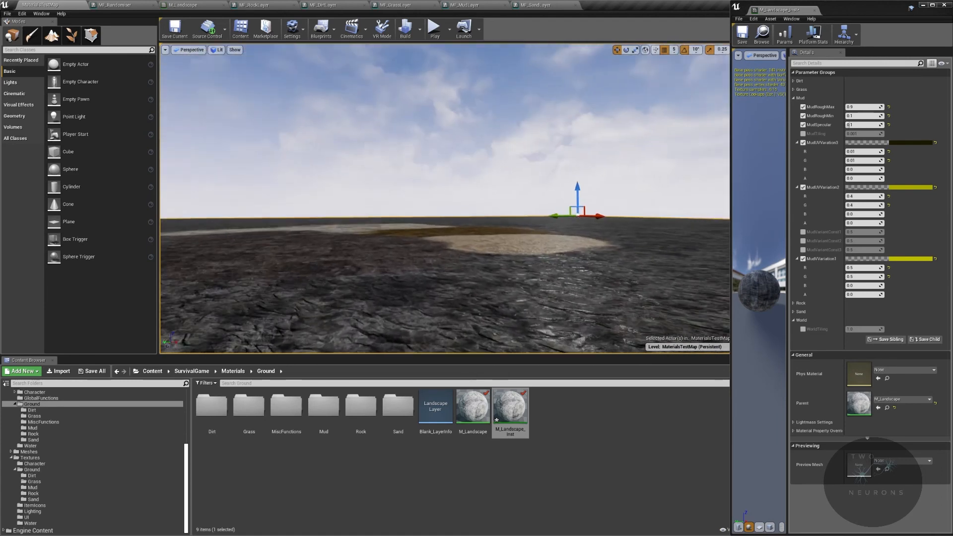
pyautogui.press('w')
pyautogui.moveTo(511, 133); pyautogui.dragTo(511, 133, button='right')
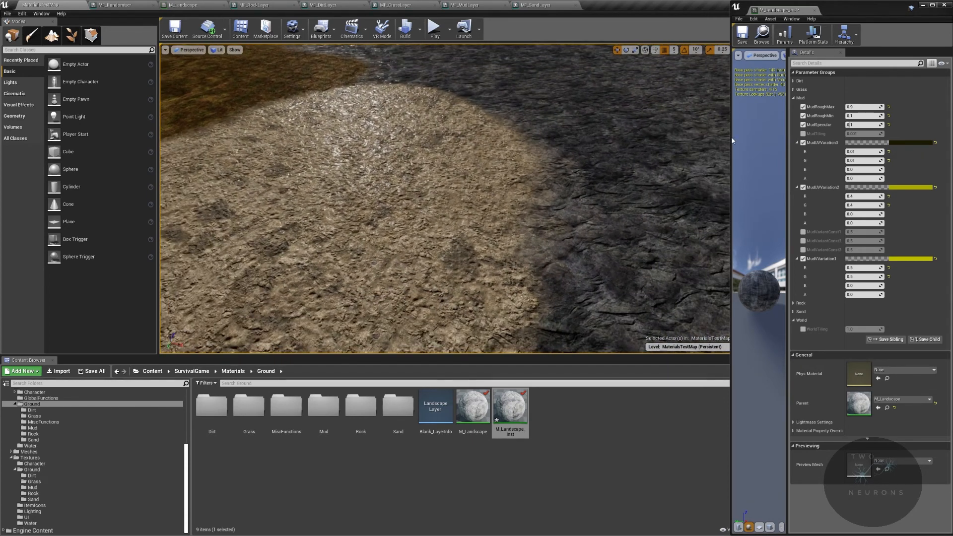
# - Collapse the Mud group and enable the overrides for SandUVVariation1 and SandUVVariation2 in the Sand group
pyautogui.click(833, 98)
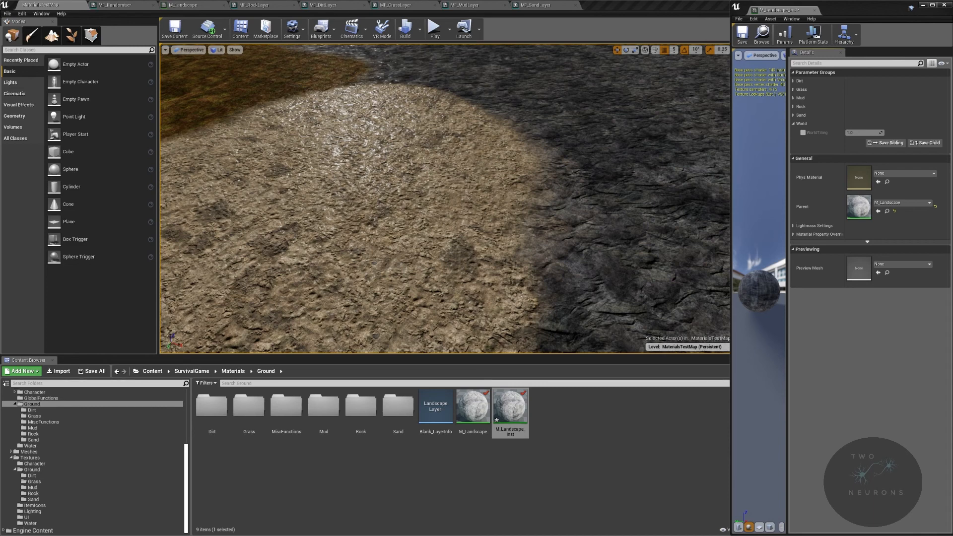
pyautogui.moveTo(586, 164); pyautogui.dragTo(484, 169, button='right')
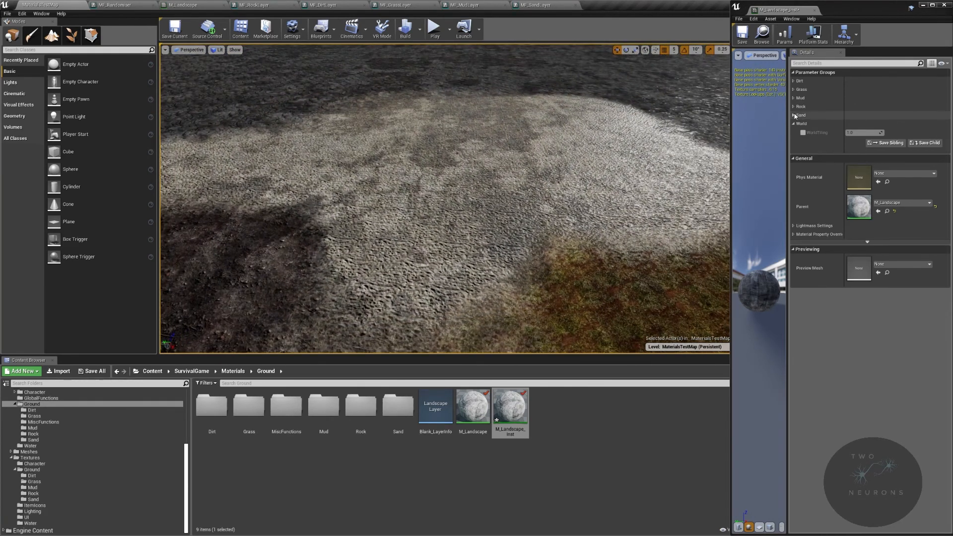
pyautogui.click(794, 115)
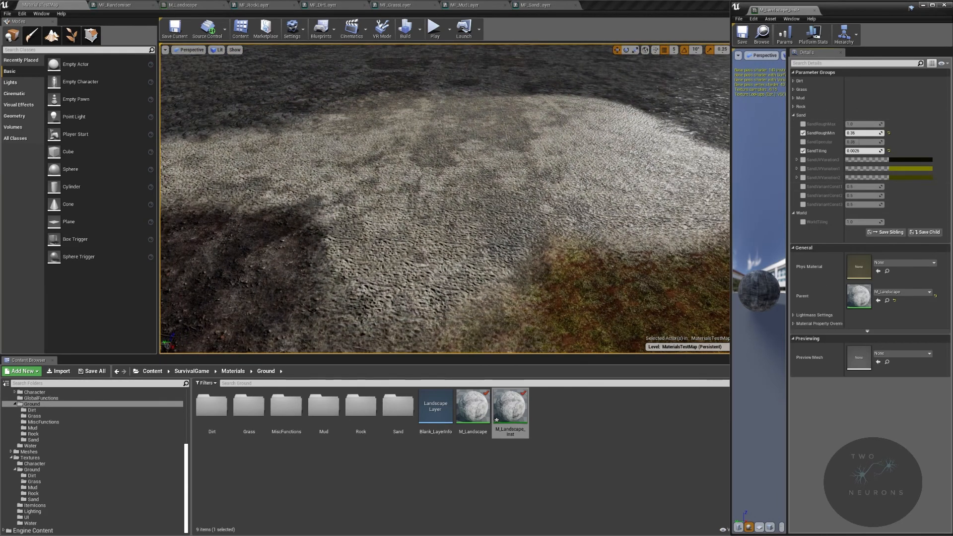
pyautogui.click(803, 178)
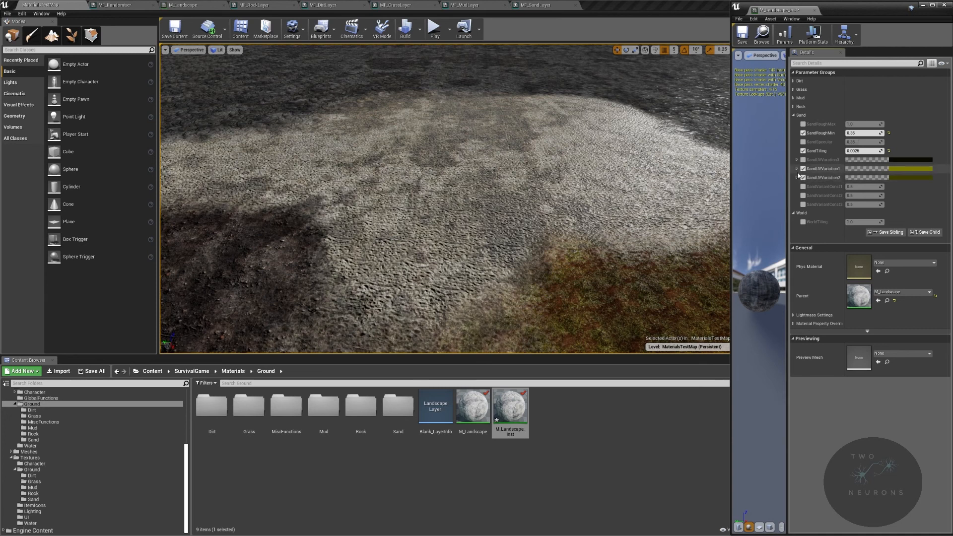
# - Set the R and G components of SandUVVariation1 to 0.5
pyautogui.click(797, 168)
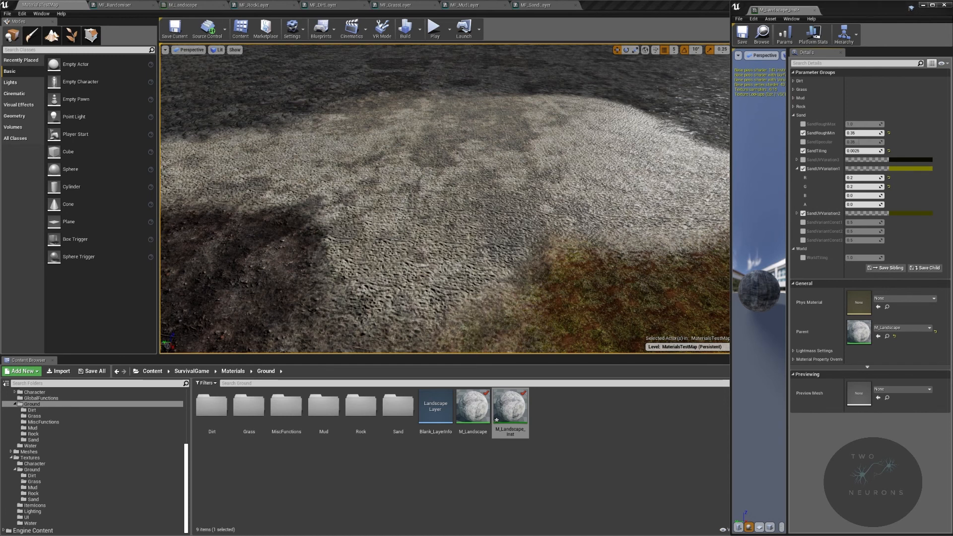
pyautogui.click(869, 178)
pyautogui.write('.5')
pyautogui.press('Tab')
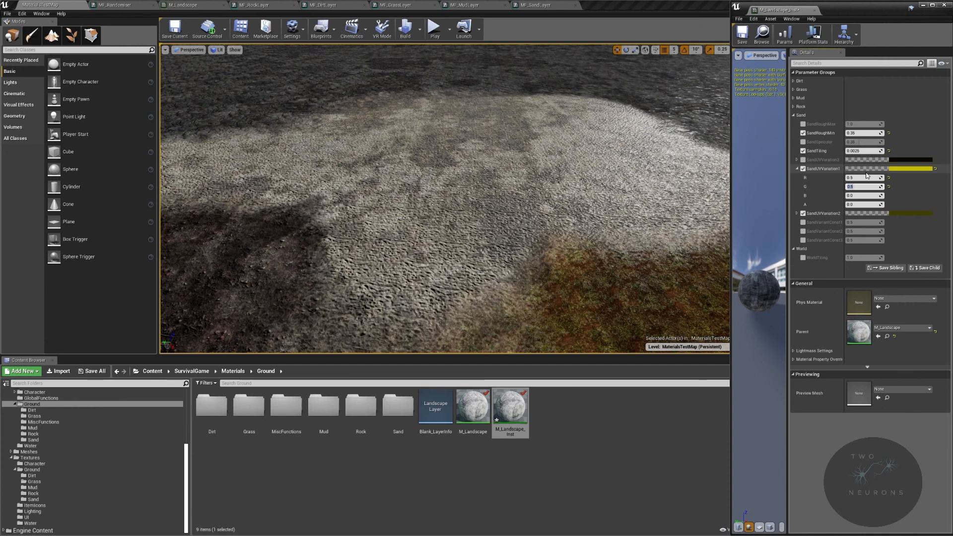
# - Set the R and G components of SandUVVariation2 to 0.3
pyautogui.click(797, 214)
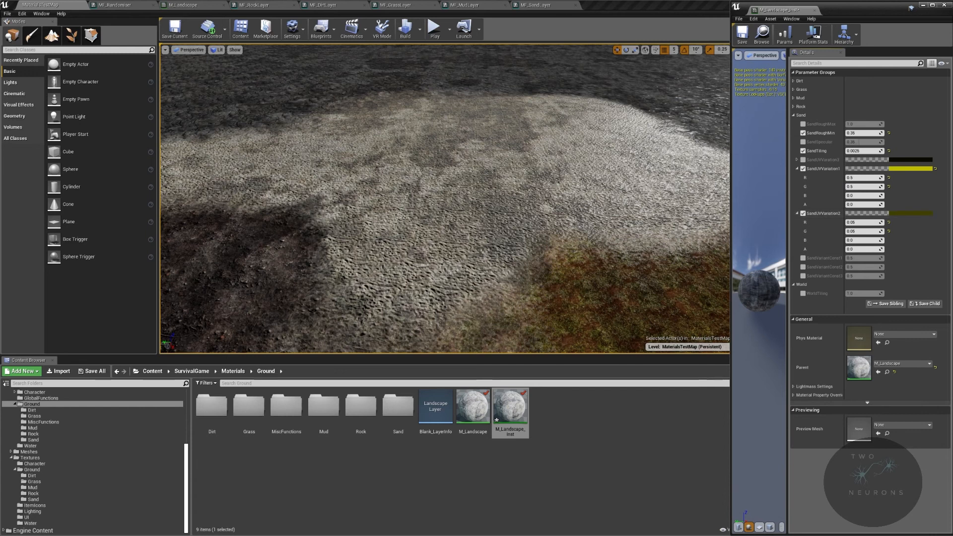
pyautogui.click(867, 223)
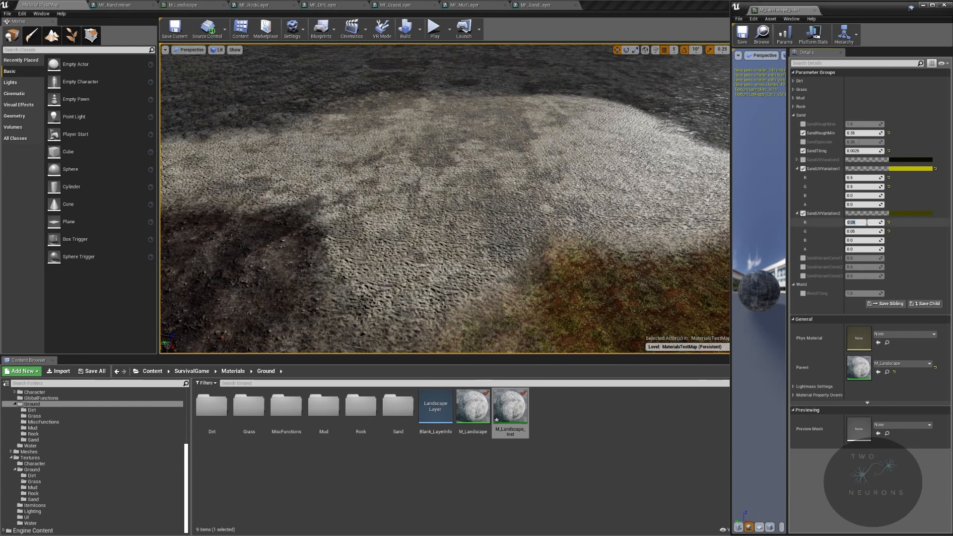
pyautogui.write('0.3')
pyautogui.press('Tab')
pyautogui.write('0.3')
pyautogui.press('Return')
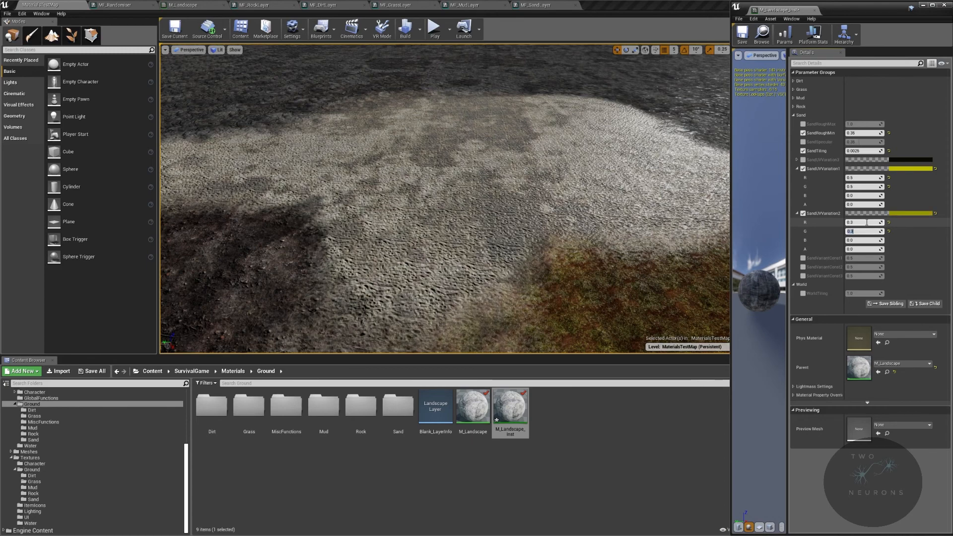
# - Examine the sand layer's texture variation up close in the level viewport and collapse the two edited Sand vectors
pyautogui.press('w')
pyautogui.moveTo(499, 176); pyautogui.dragTo(549, 129, button='right')
pyautogui.press('w')
pyautogui.press('s')
pyautogui.moveTo(538, 189); pyautogui.dragTo(538, 157, button='right')
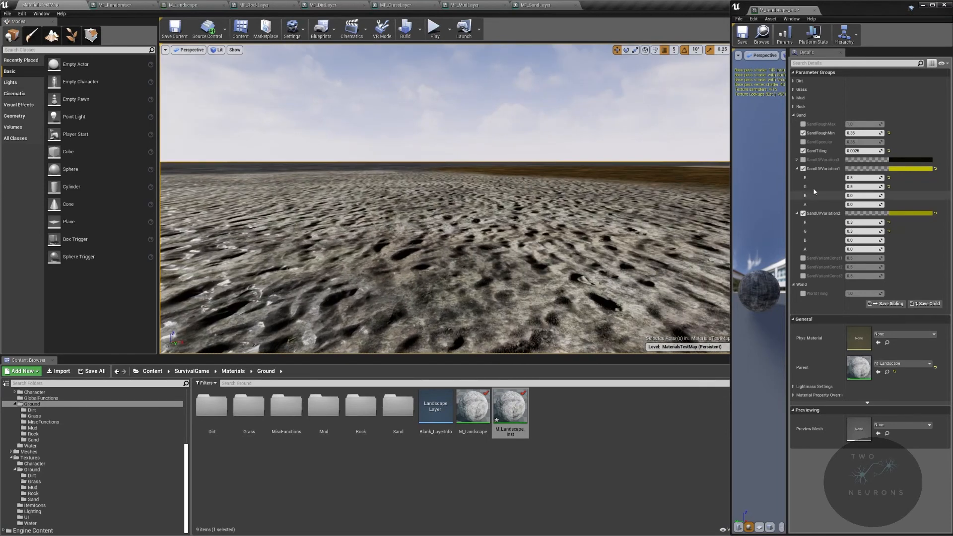
pyautogui.click(797, 169)
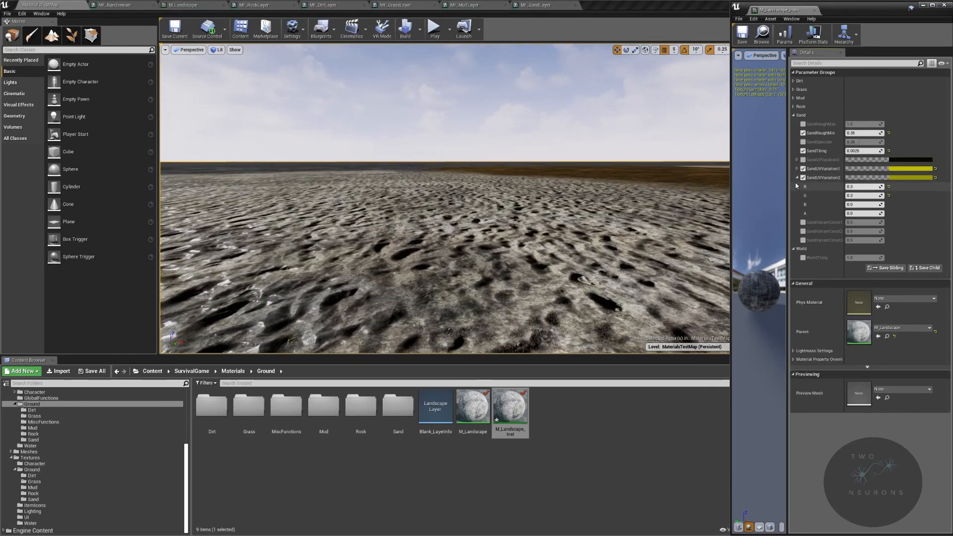
pyautogui.click(797, 178)
pyautogui.moveTo(538, 199); pyautogui.dragTo(497, 188, button='right')
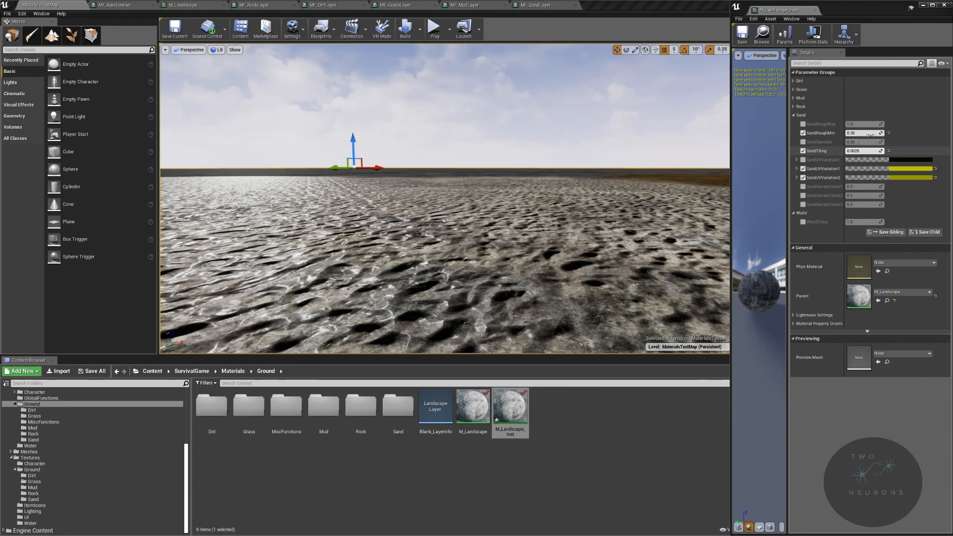
# - Close the MF_Randomiser, M_Landscape, MF_RockLayer and MF_DirtLayer editors, applying the pending changes to MF_DirtLayer
pyautogui.click(125, 3)
pyautogui.click(153, 5)
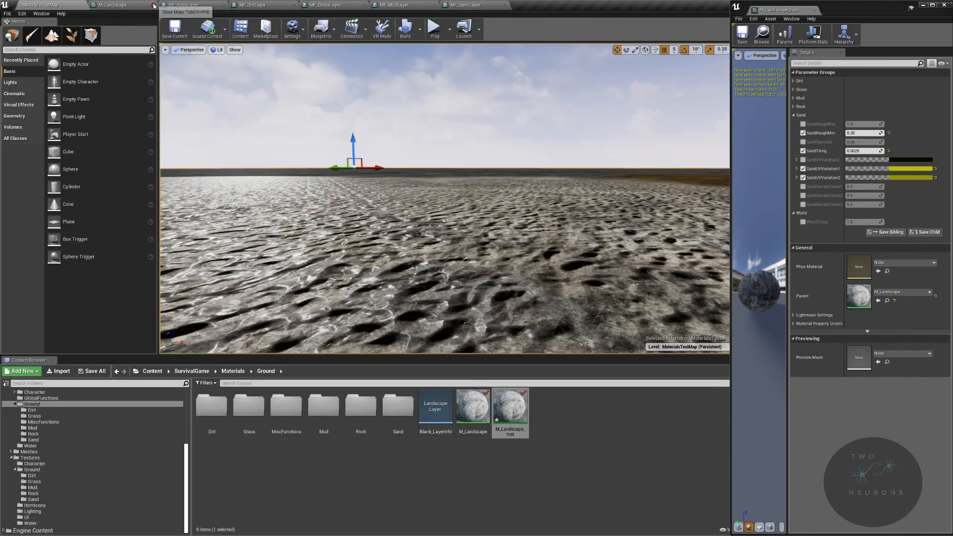
pyautogui.click(154, 5)
pyautogui.click(155, 5)
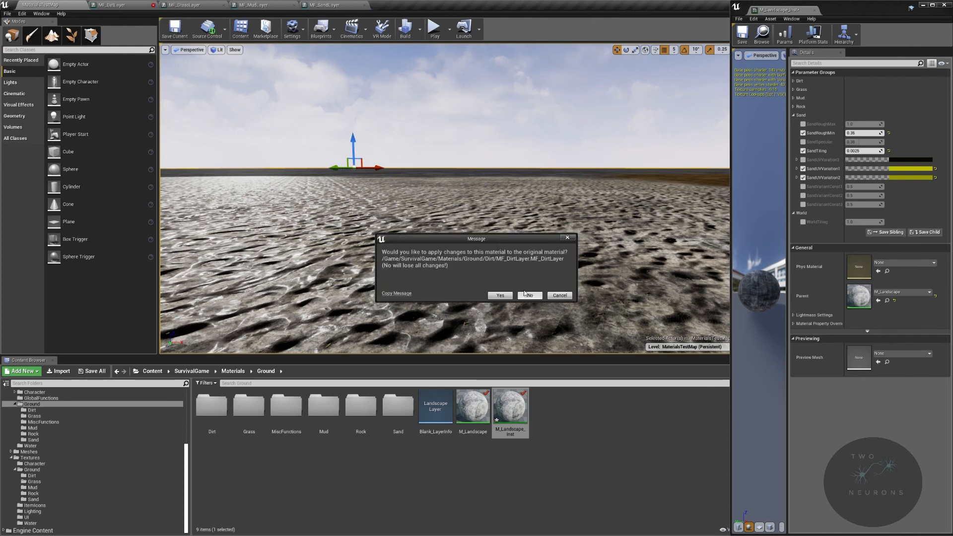
pyautogui.click(501, 296)
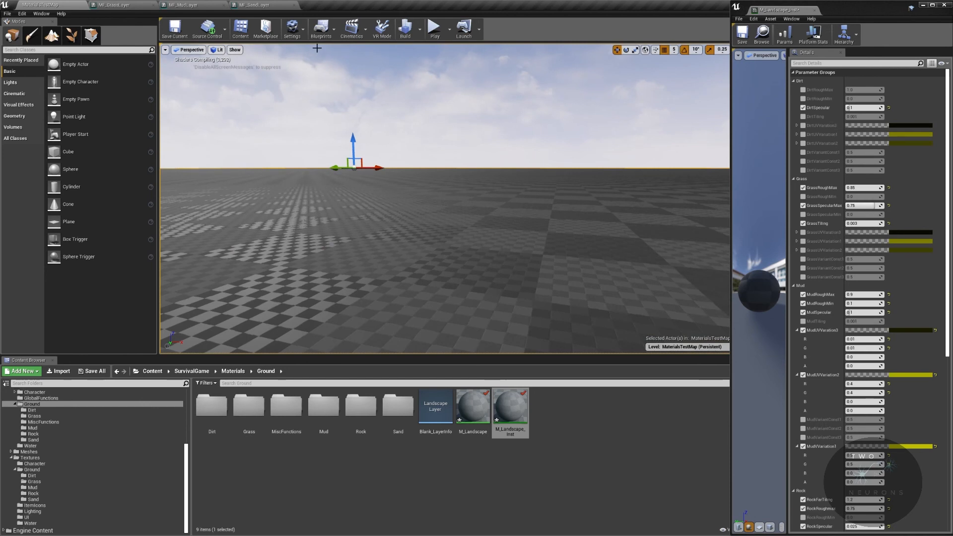
# - Close MF_GrassLayer with its changes applied, close MF_MudLayer and MF_SandLayer, and save and close M_Landscape_Inst
pyautogui.click(153, 5)
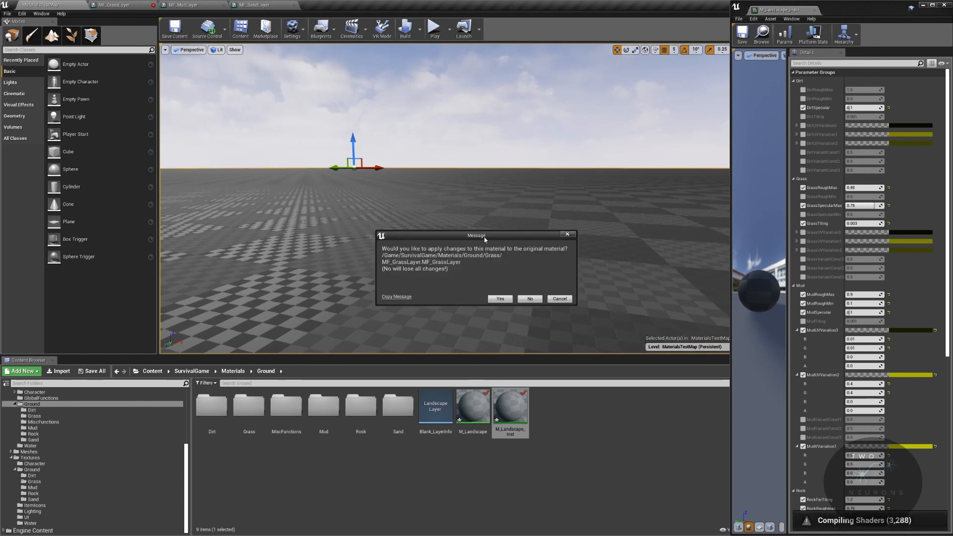
pyautogui.click(501, 299)
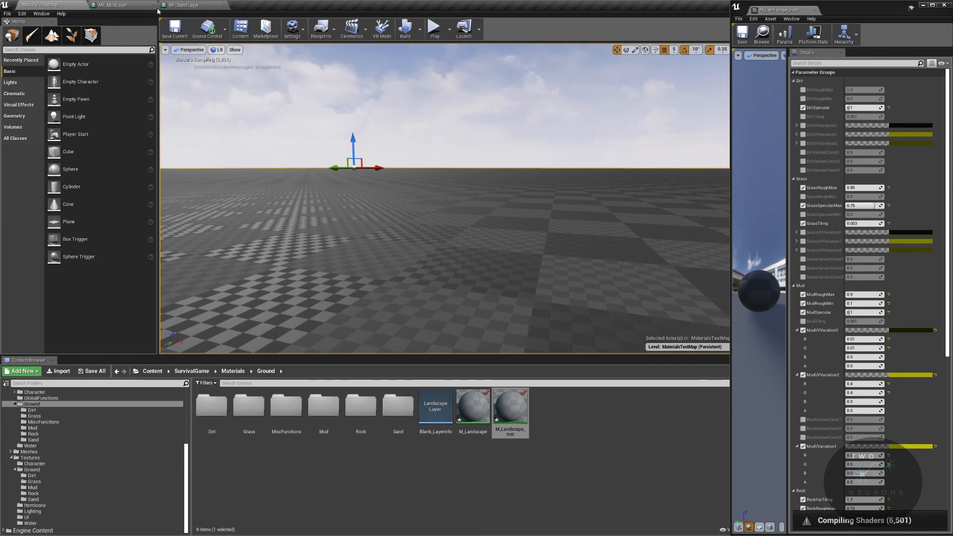
pyautogui.click(154, 5)
pyautogui.click(153, 5)
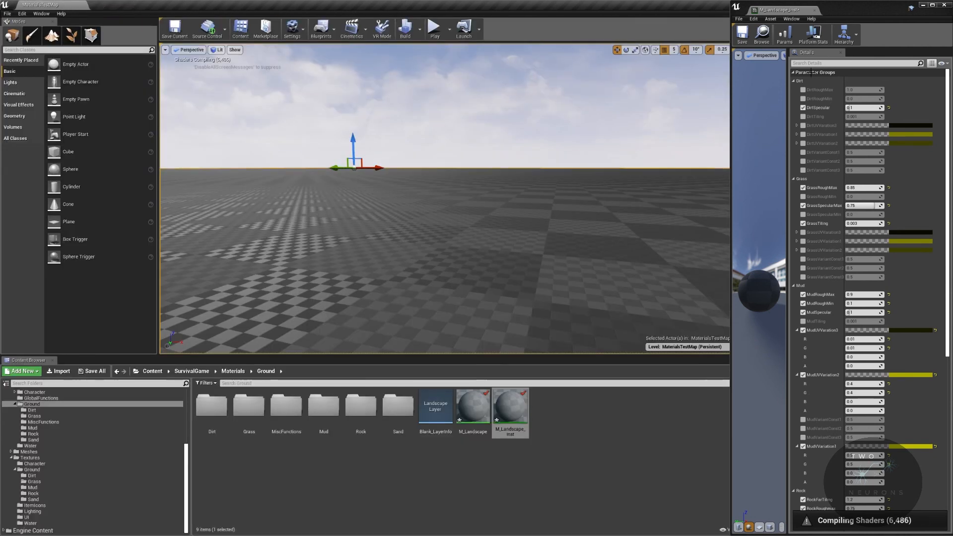
pyautogui.hotkey('ctrl', 's')
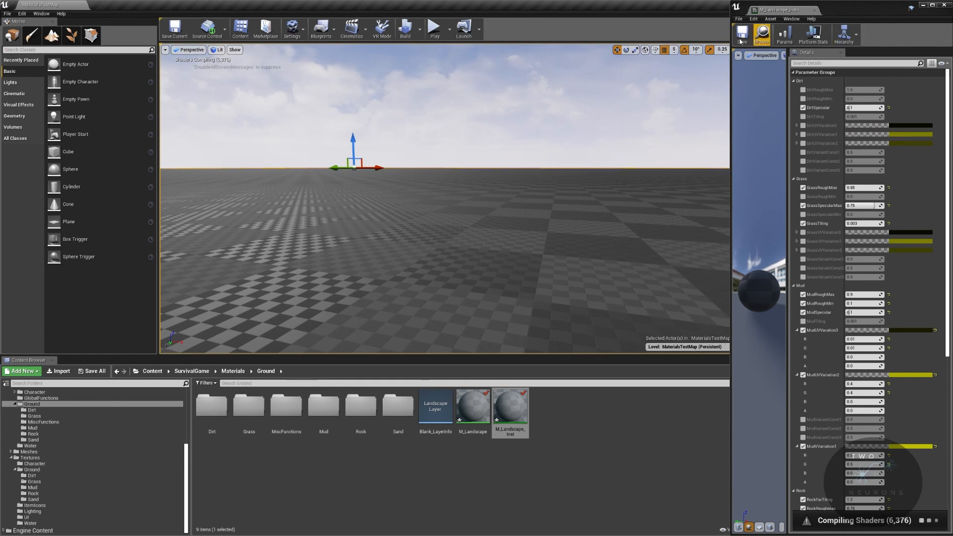
pyautogui.click(815, 10)
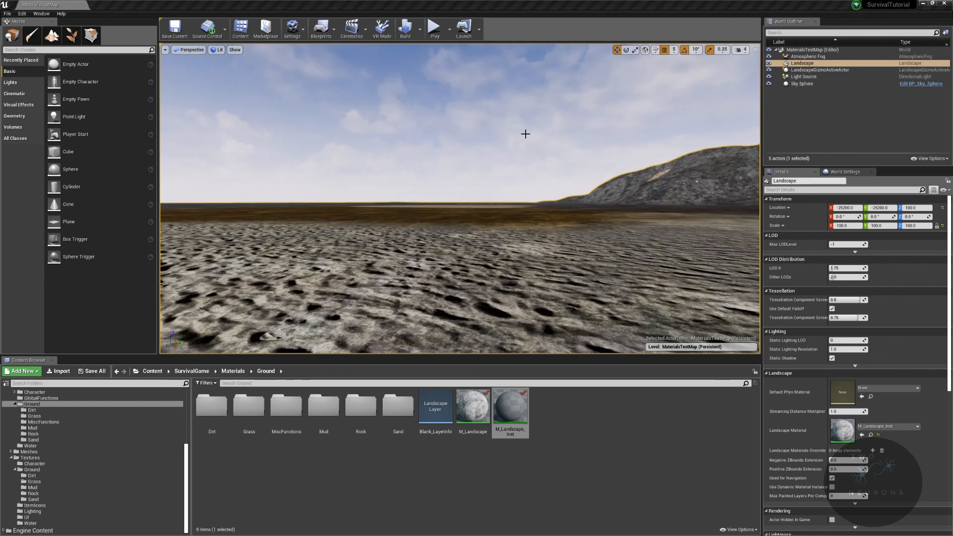
# - Play the level to view the landscape materials in game
pyautogui.click(435, 28)
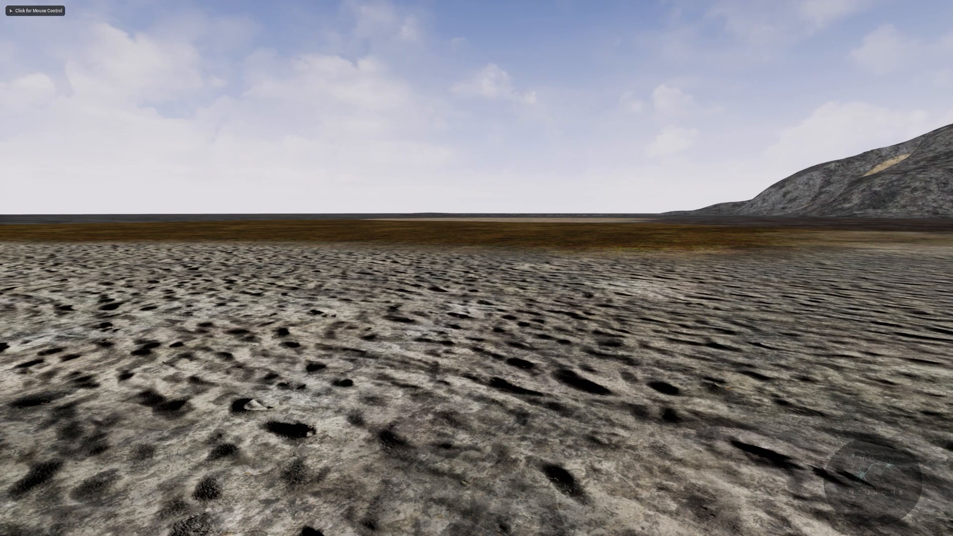
pyautogui.click(521, 179)
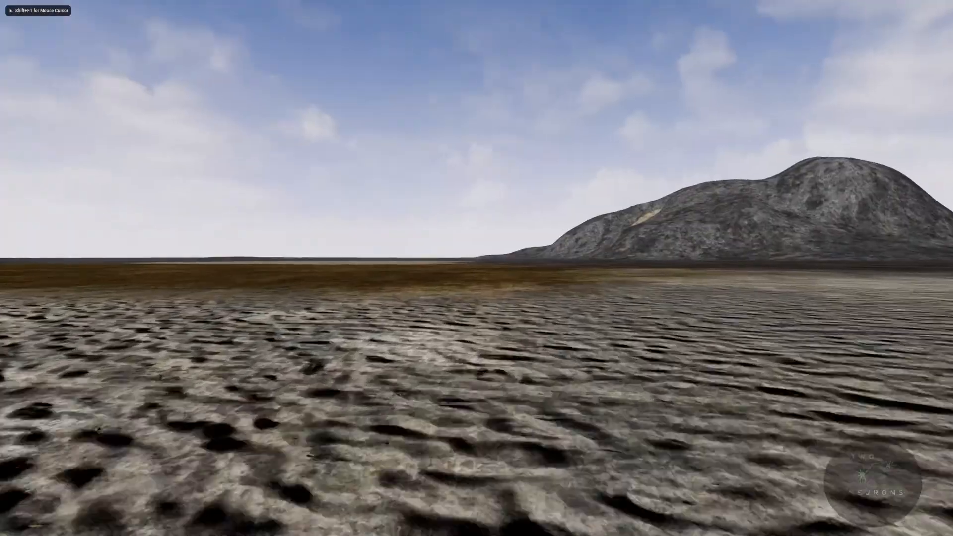